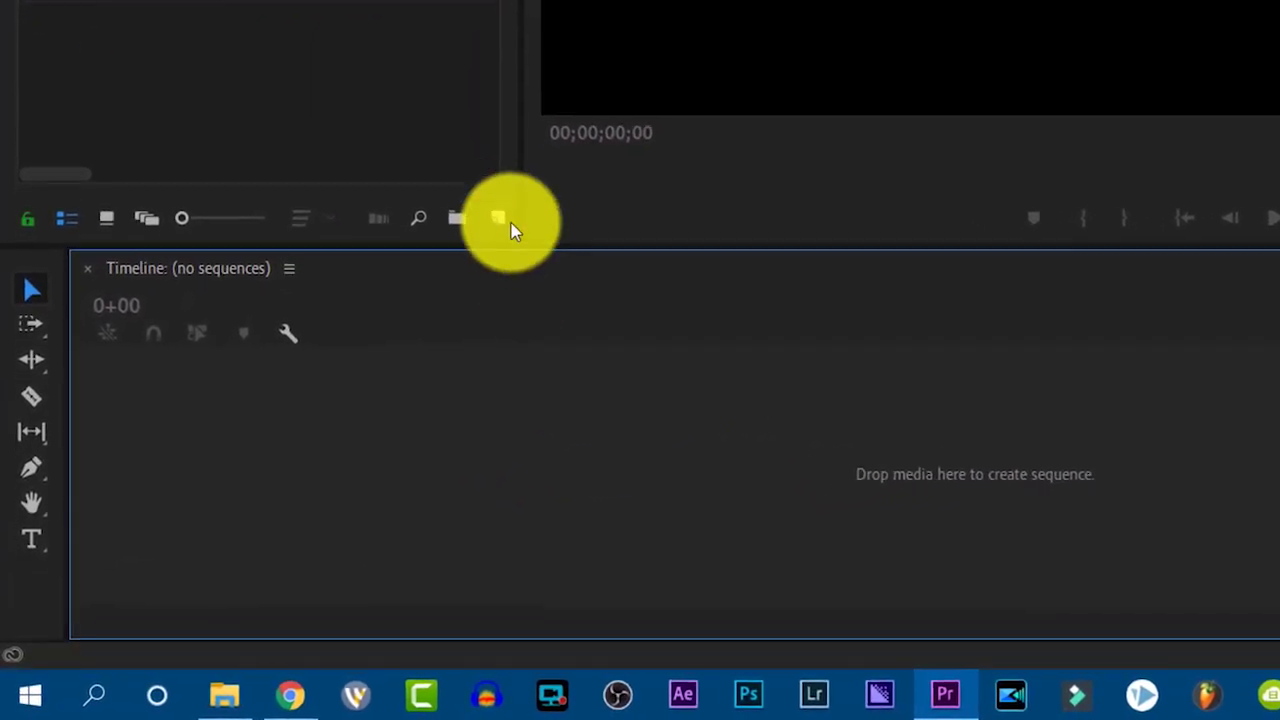
Create a new sequence from the Custom preset as Sequence 02
click(459, 257)
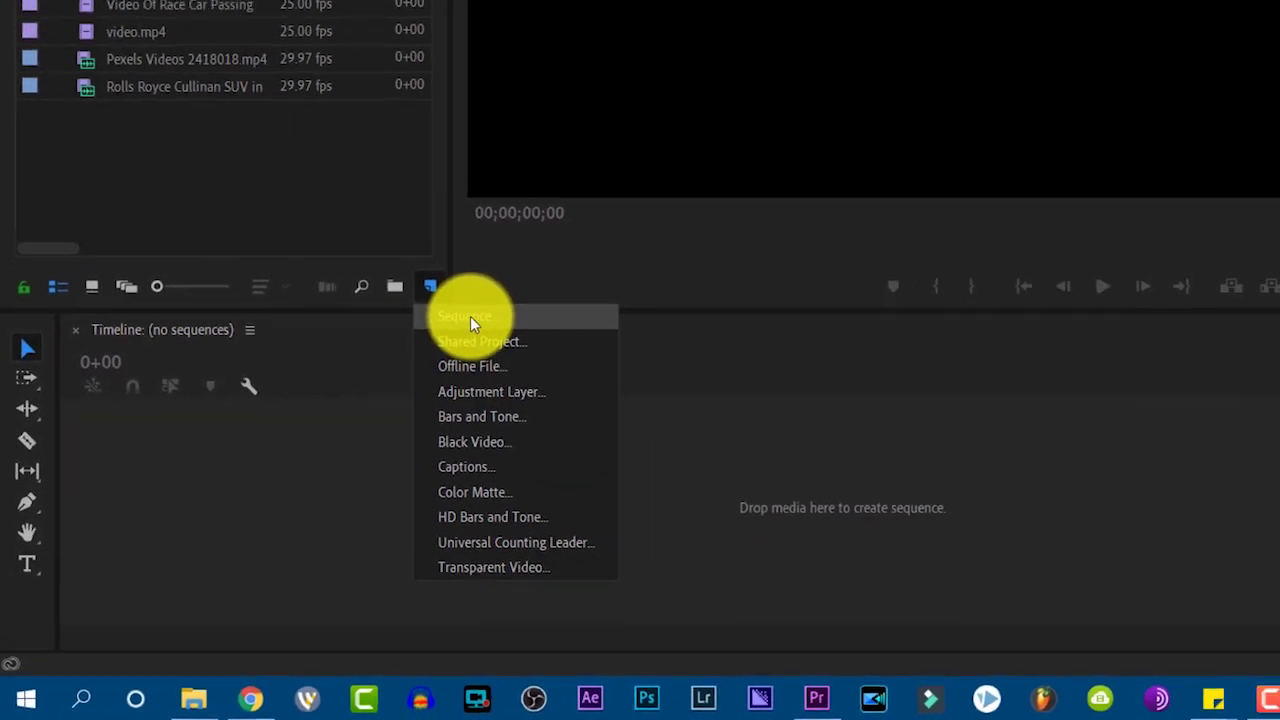
click(545, 244)
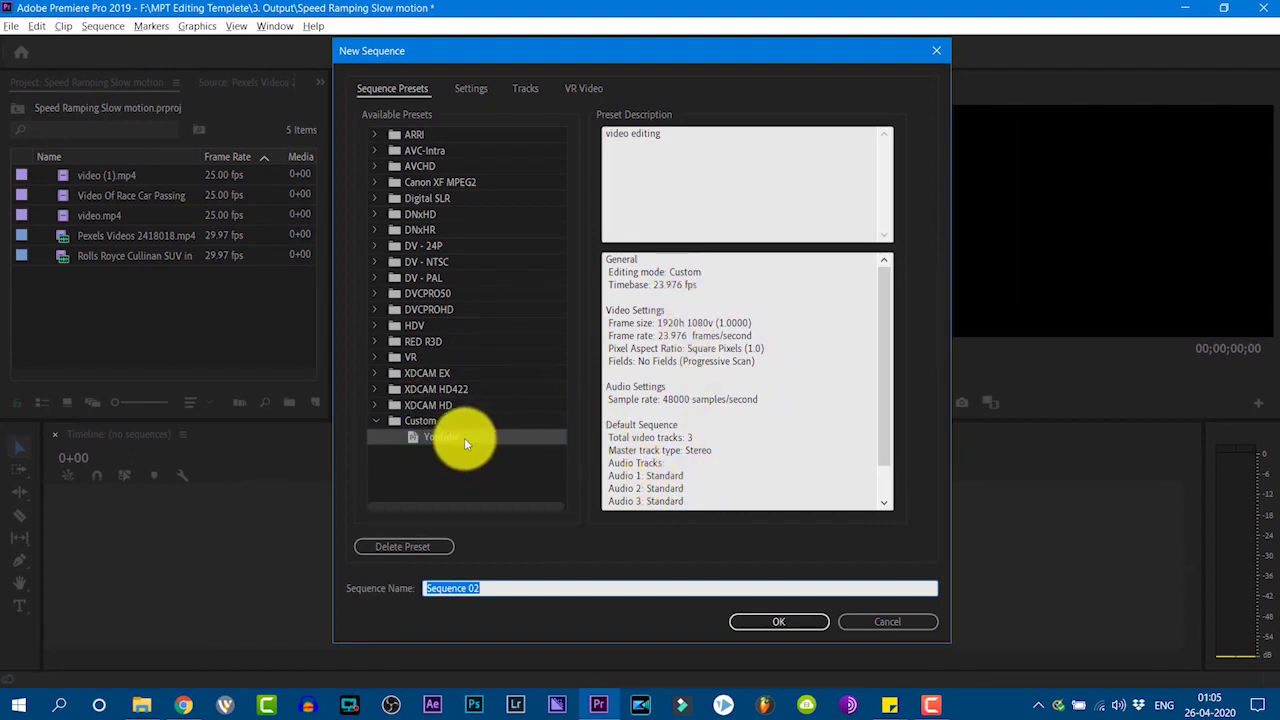
click(783, 623)
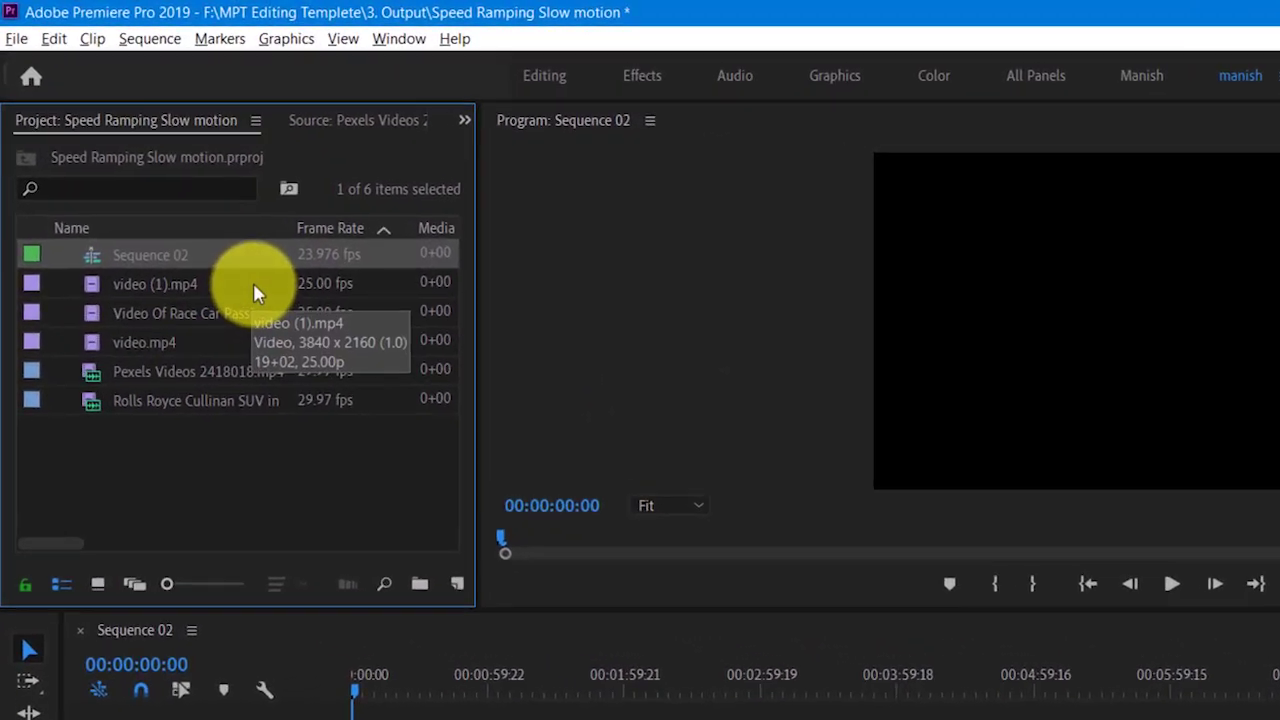
Compare the frame rates of video (1).mp4, video.mp4, the Pexels clip and the Rolls Royce clip
click(402, 310)
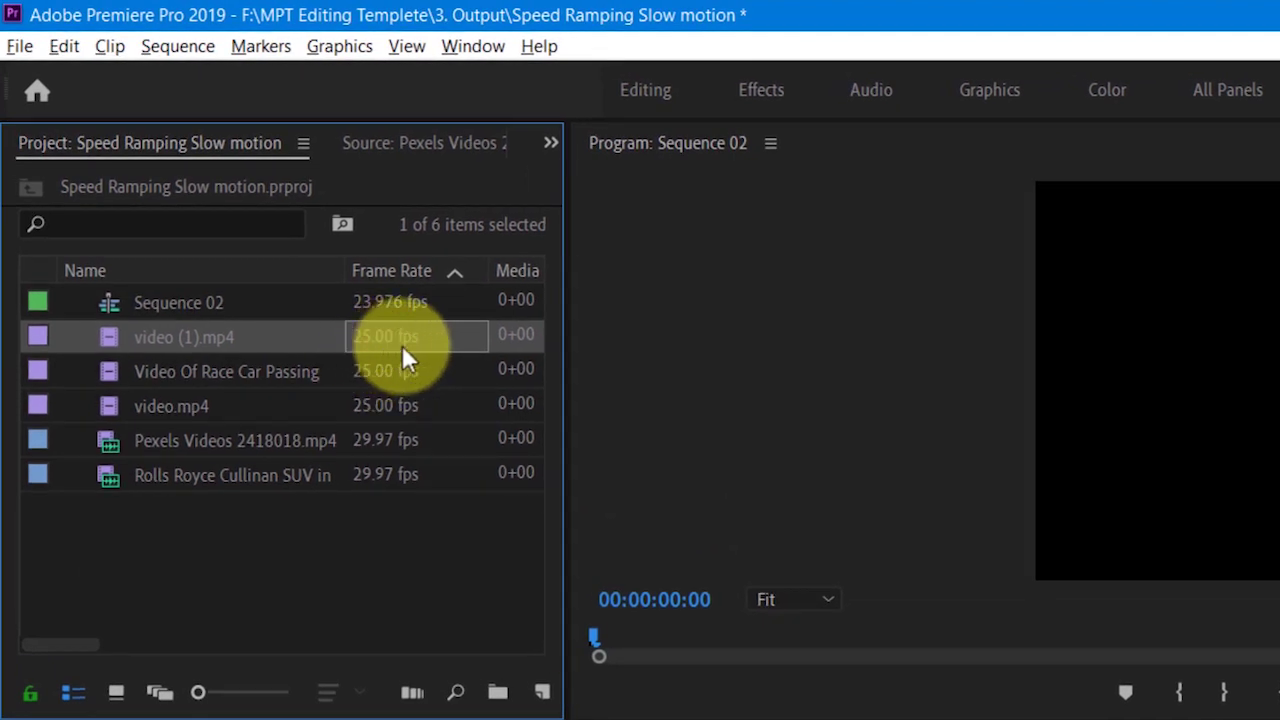
click(384, 410)
click(388, 442)
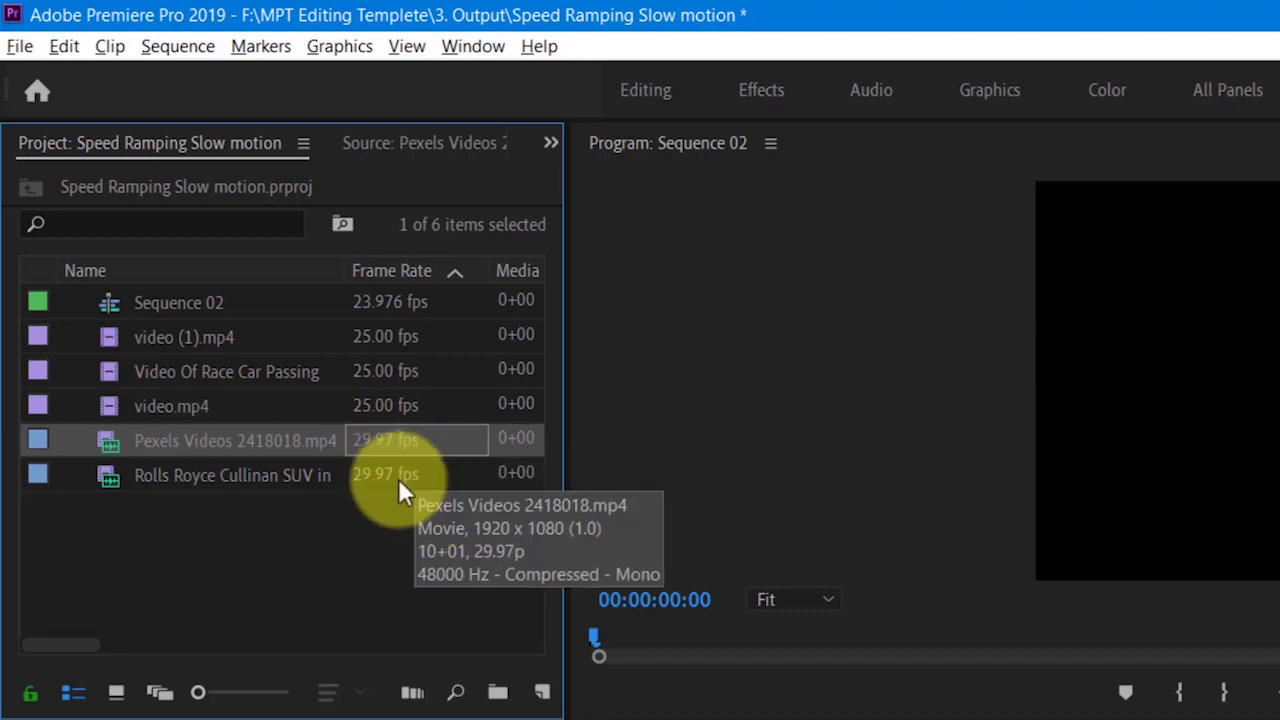
click(368, 477)
click(371, 407)
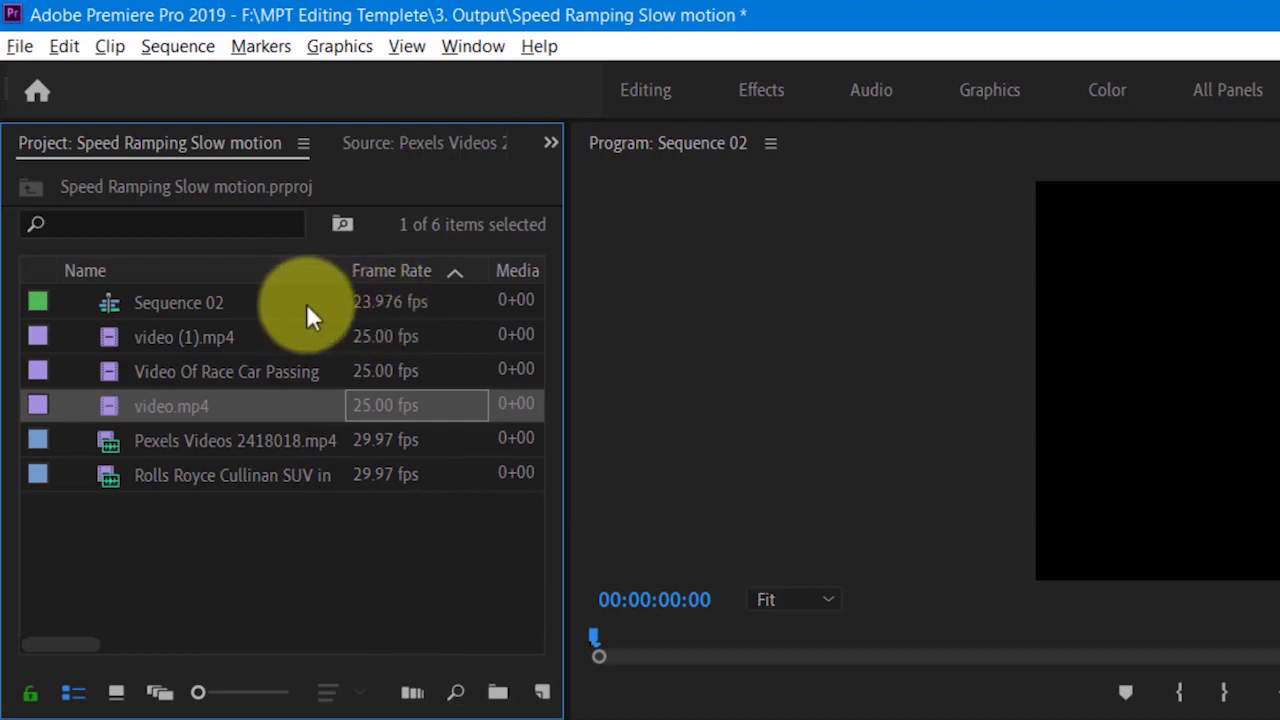
mouse_move(261, 300)
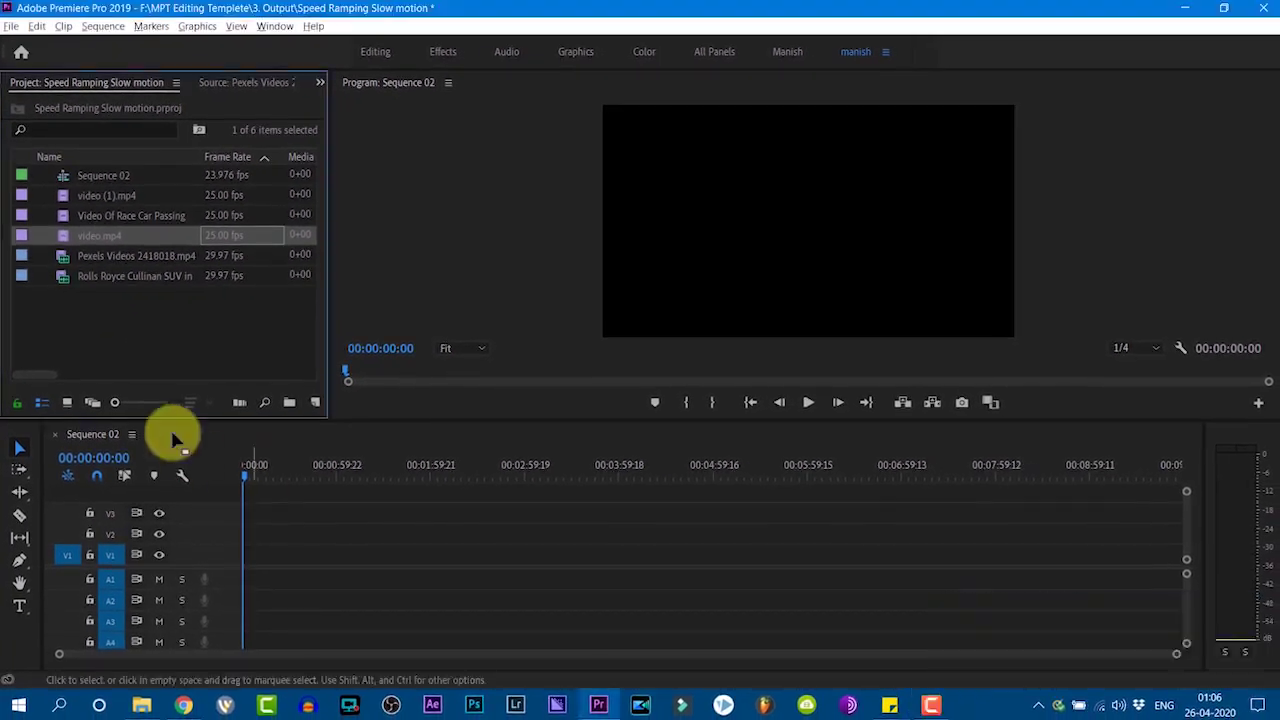
click(139, 336)
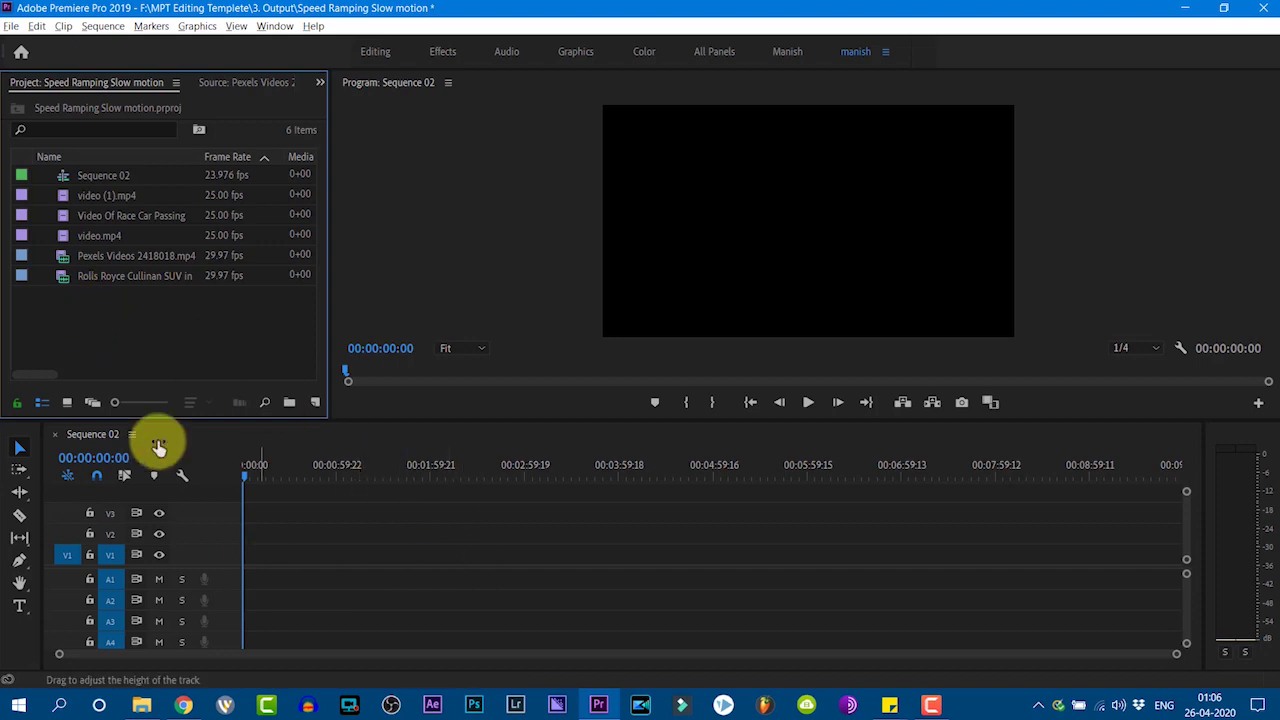
Drop video (1).mp4 from the Source monitor onto V1 of Sequence 02 and zoom the timeline to fit it
double_click(119, 193)
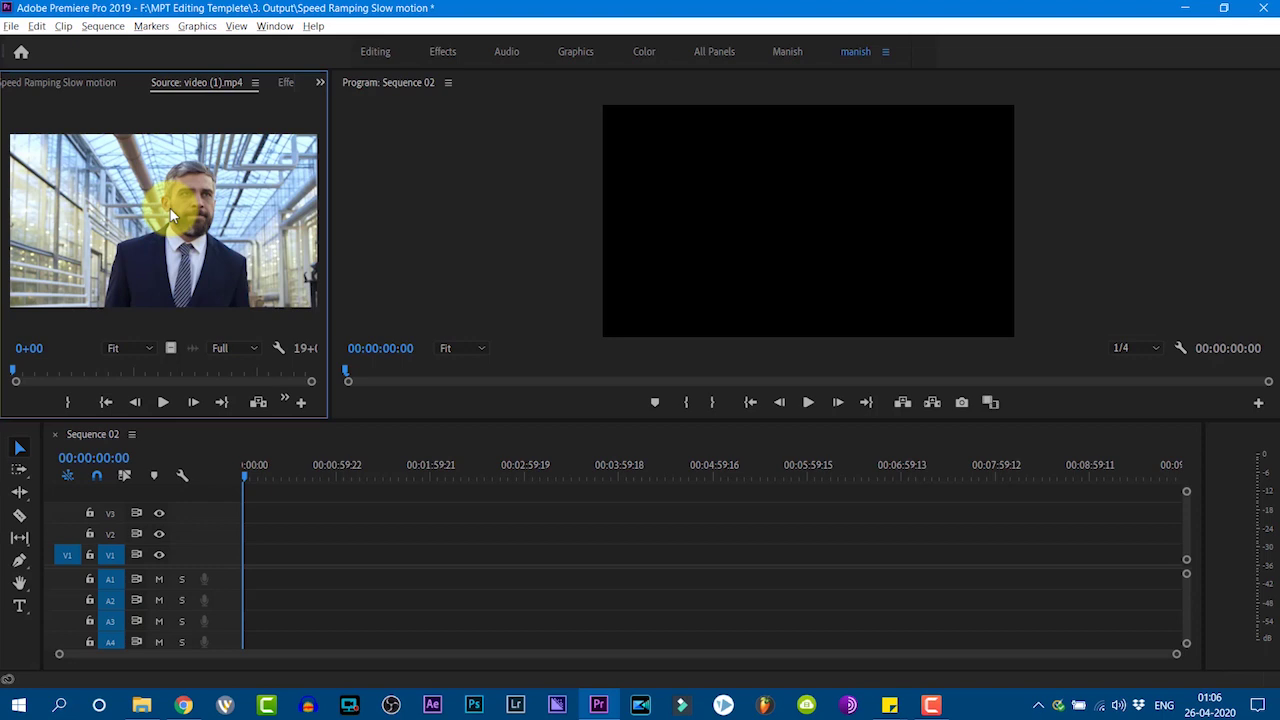
drag(160, 190, 306, 457)
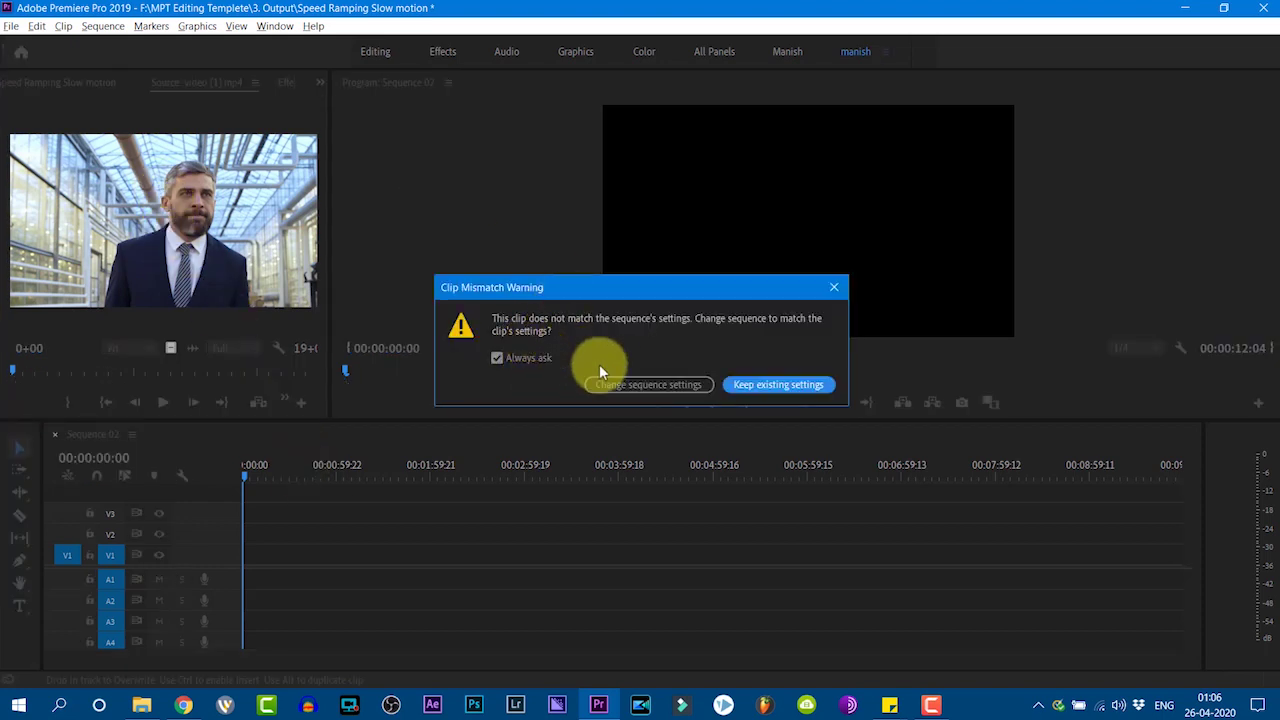
click(624, 386)
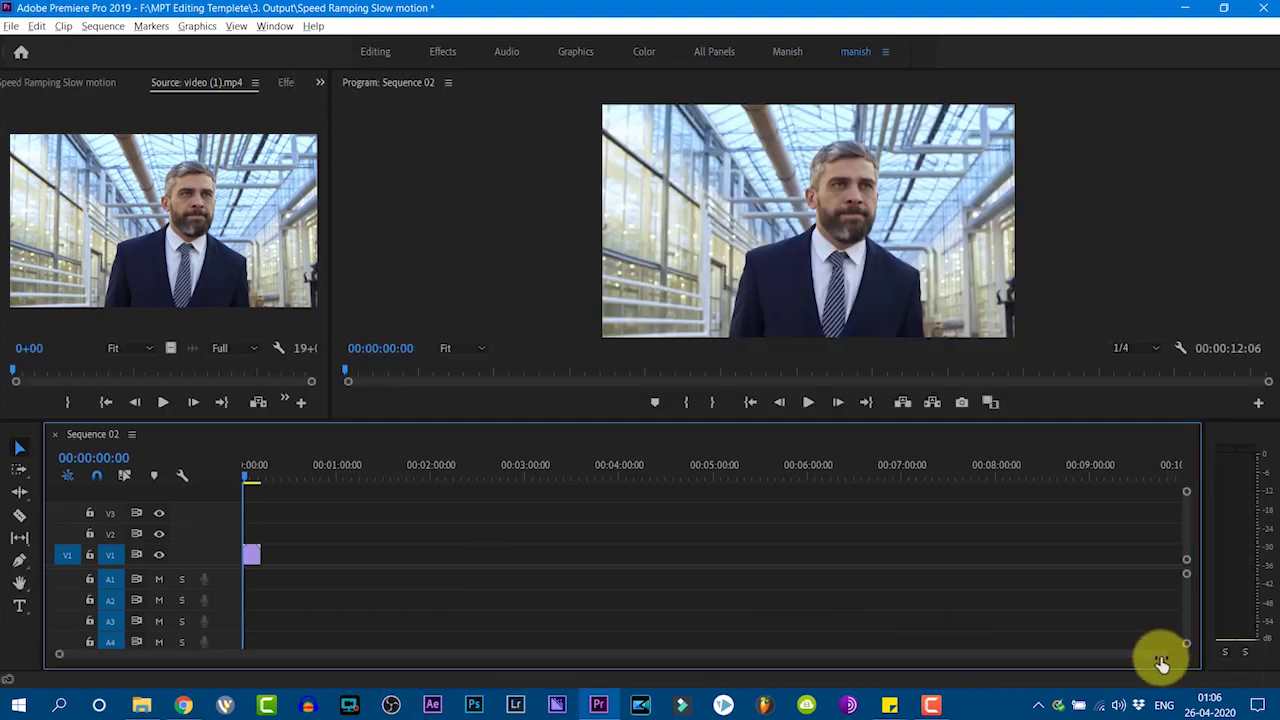
key(minus)
key(minus)
key(minus)
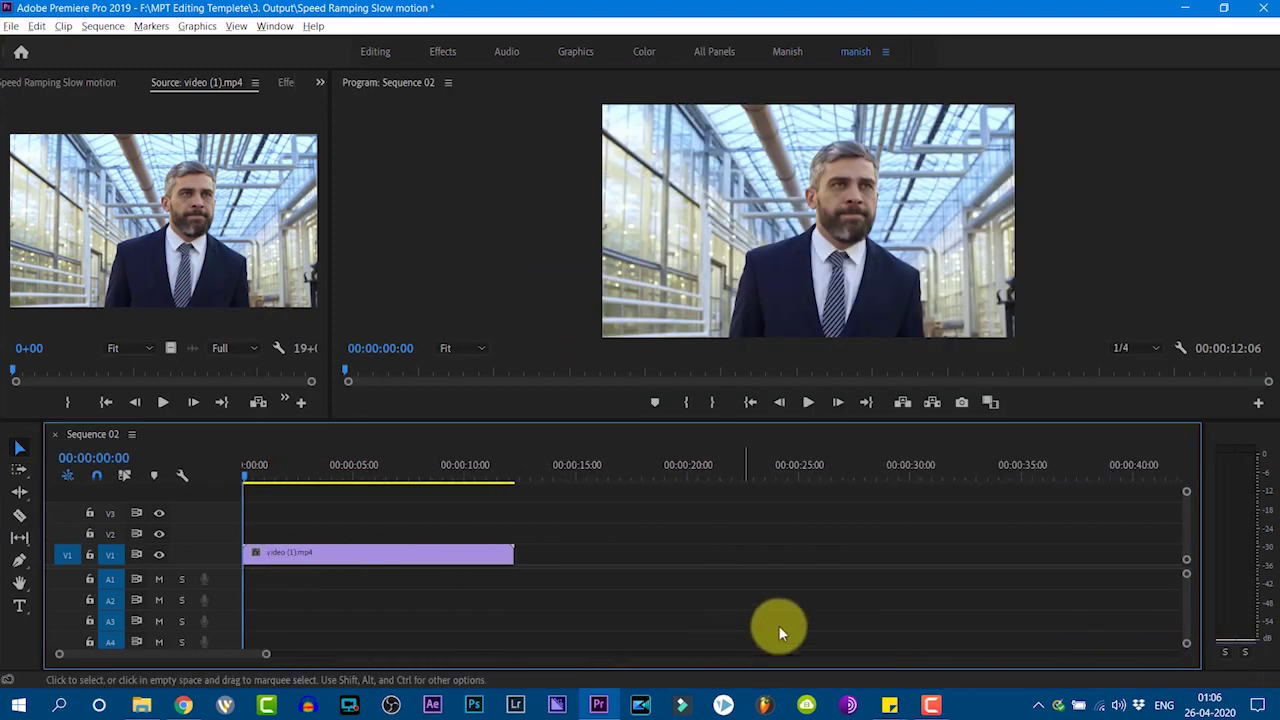
key(alt+shift+7)
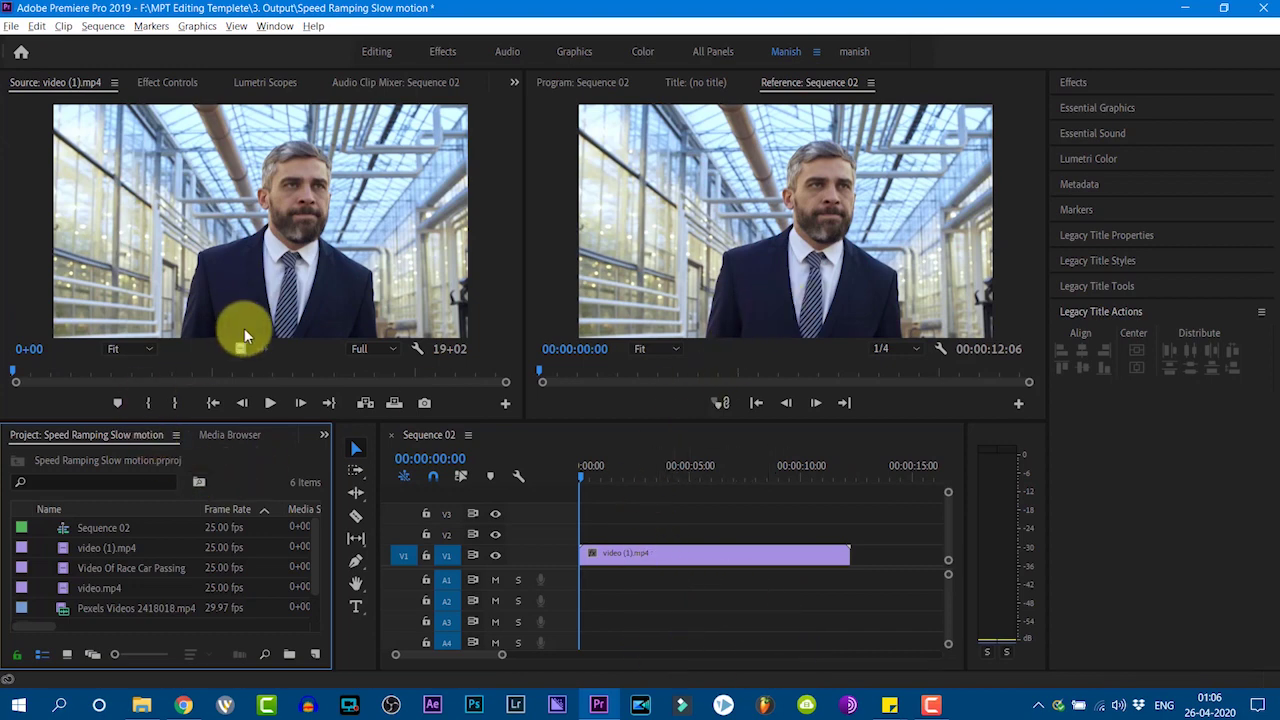
click(214, 408)
key(space)
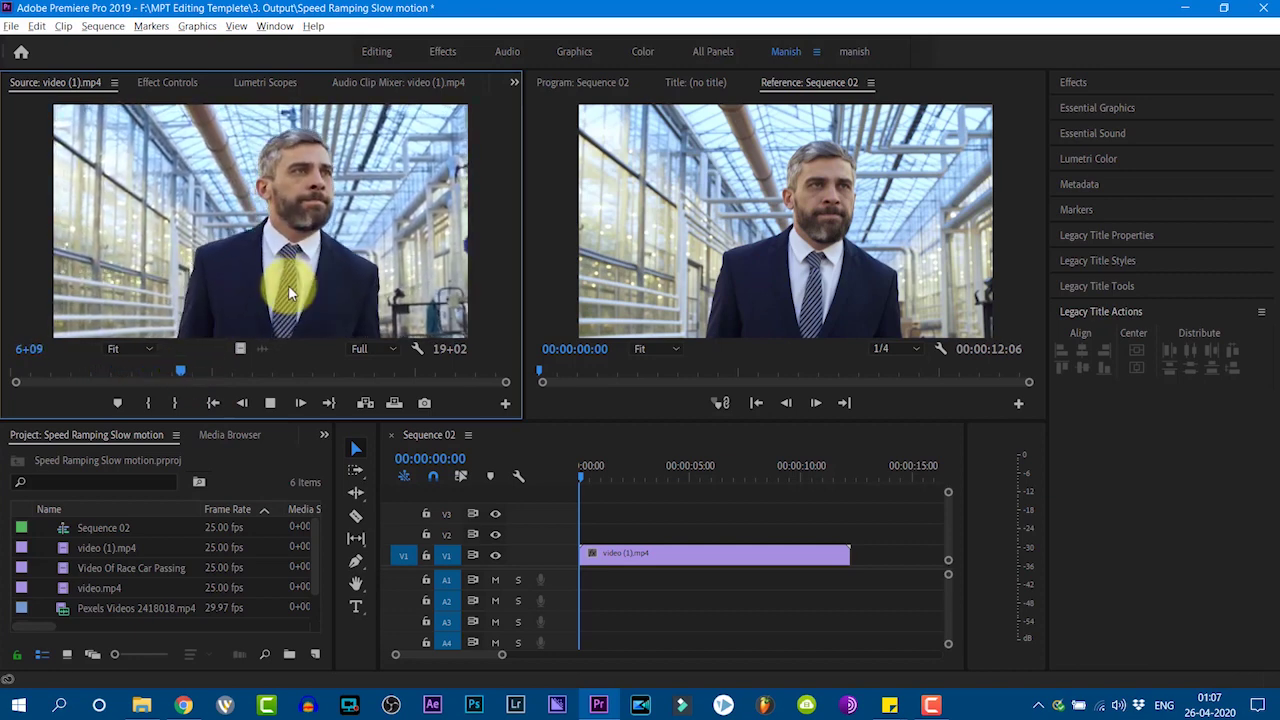
key(space)
click(656, 555)
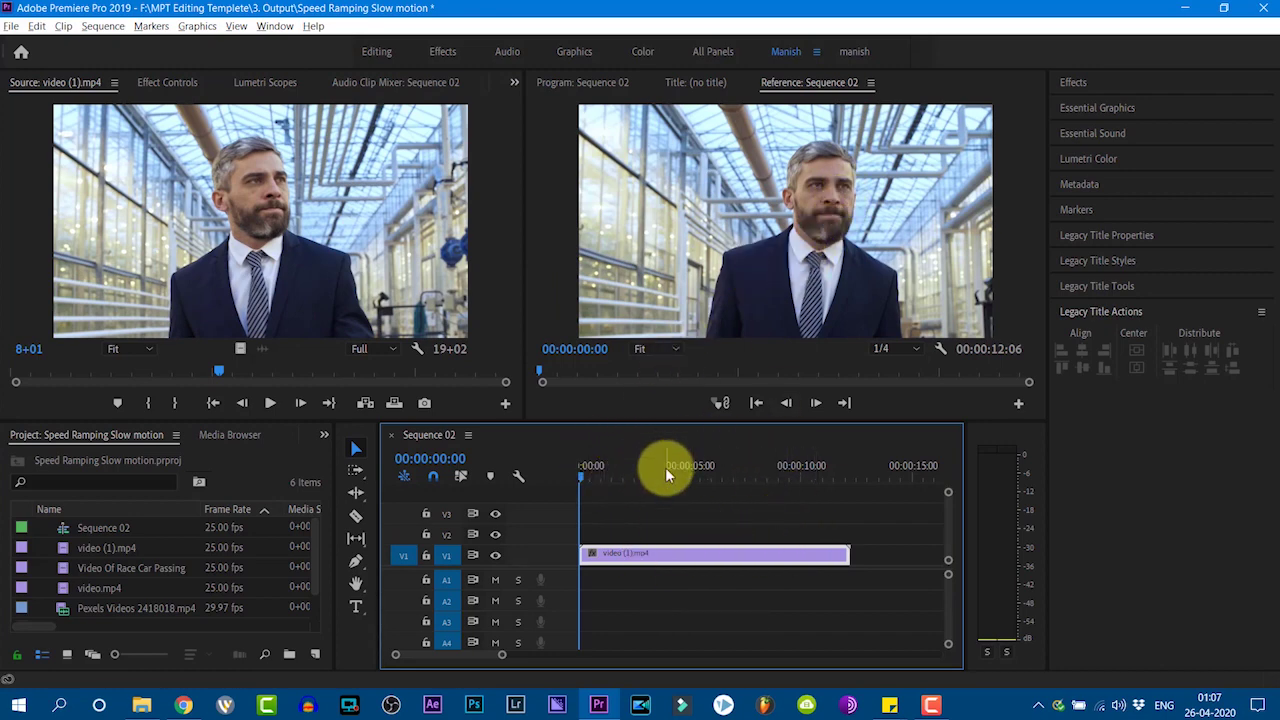
Set video (1).mp4's speed to 300% in Clip Speed/Duration
right_click(607, 559)
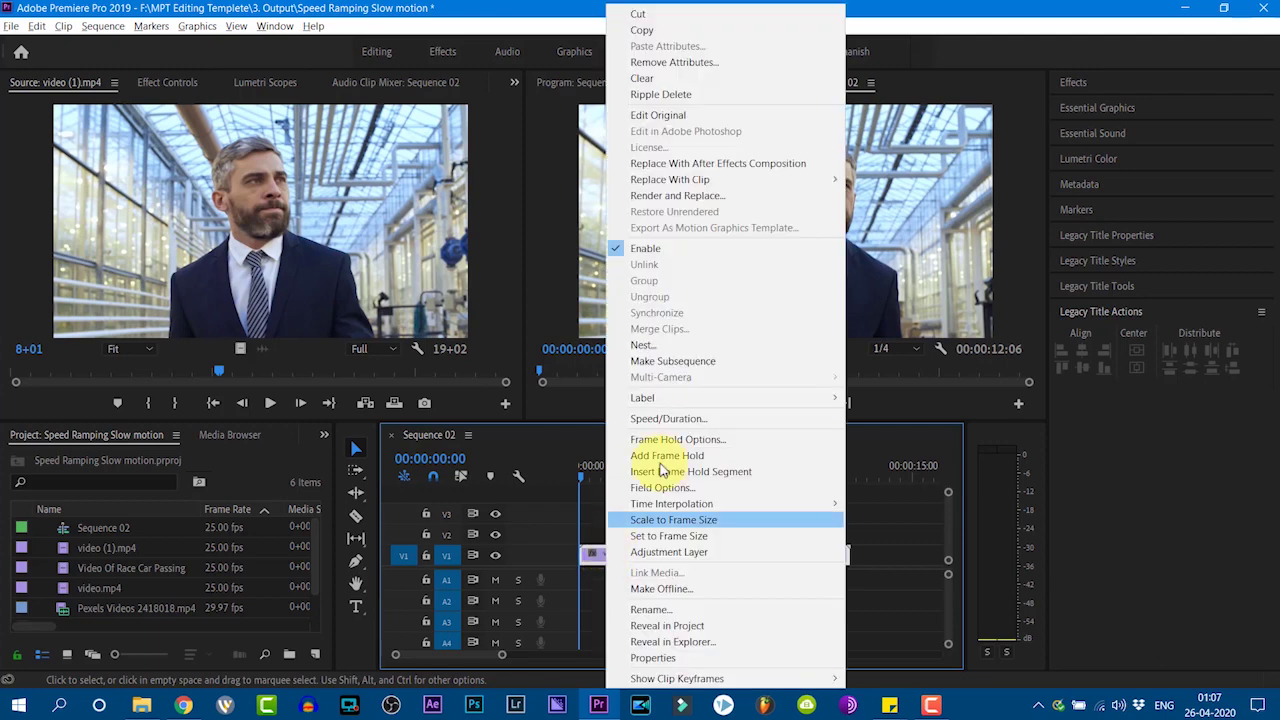
click(669, 420)
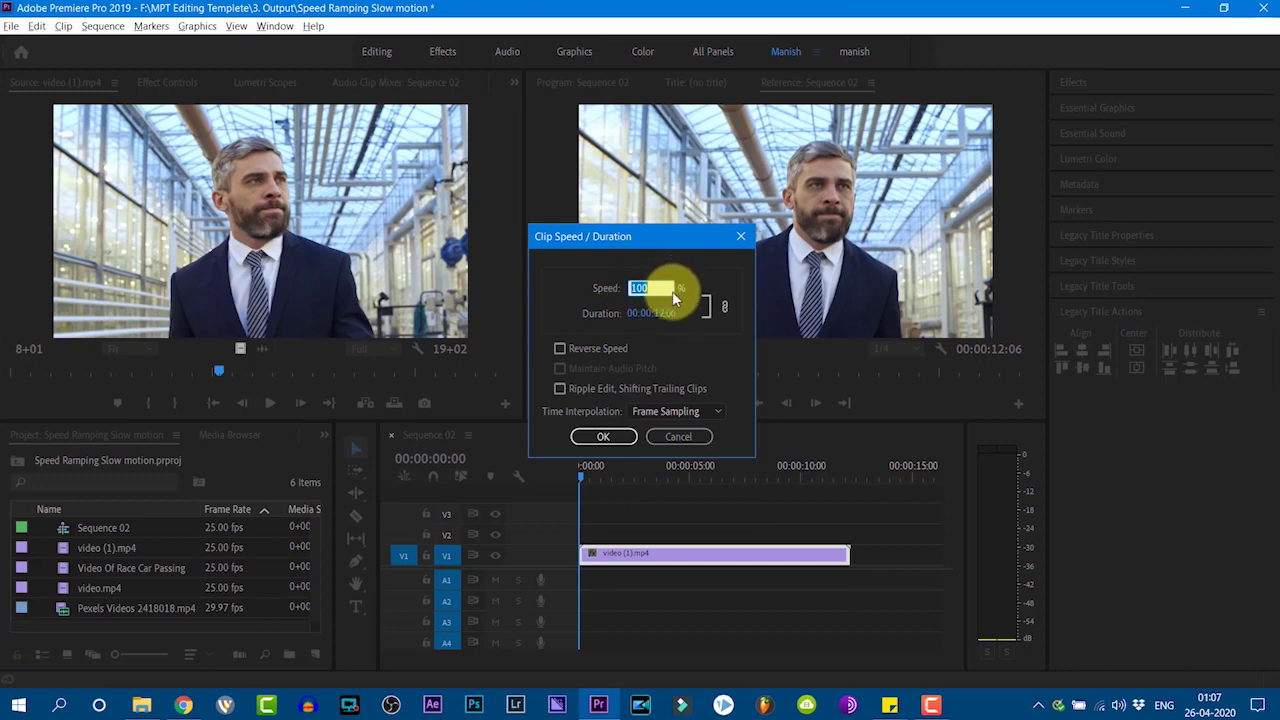
text(00)
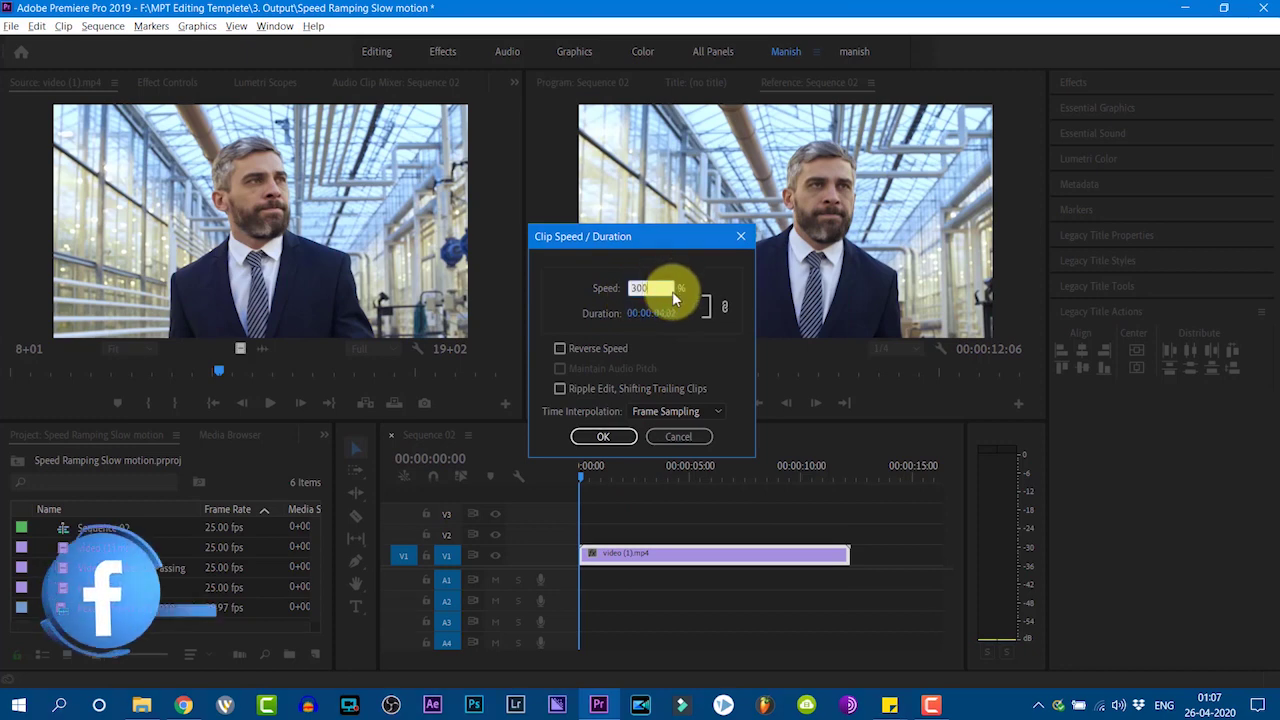
key(Return)
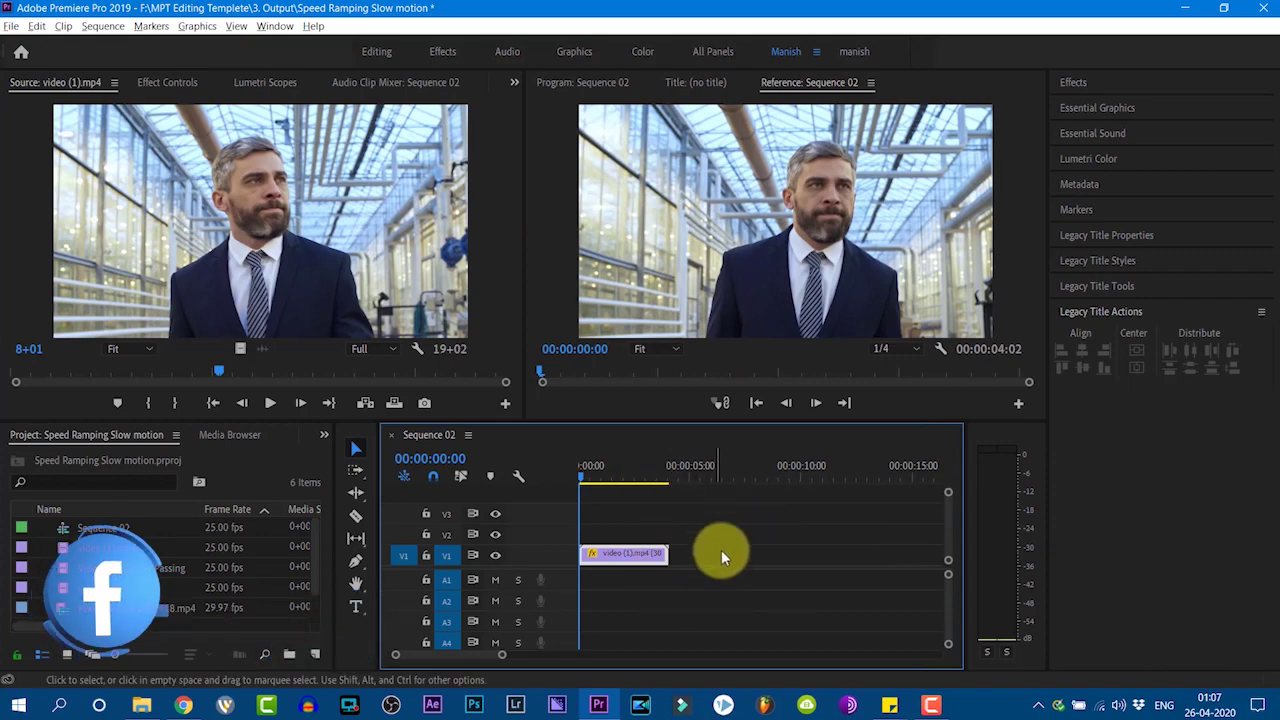
Compare the 300% sequence playback against the original source clip, then return the playhead near the start
key(space)
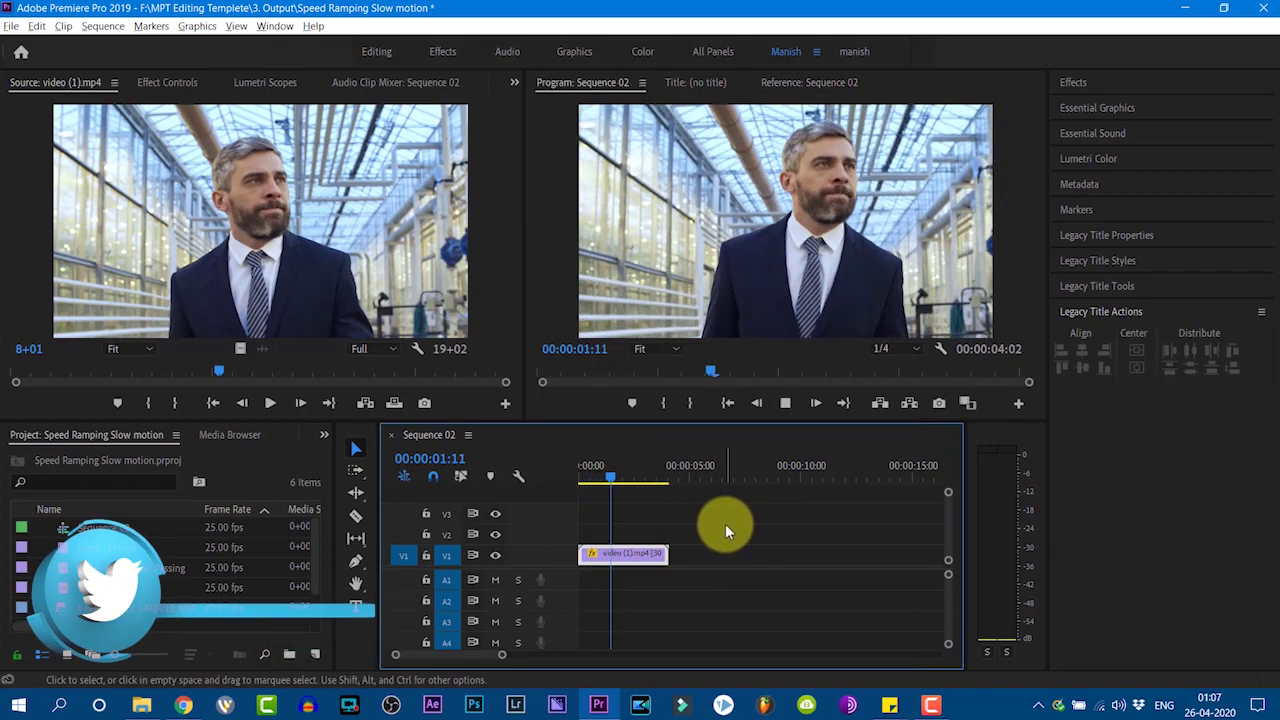
key(space)
click(213, 402)
key(space)
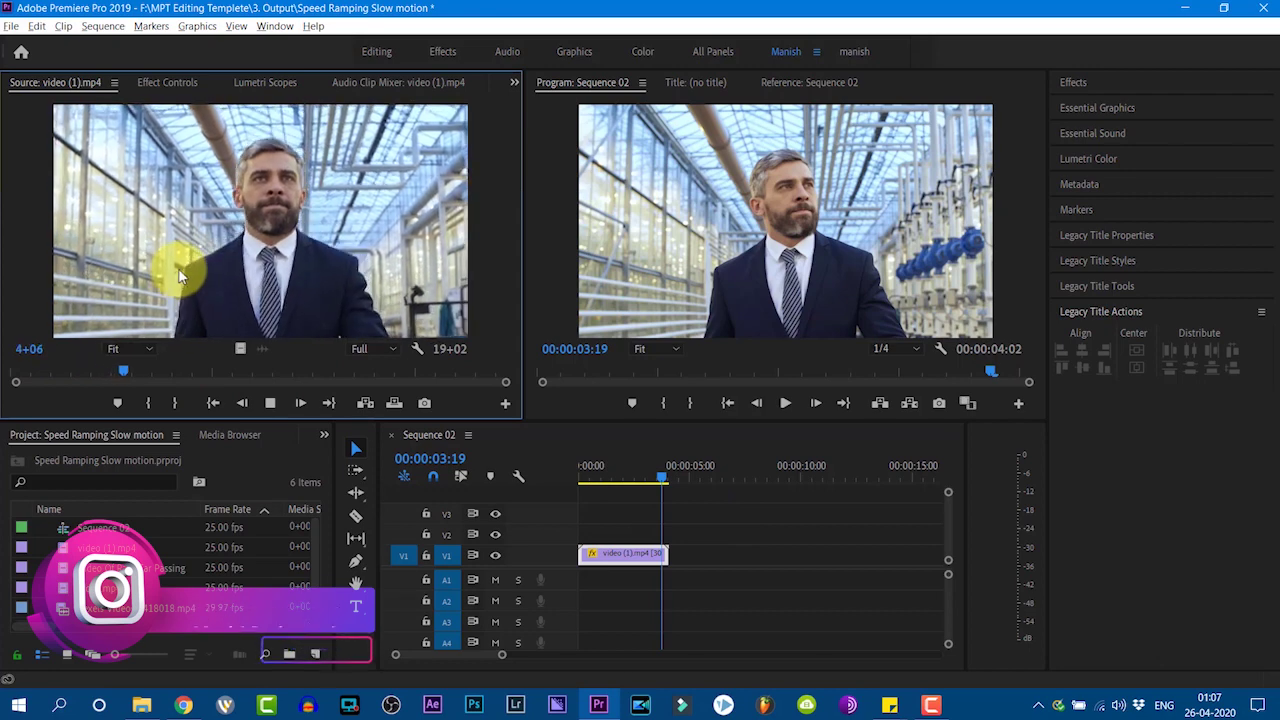
key(space)
click(782, 404)
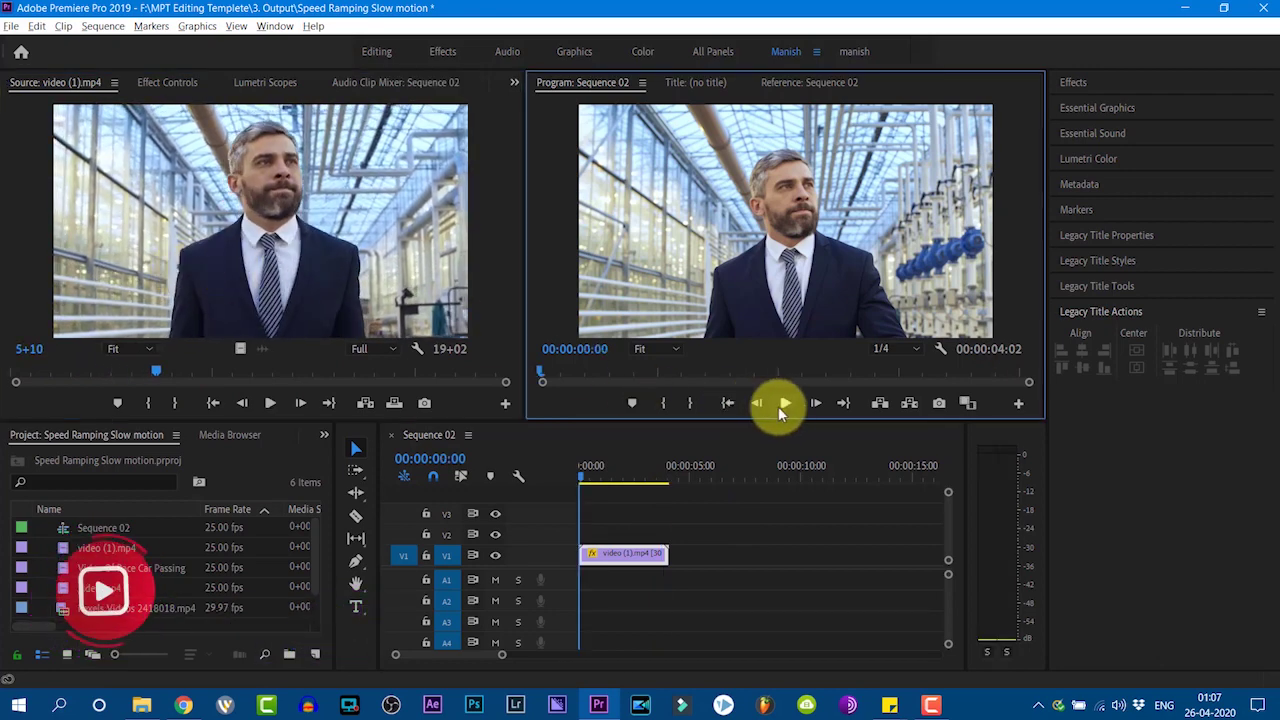
key(space)
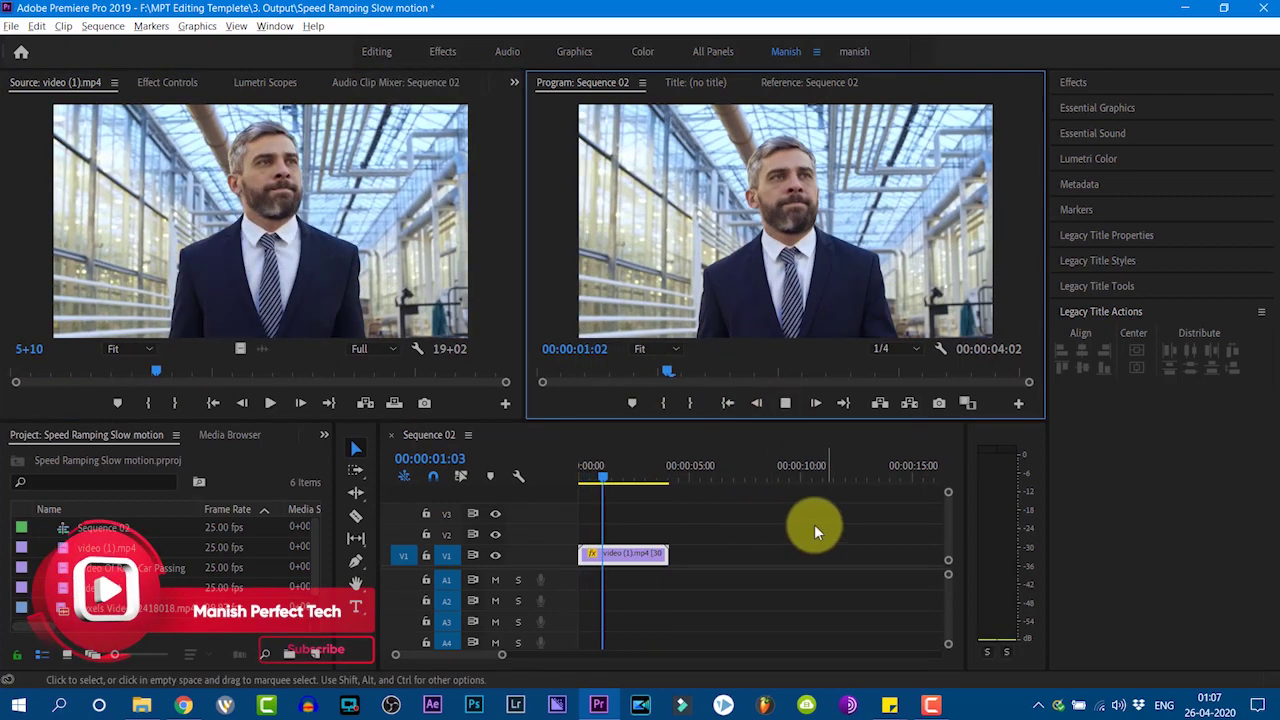
key(space)
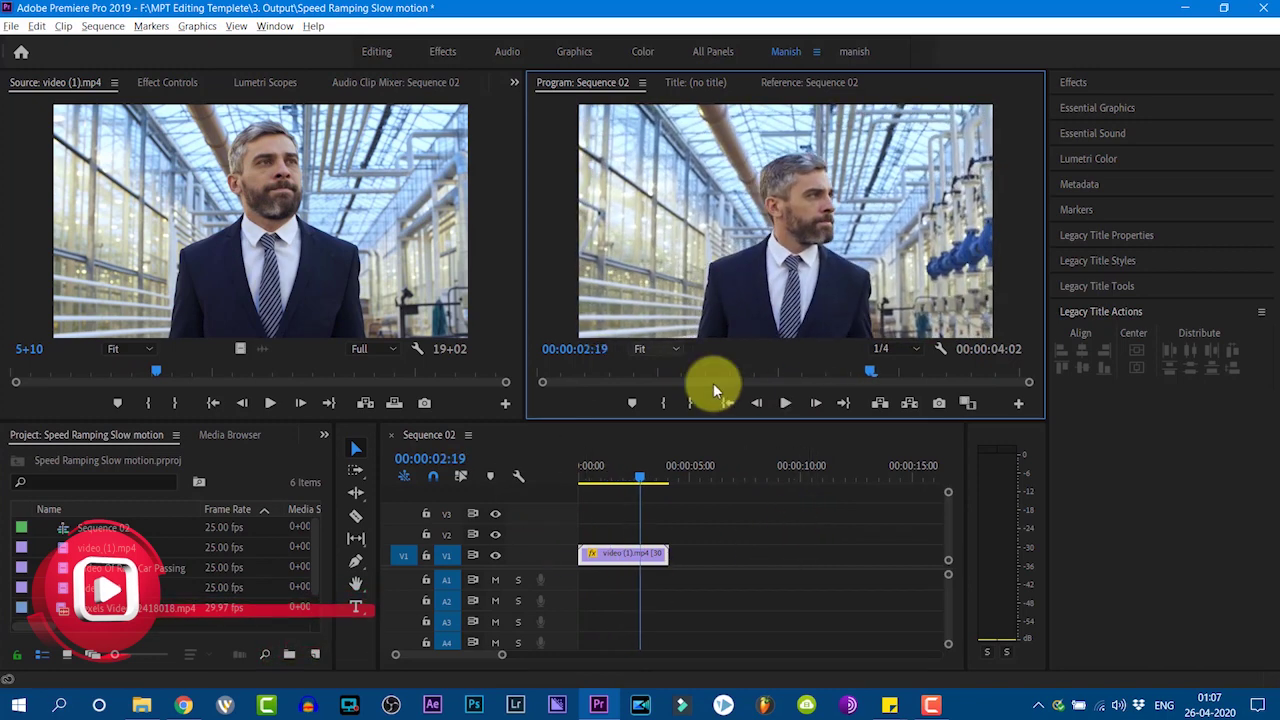
click(658, 556)
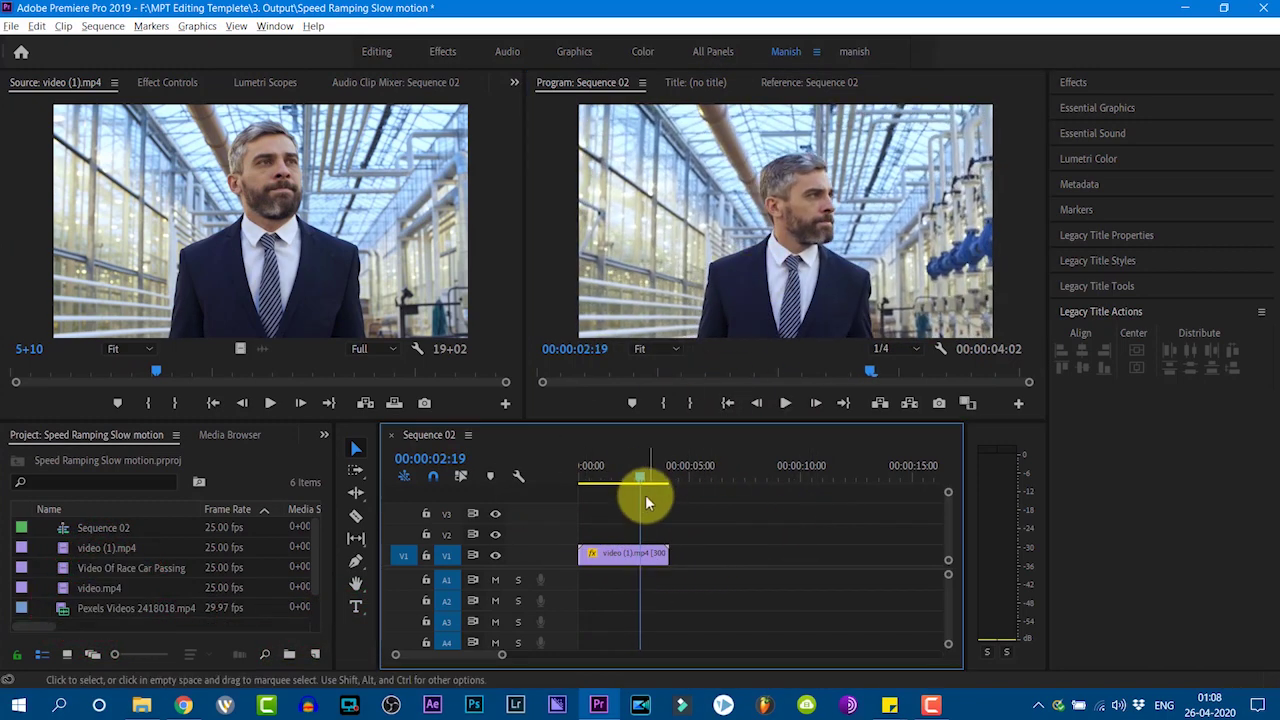
drag(642, 477, 587, 477)
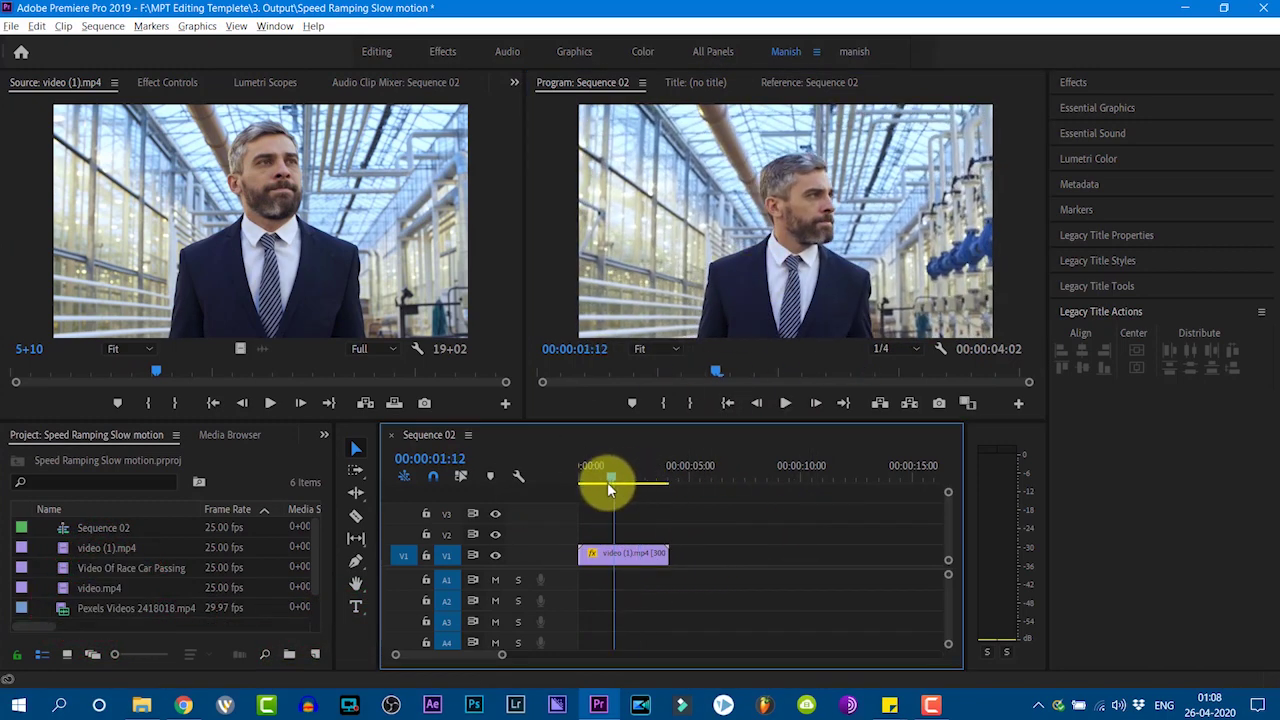
right_click(607, 558)
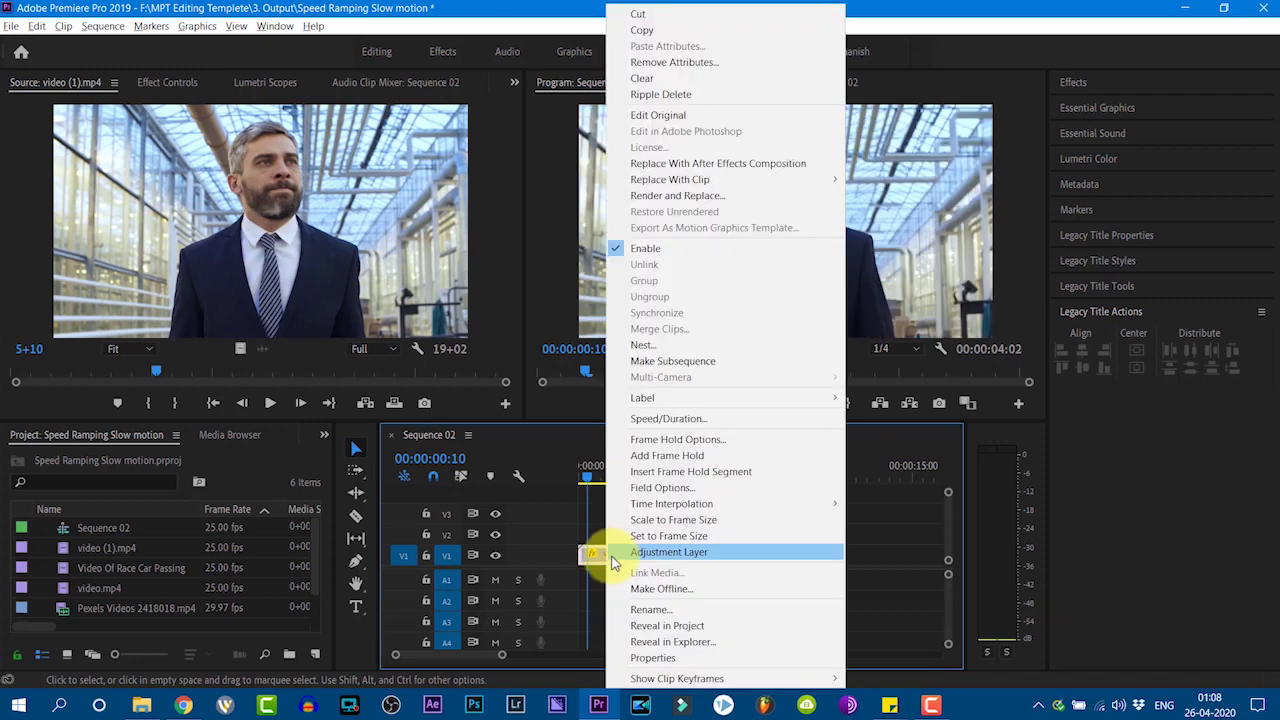
Reset video (1).mp4 to 100% speed (00:00:12:06) and preview it from the start
click(666, 418)
text(100)
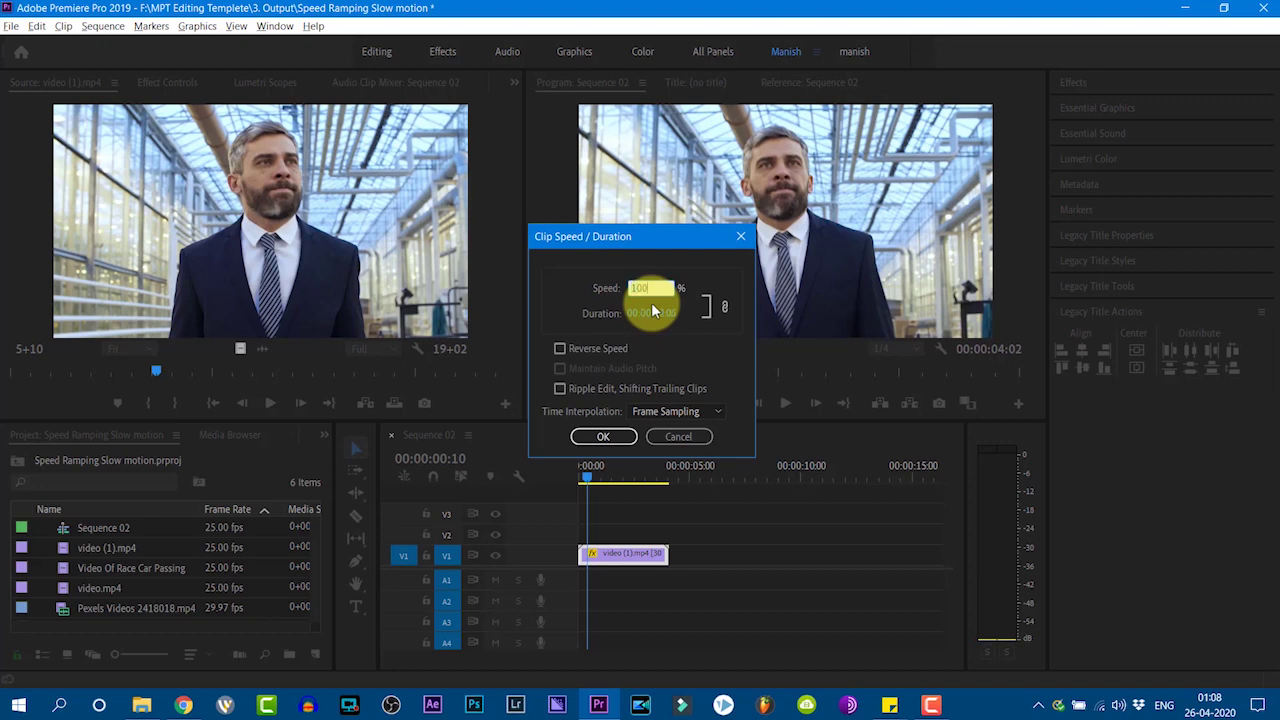
key(Return)
key(space)
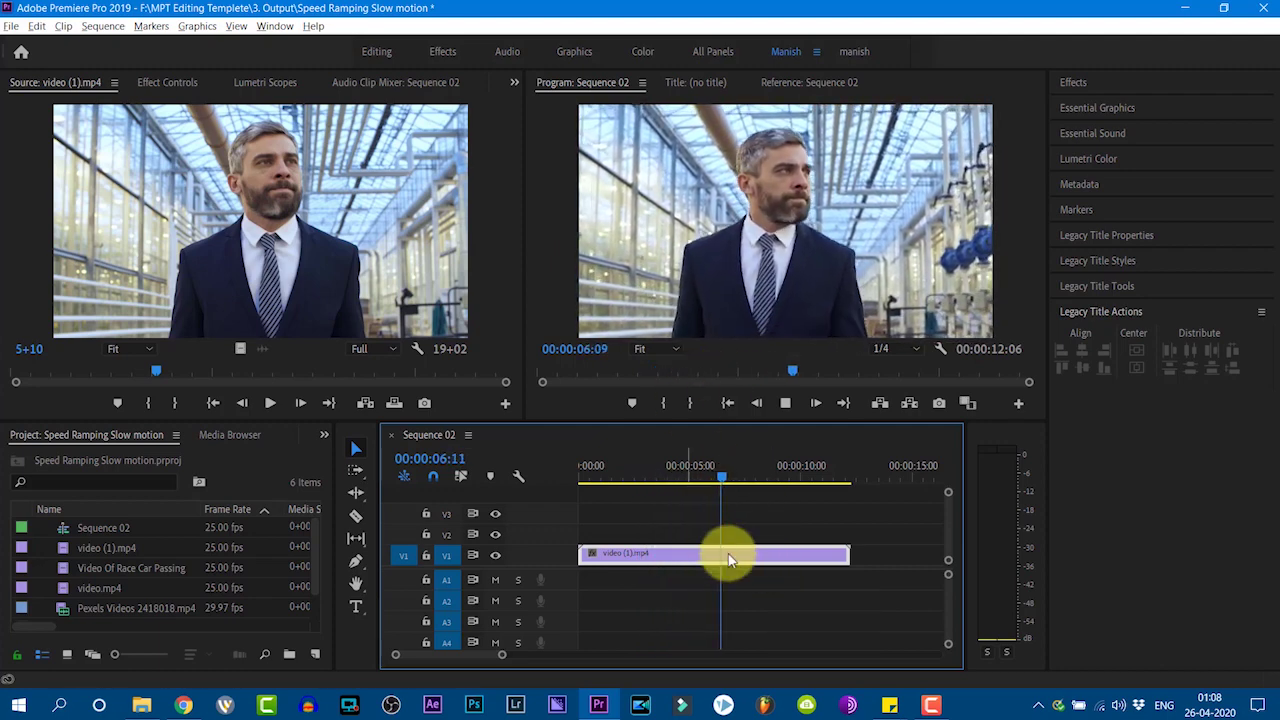
key(space)
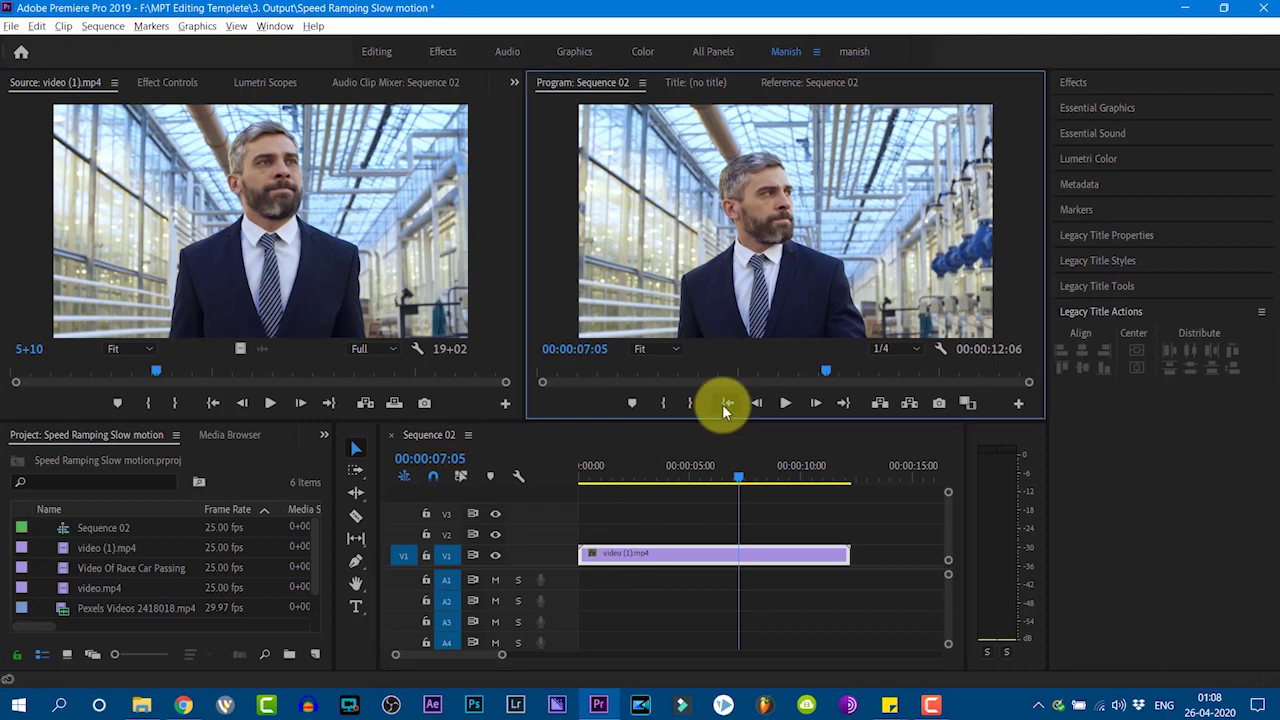
click(727, 403)
right_click(613, 560)
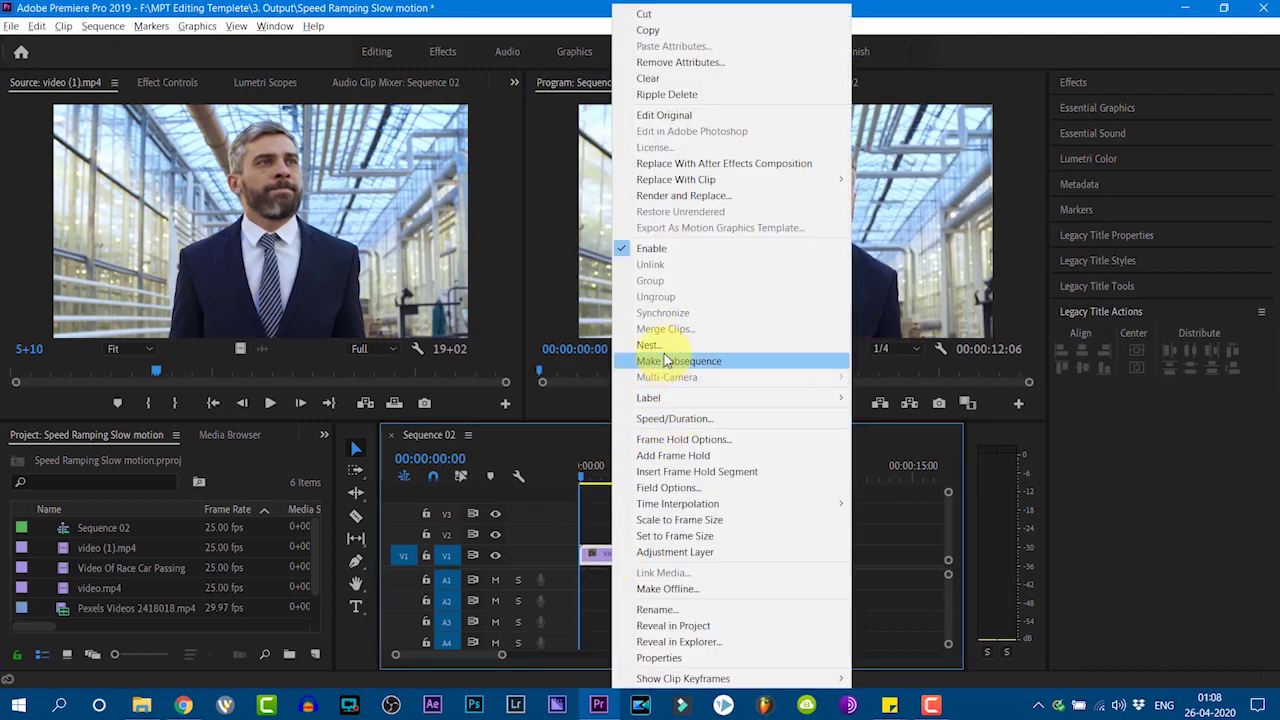
Apply Reverse Speed to video (1).mp4 so it plays backwards at -100%, then preview it
click(667, 422)
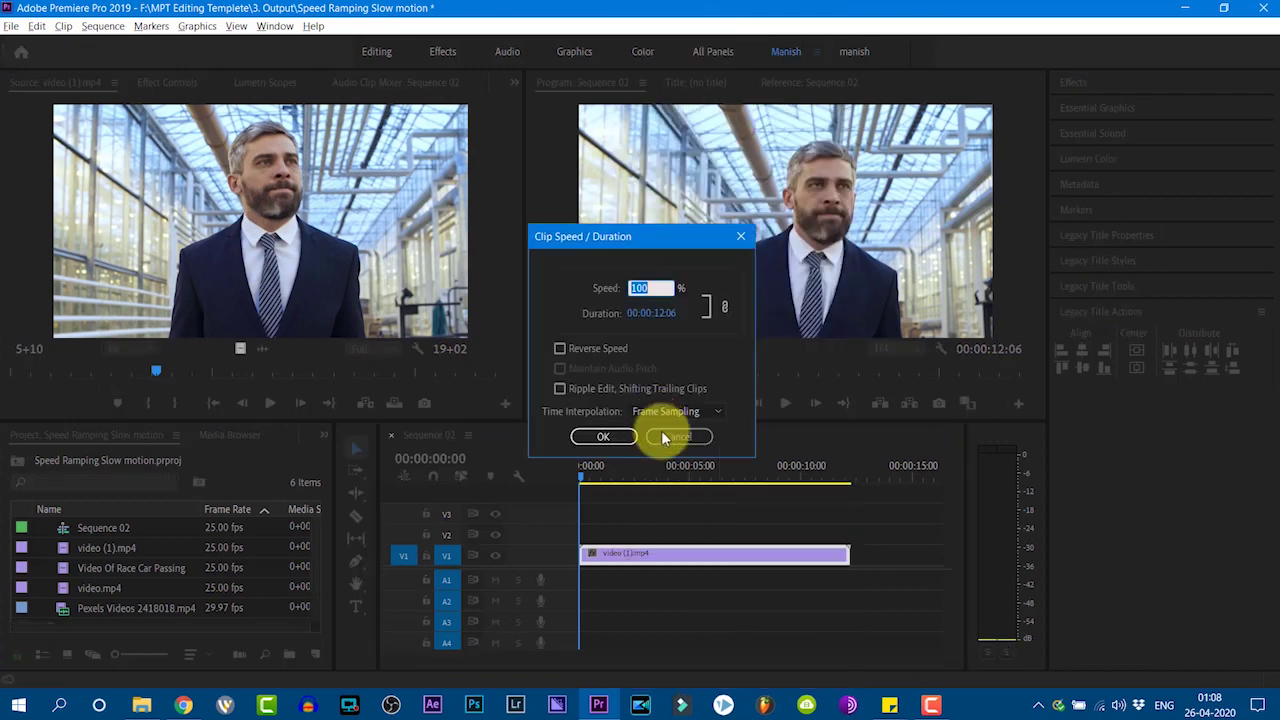
click(560, 348)
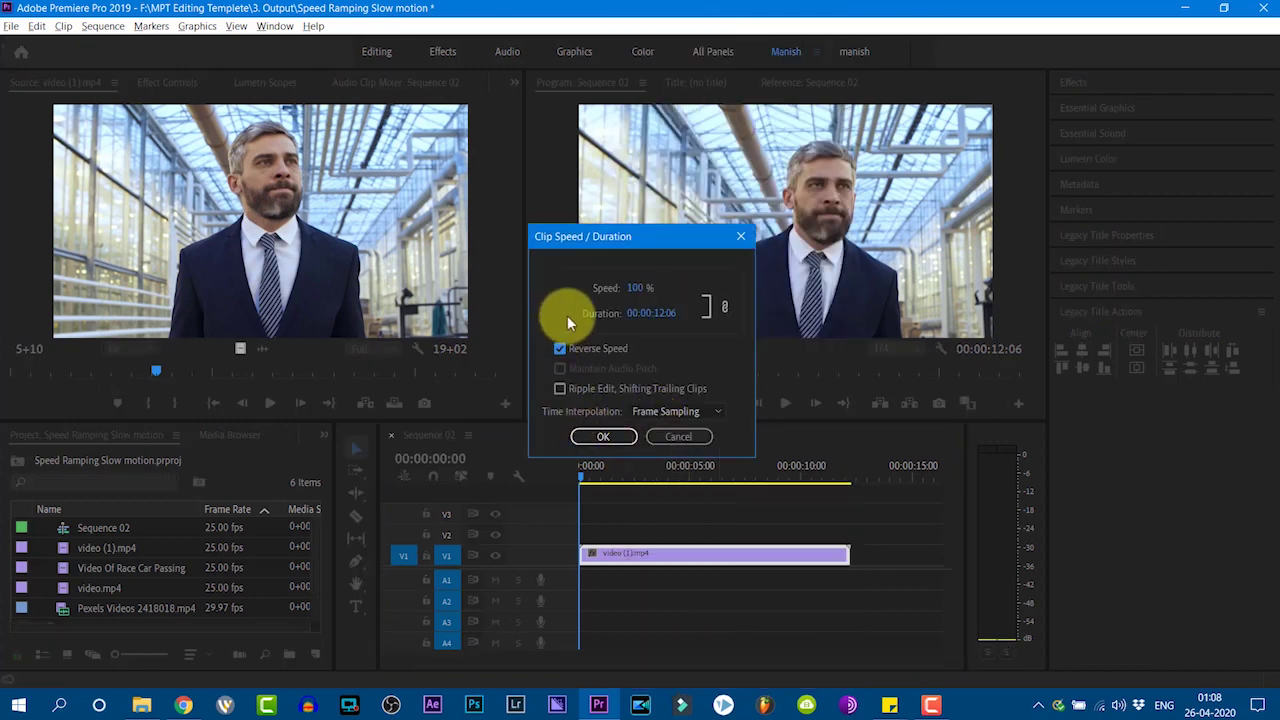
click(604, 437)
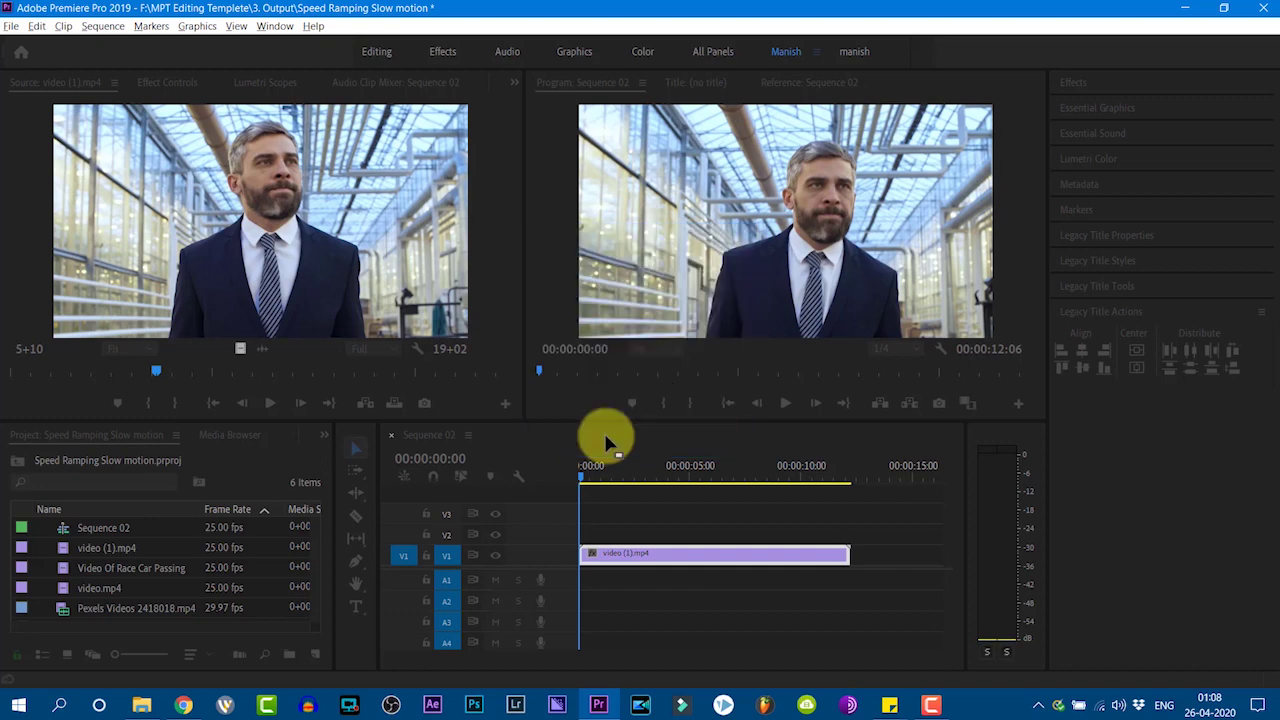
key(space)
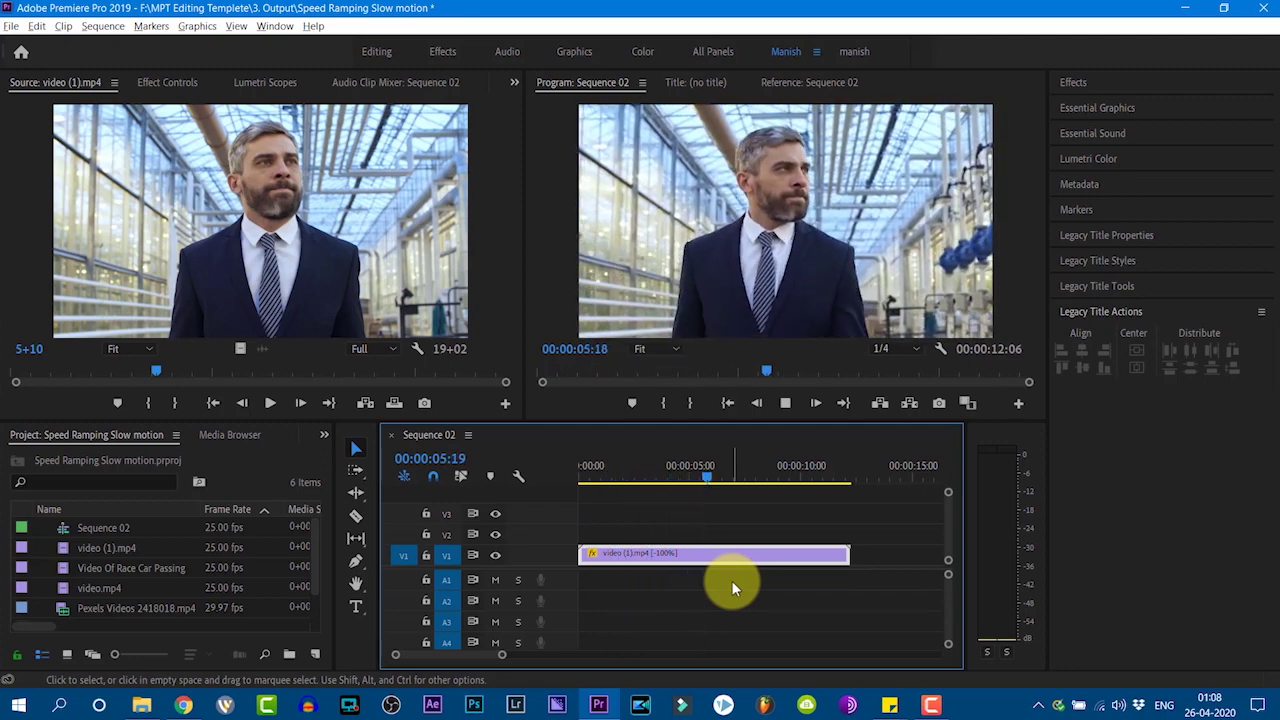
key(space)
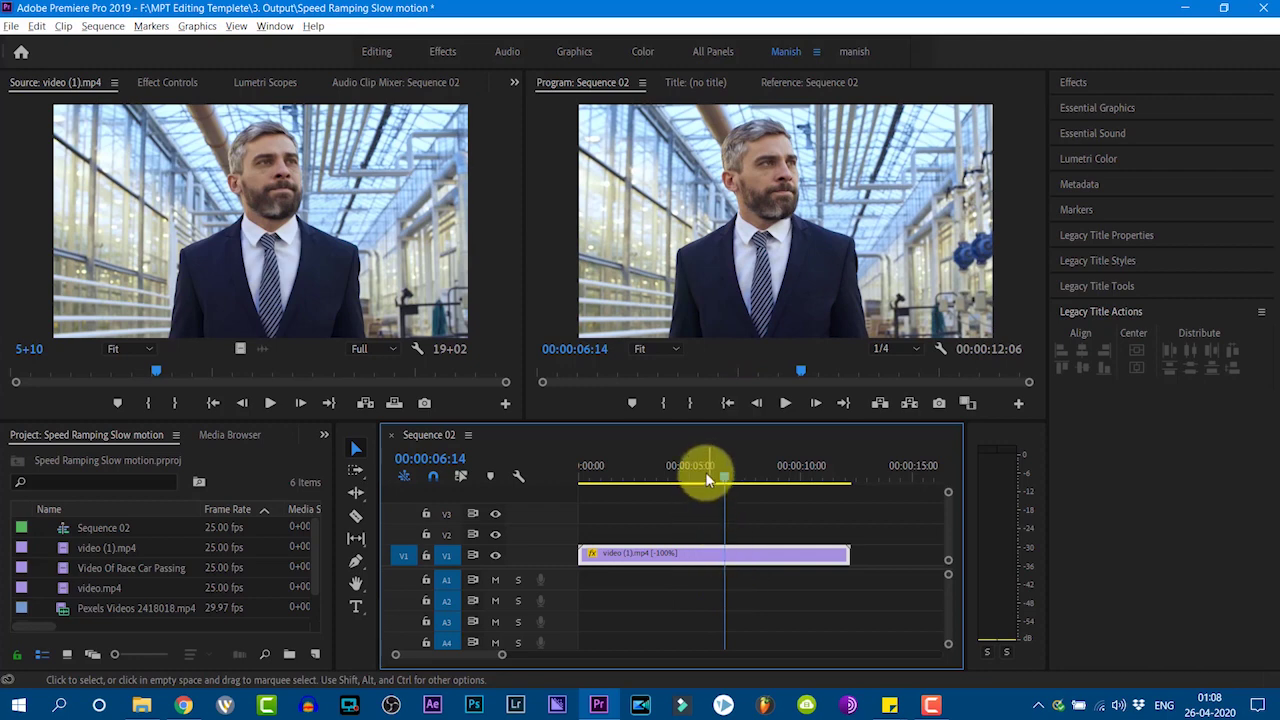
Undo the reverse, heighten track V1 to show thumbnails, and park the playhead at 00:00:03:01
key(ctrl+z)
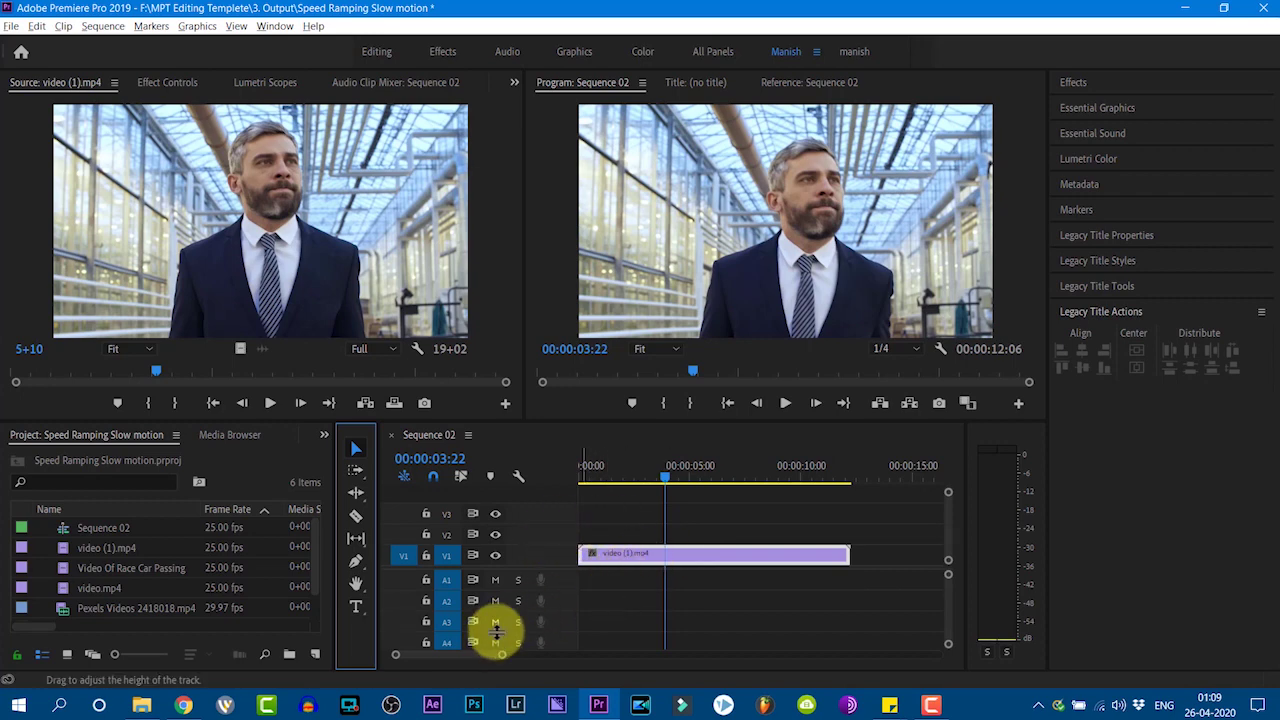
click(617, 558)
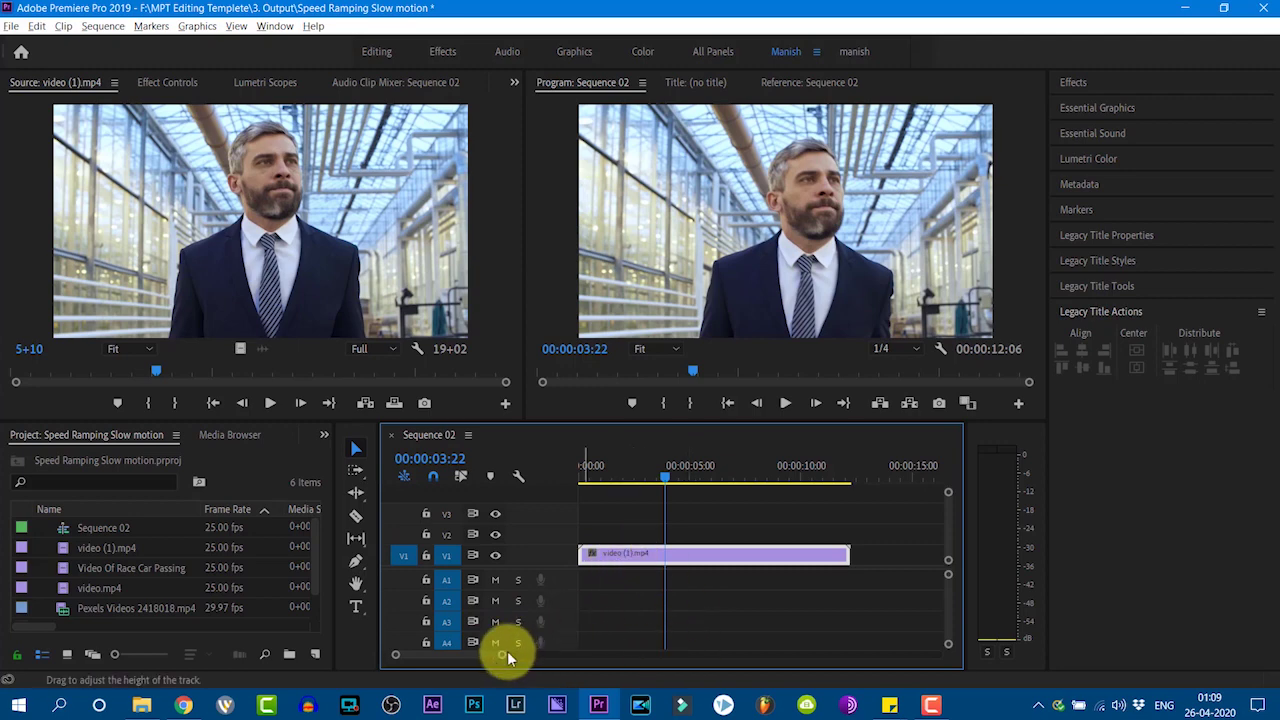
drag(503, 660, 478, 657)
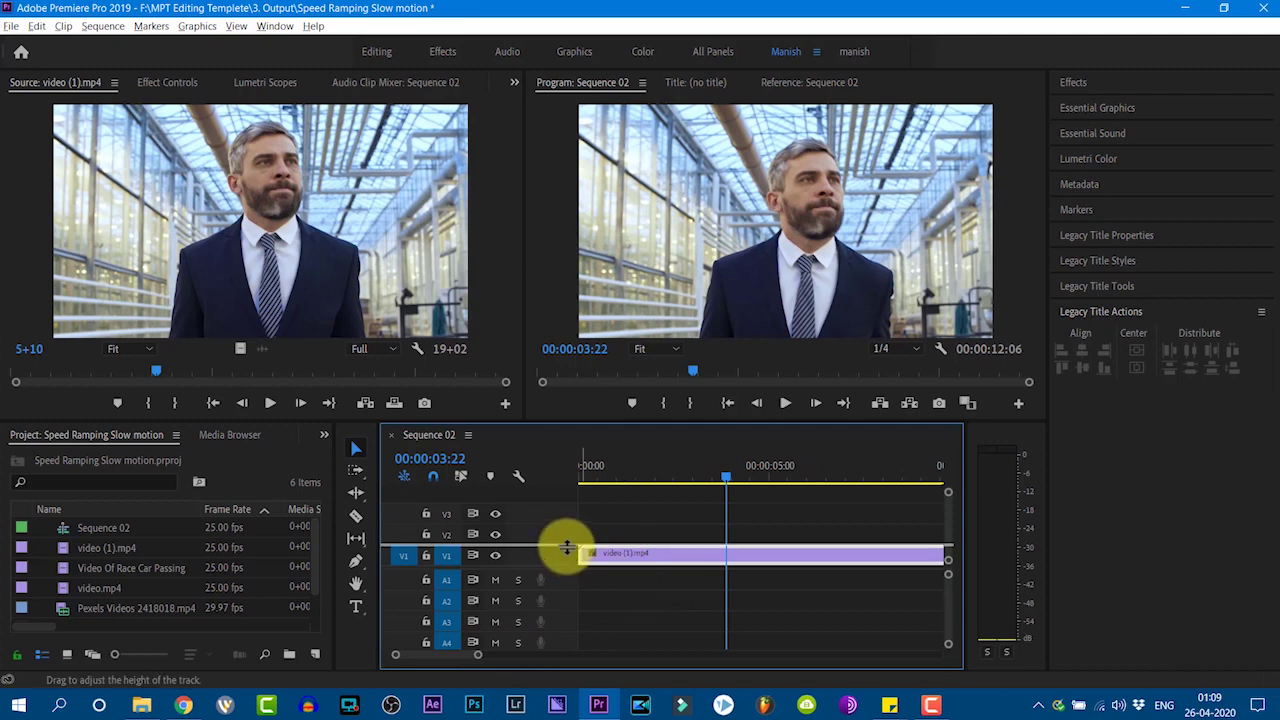
drag(567, 548, 569, 506)
drag(721, 477, 695, 477)
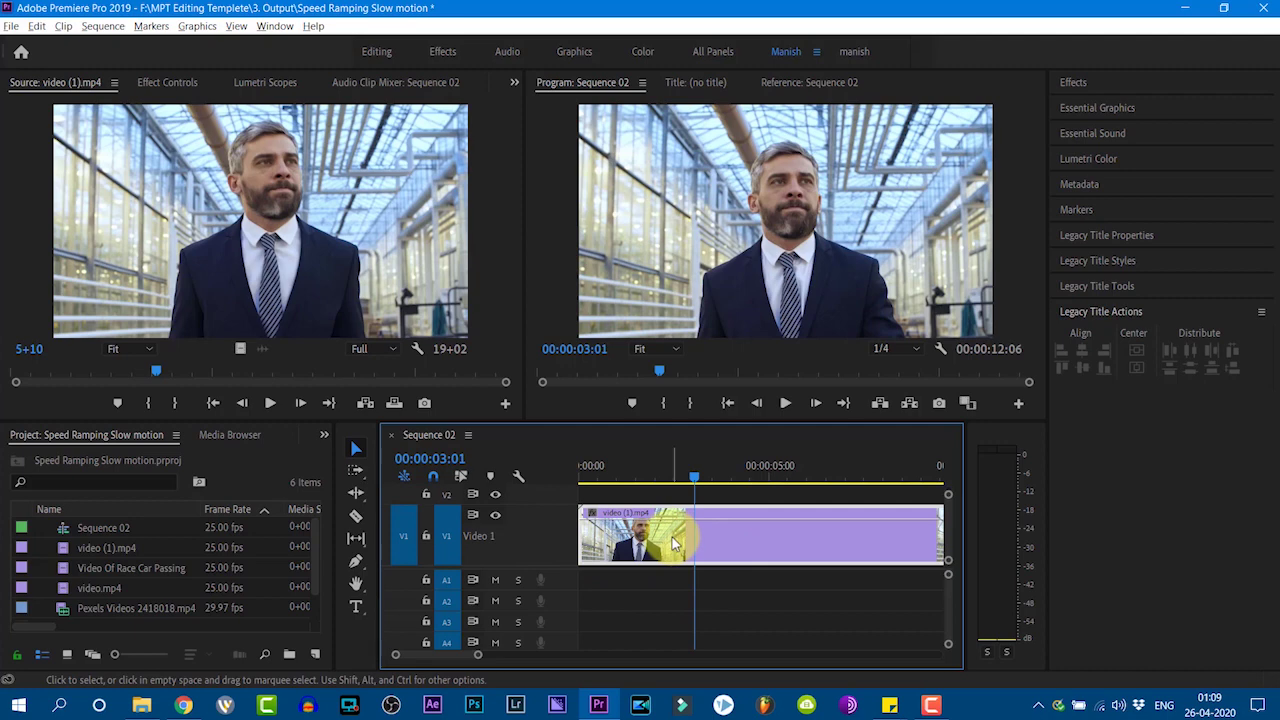
Expand Time Remapping in Effect Controls to show video (1).mp4's Speed at 100.00%
click(162, 83)
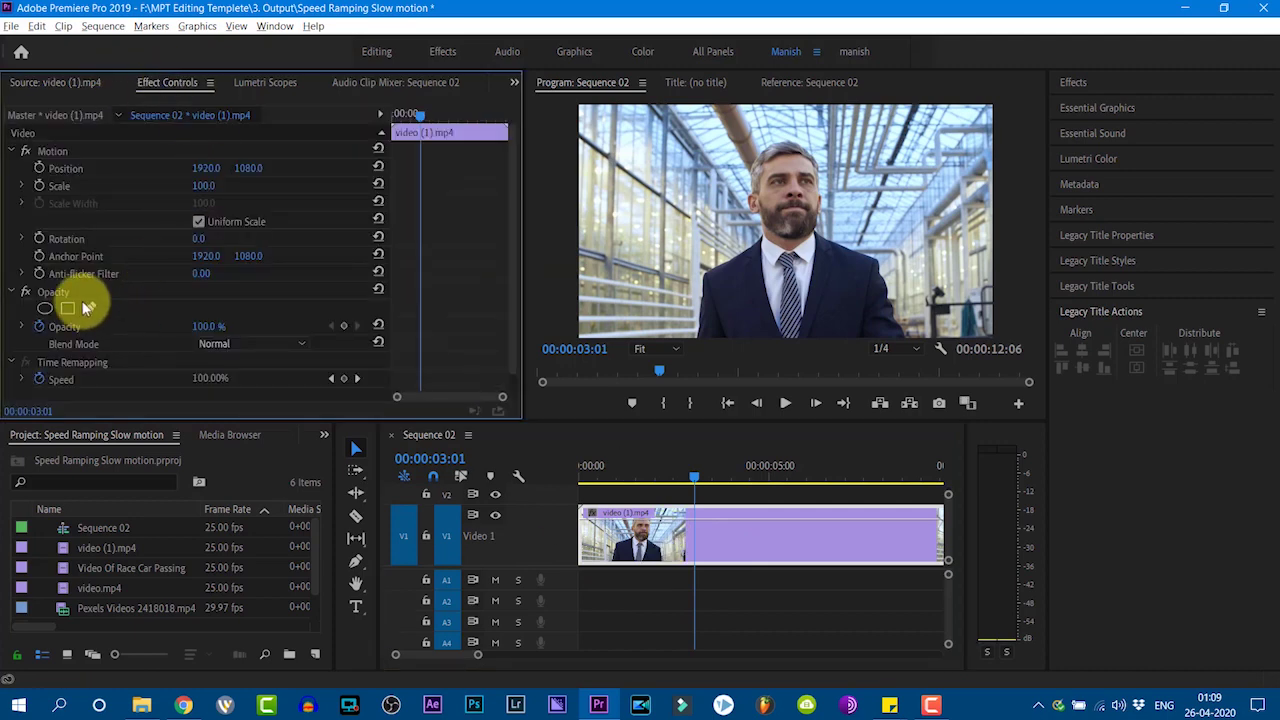
scroll(157, 350, down, 1)
click(343, 356)
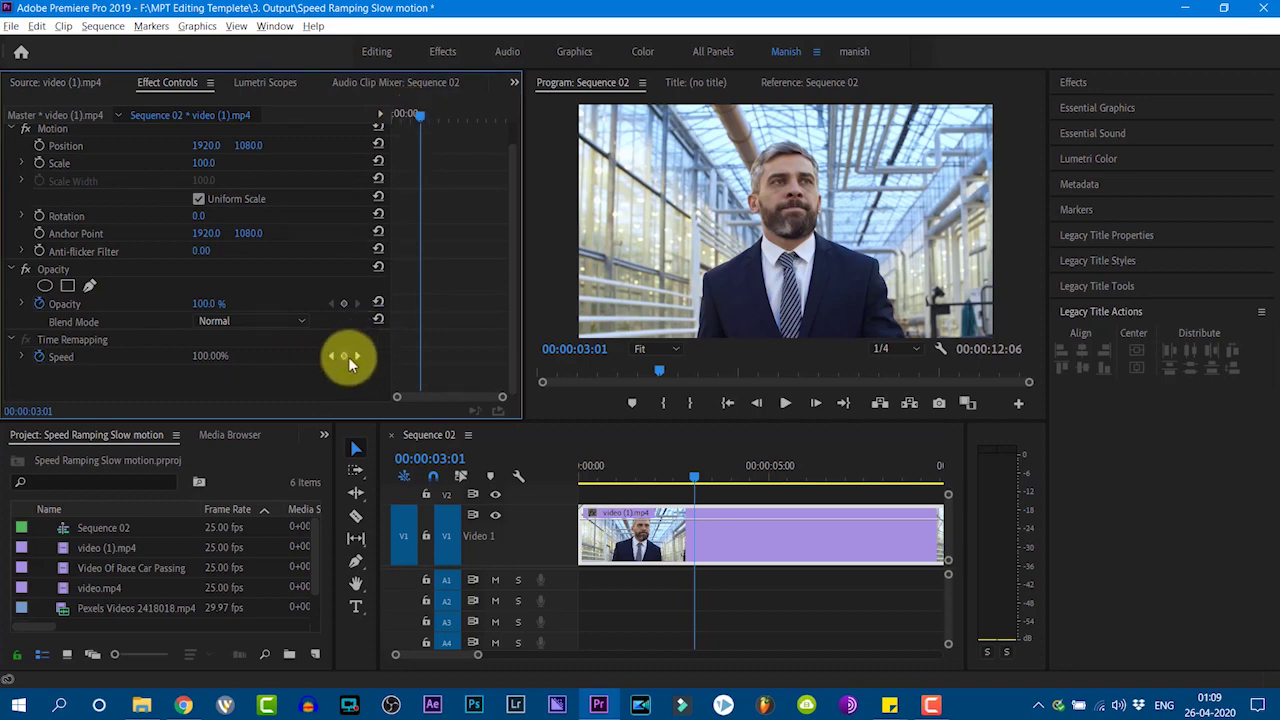
click(348, 357)
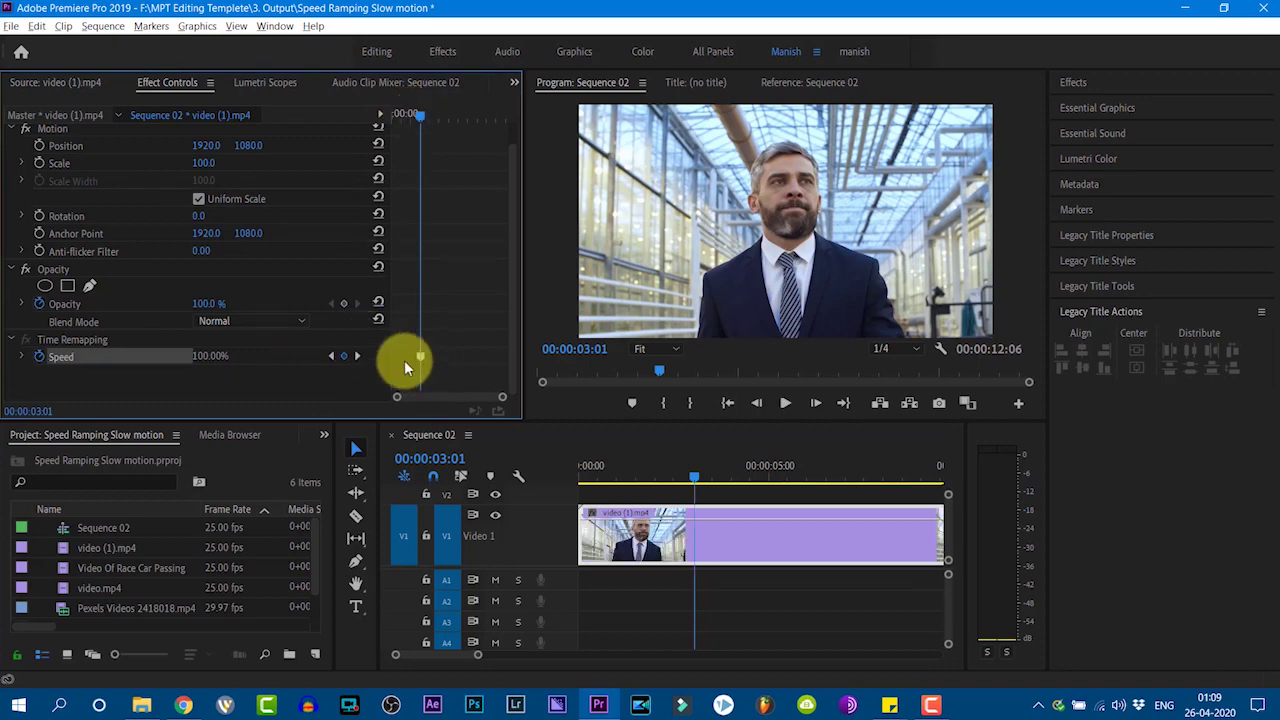
click(419, 357)
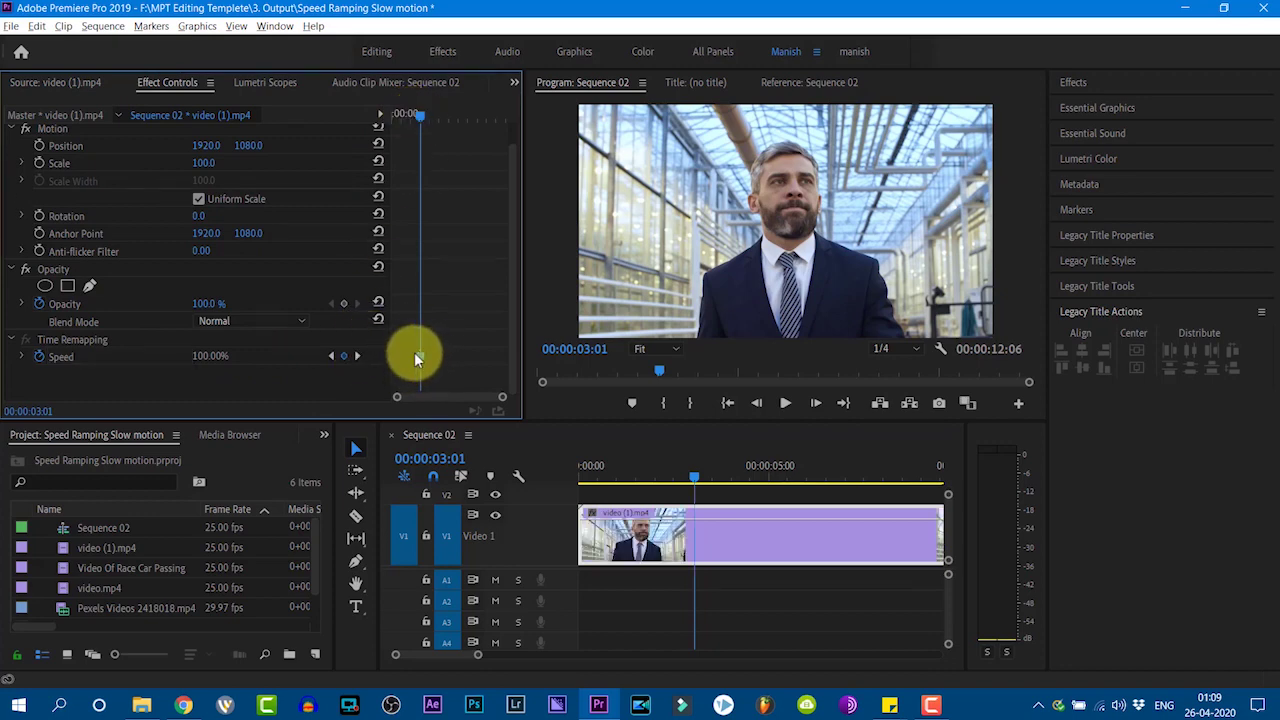
click(643, 552)
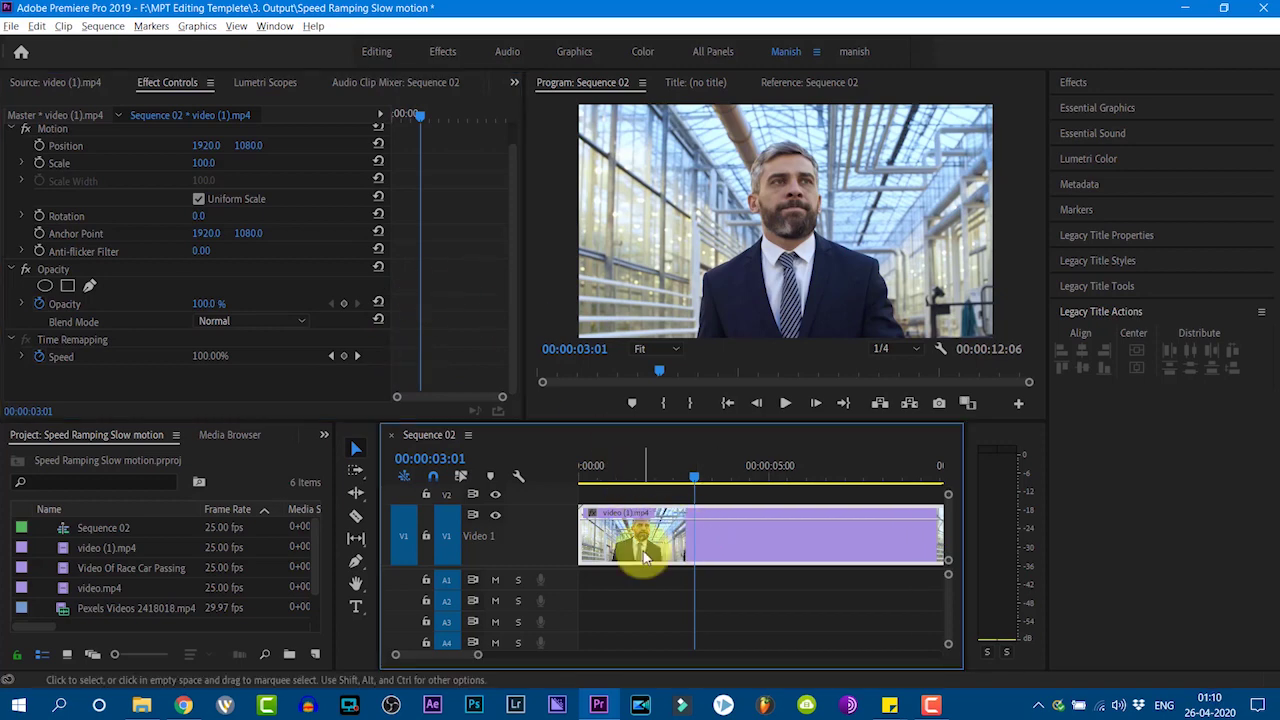
right_click(632, 553)
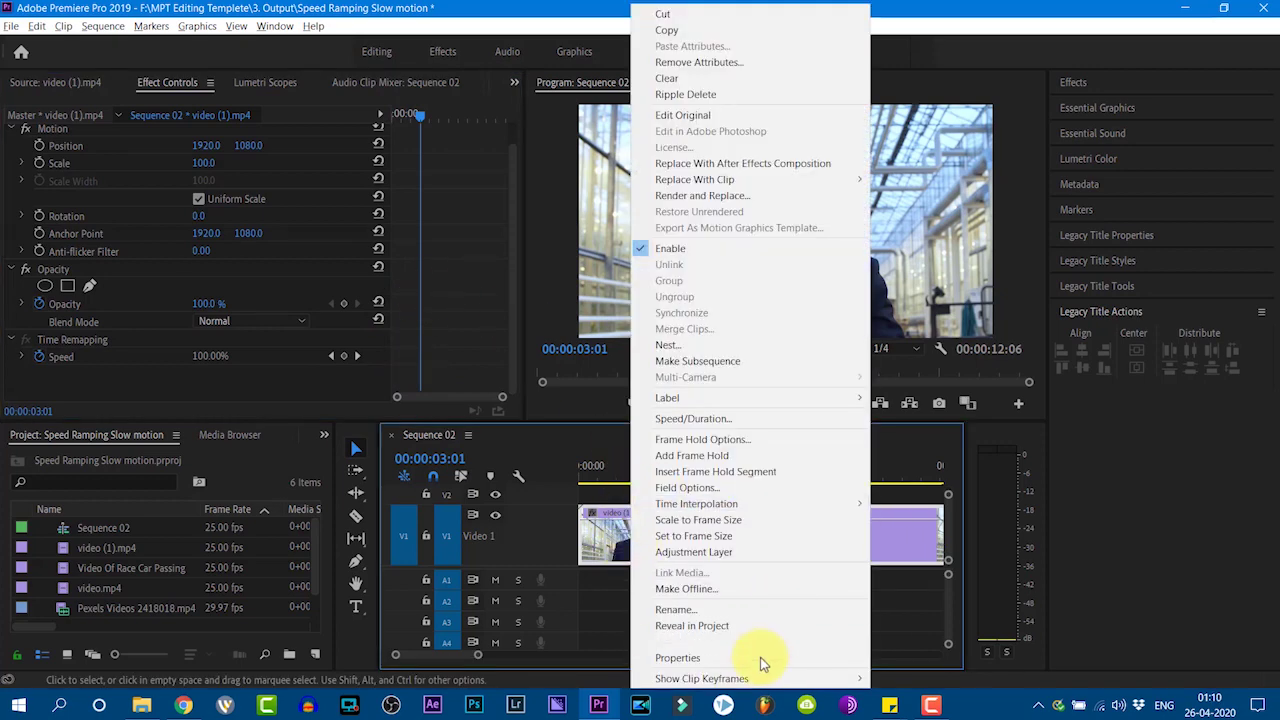
Display the Time Remapping > Speed line on the video (1).mp4 timeline clip
mouse_move(738, 679)
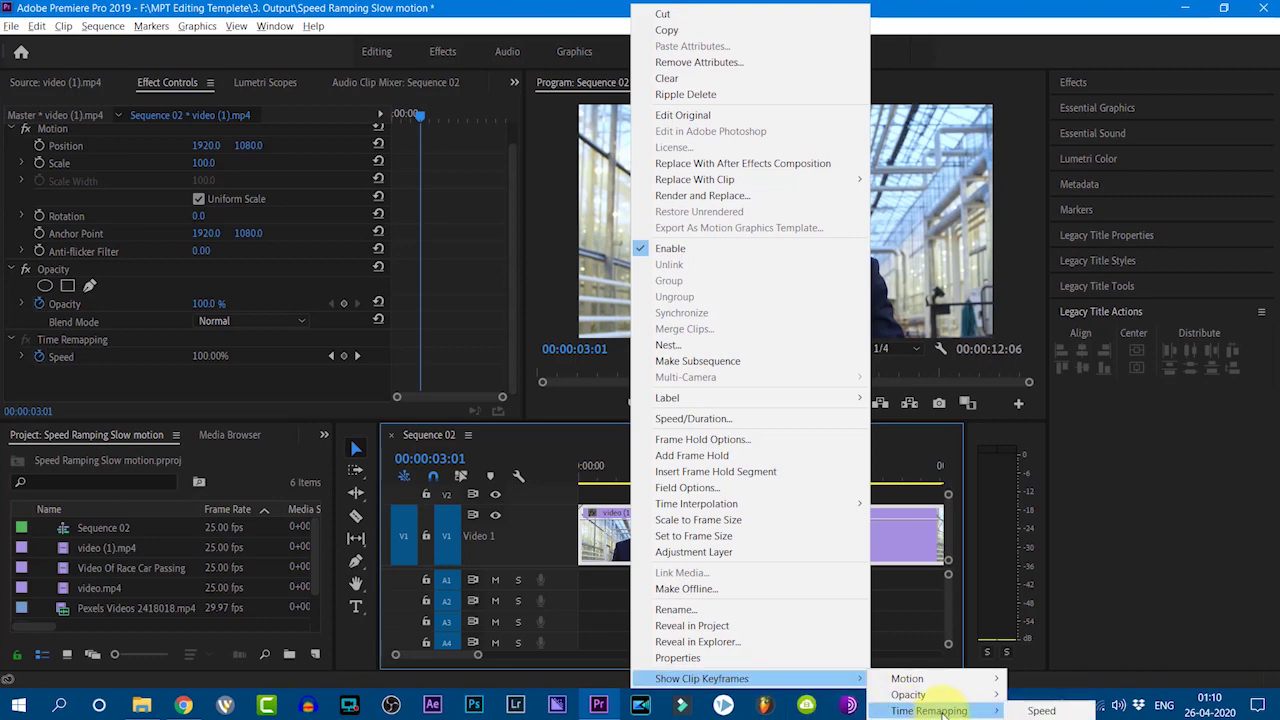
click(1040, 711)
double_click(749, 578)
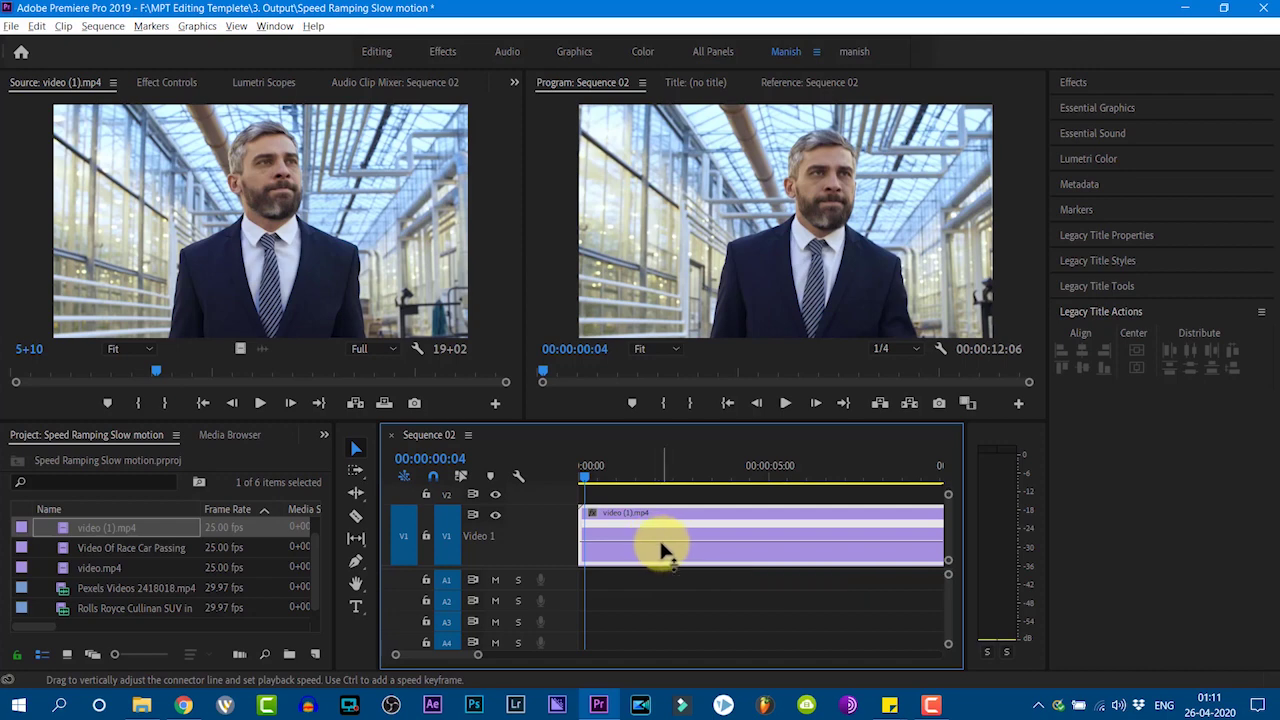
Drag the clip's speed line up to 200%, then lower it, previewing each change
drag(660, 535, 656, 464)
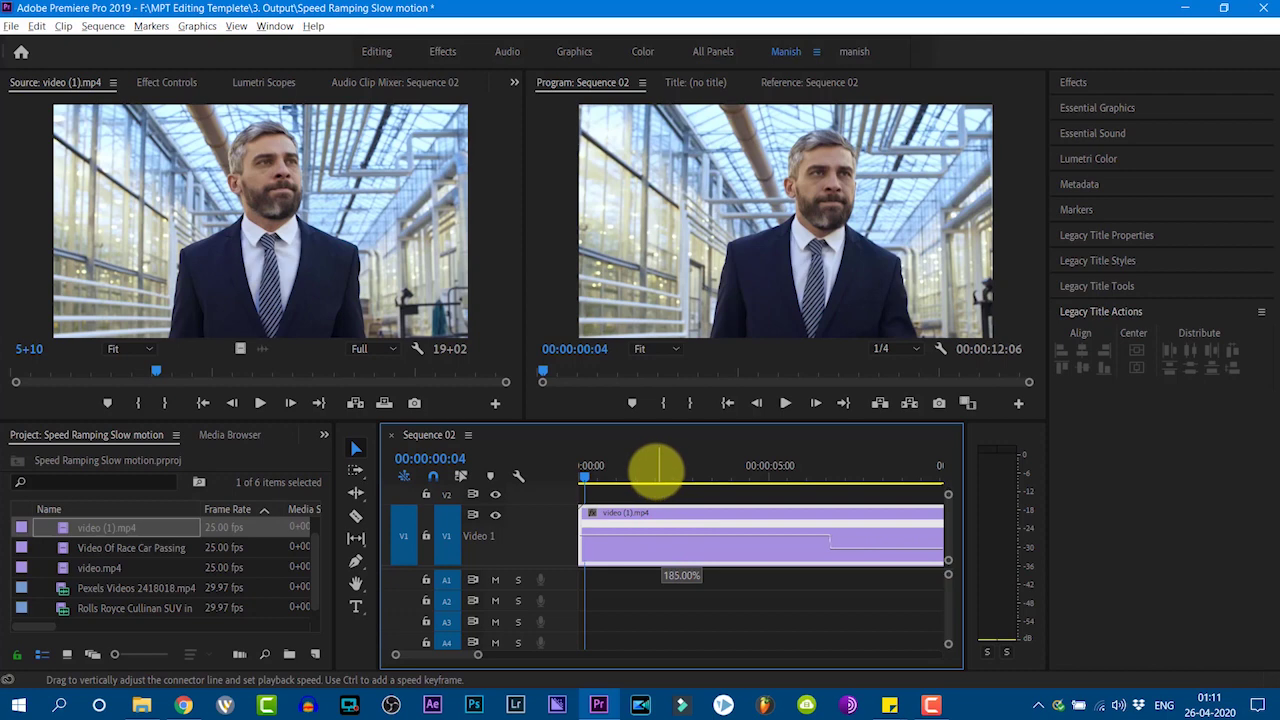
drag(656, 462, 656, 464)
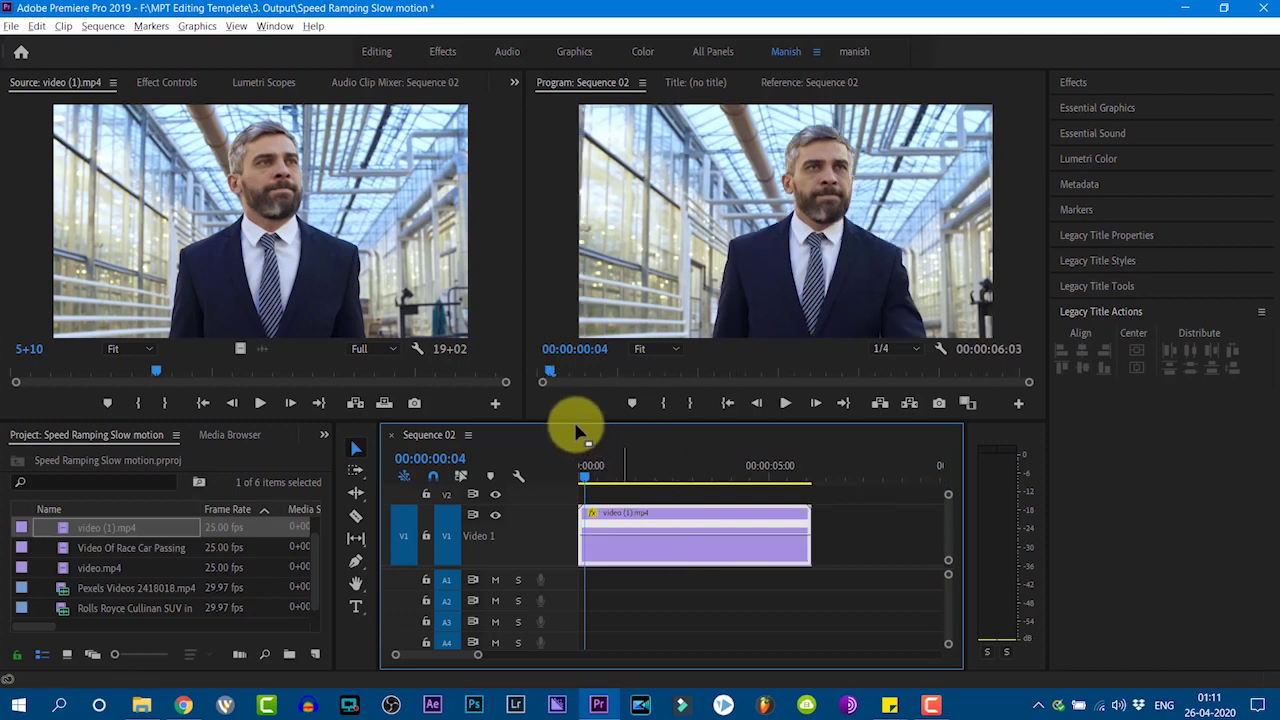
key(space)
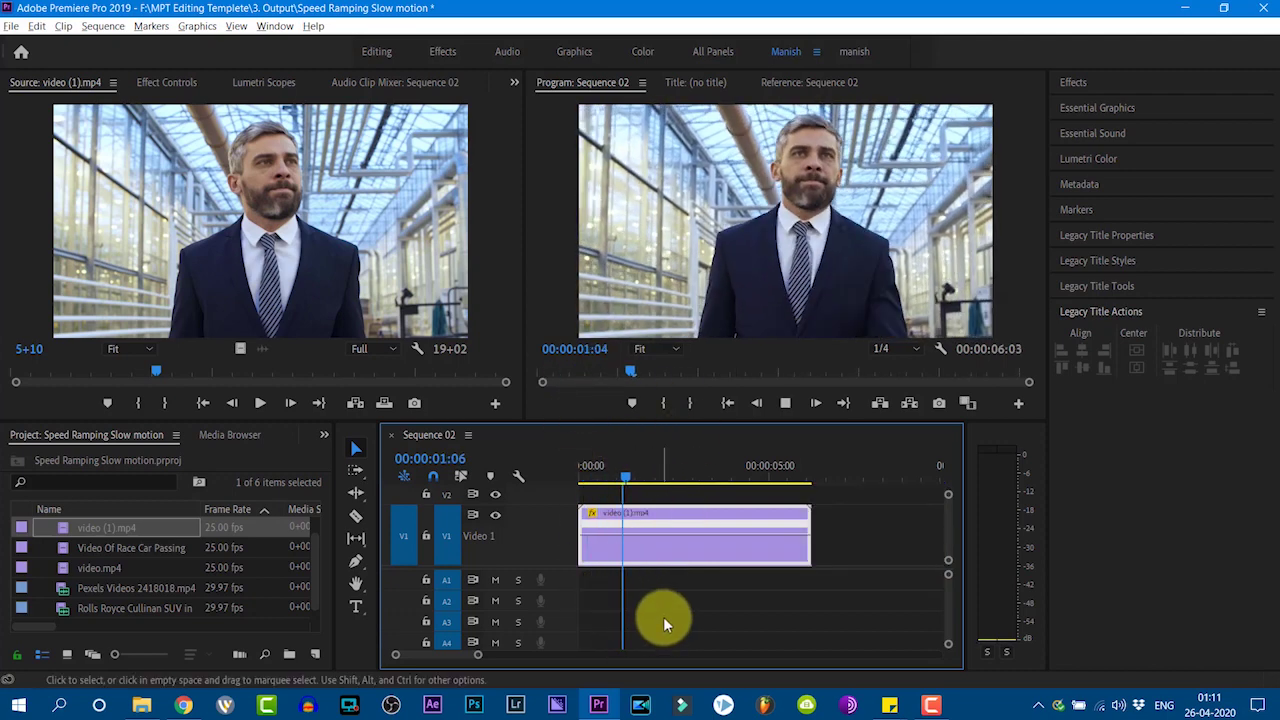
key(space)
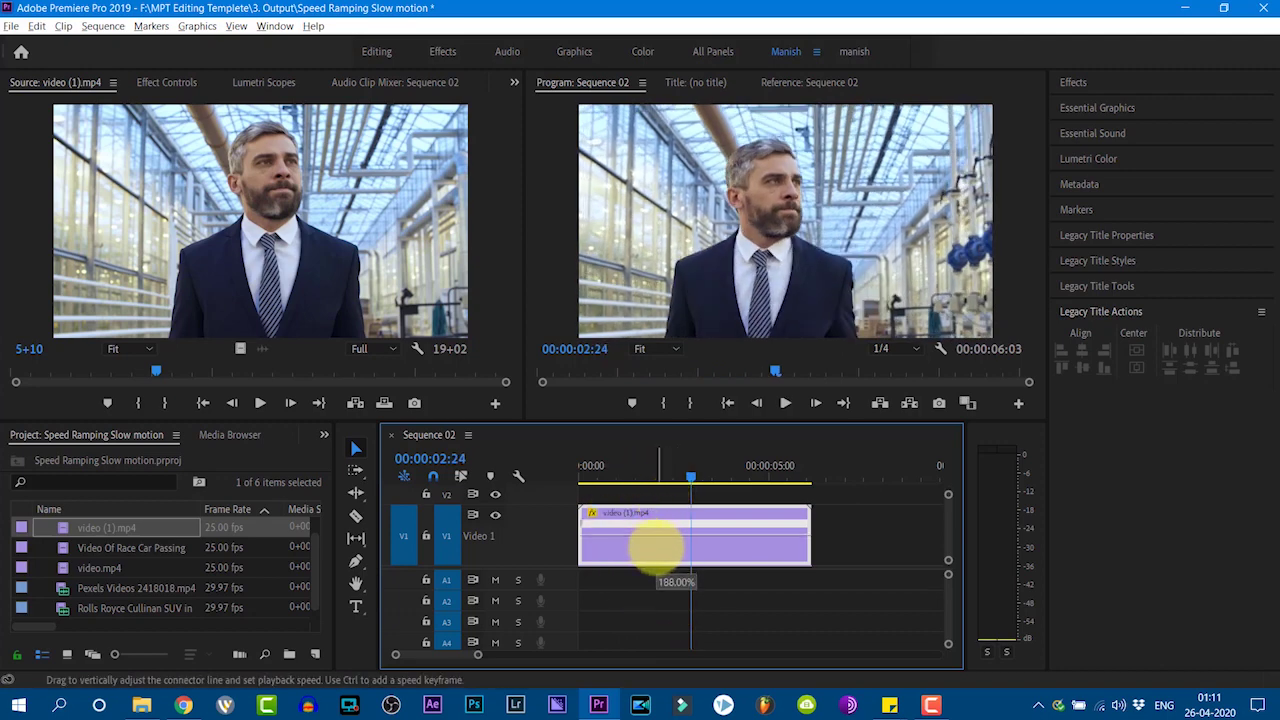
drag(655, 541, 660, 657)
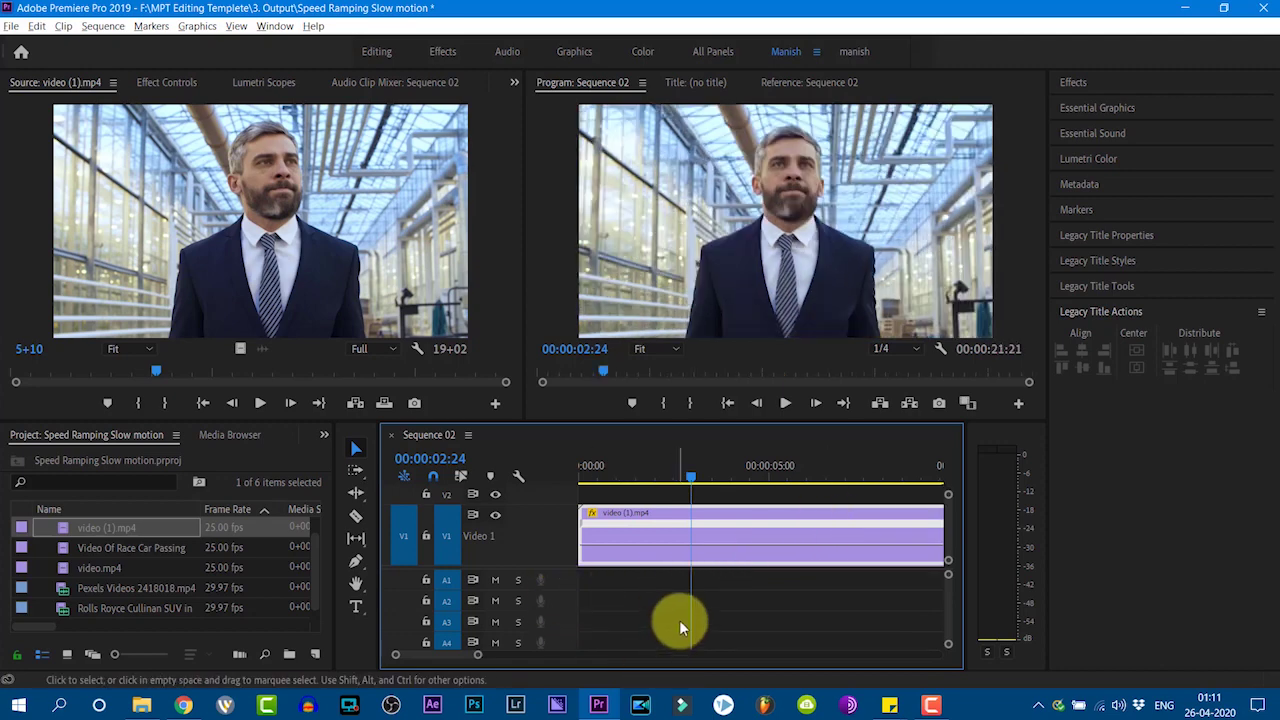
key(space)
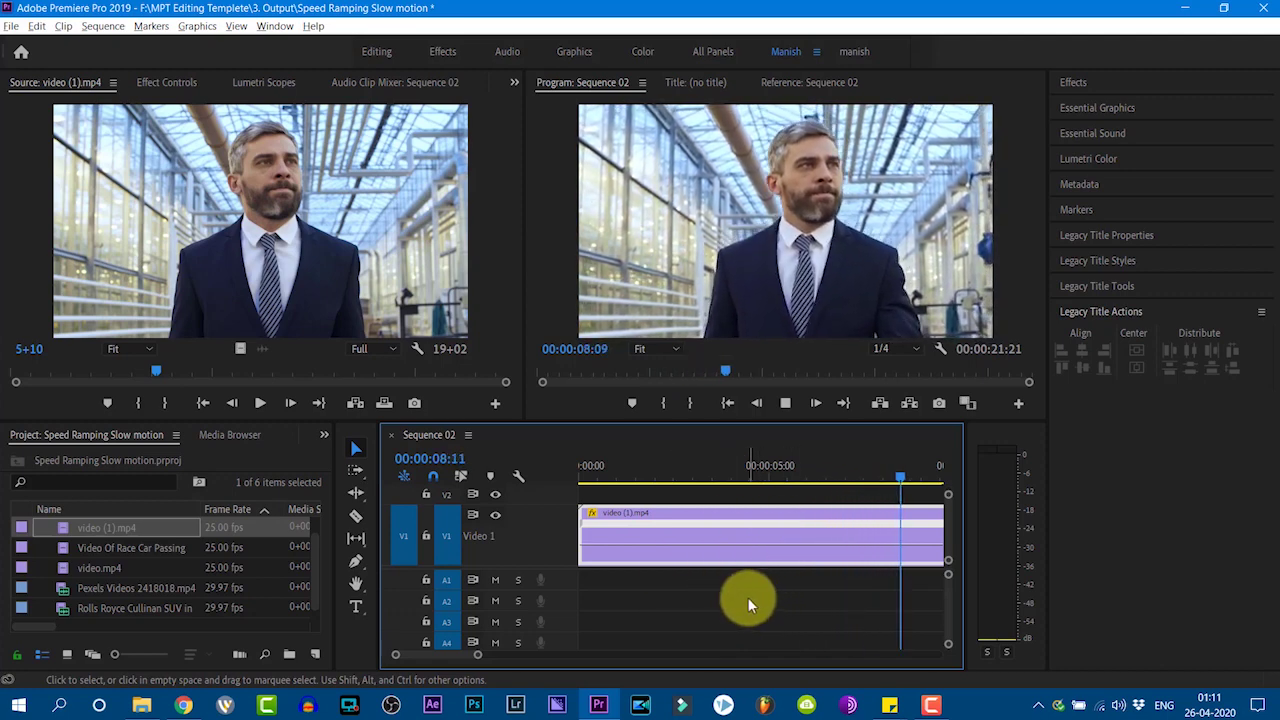
key(space)
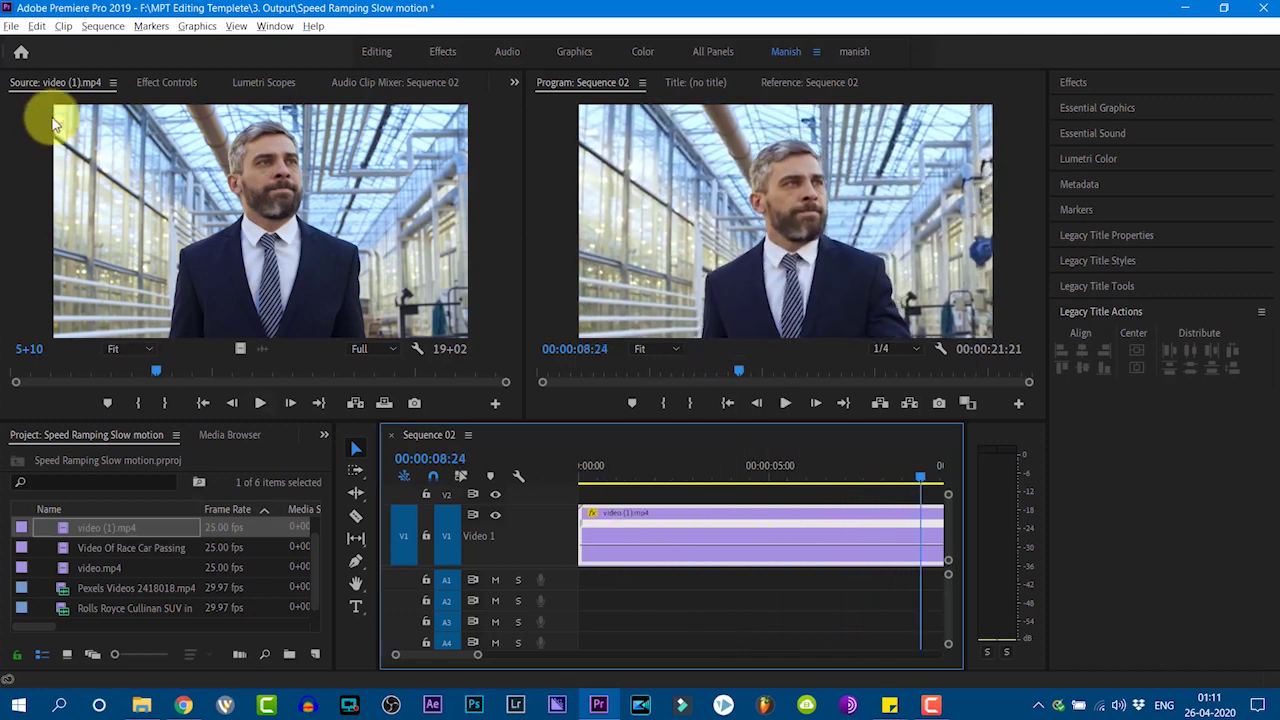
Move the playhead to 00:00:02:03 and delete video (1).mp4 from Sequence 02
right_click(643, 535)
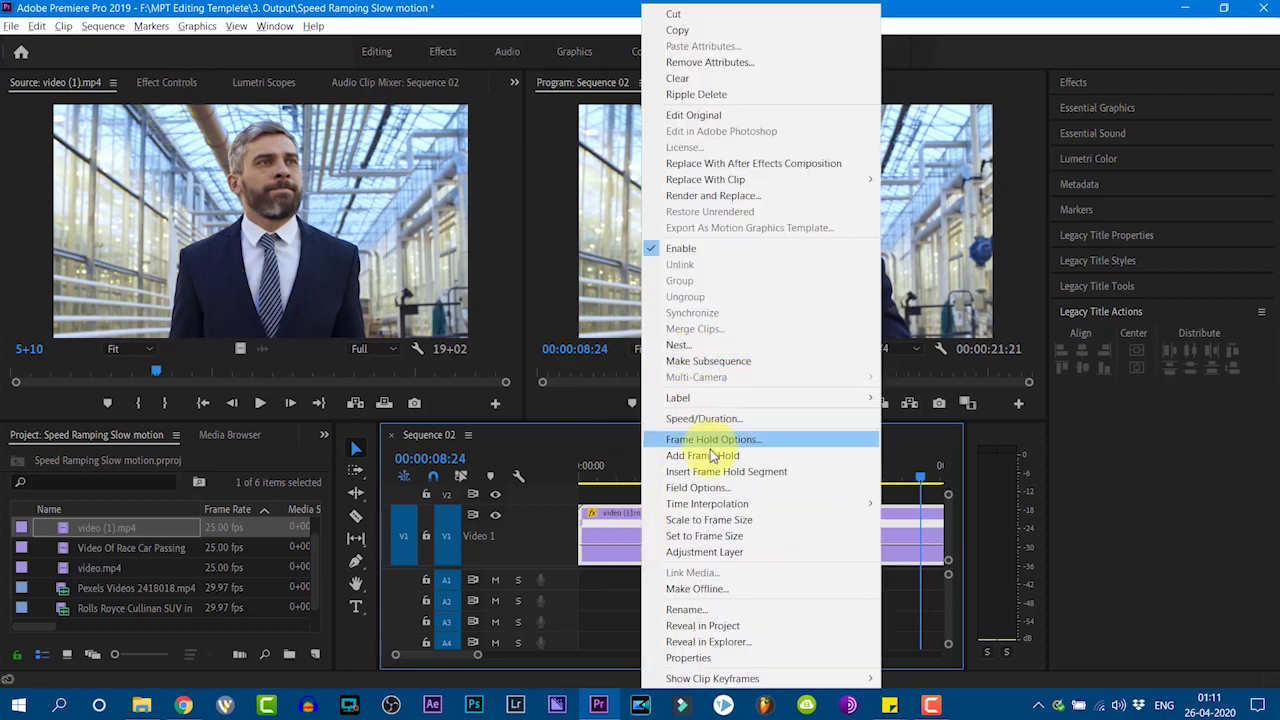
click(602, 532)
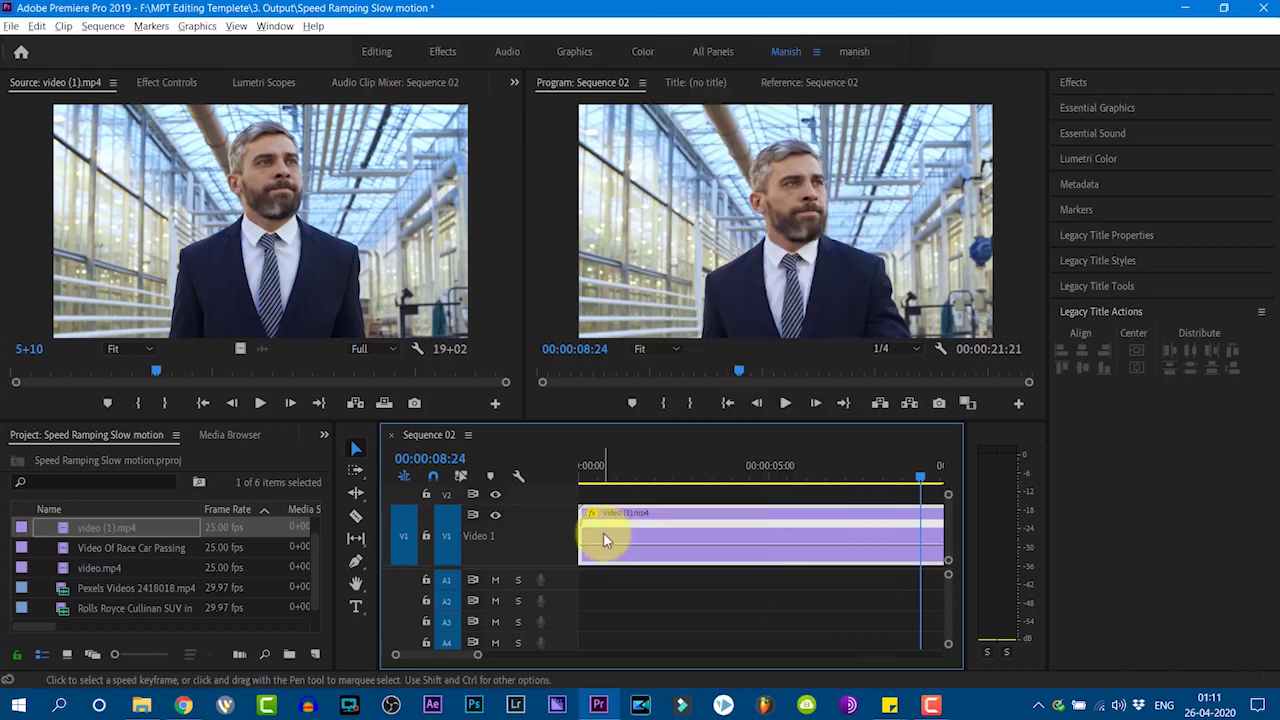
mouse_move(929, 477)
mouse_down()
mouse_move(780, 500)
mouse_move(676, 541)
mouse_up()
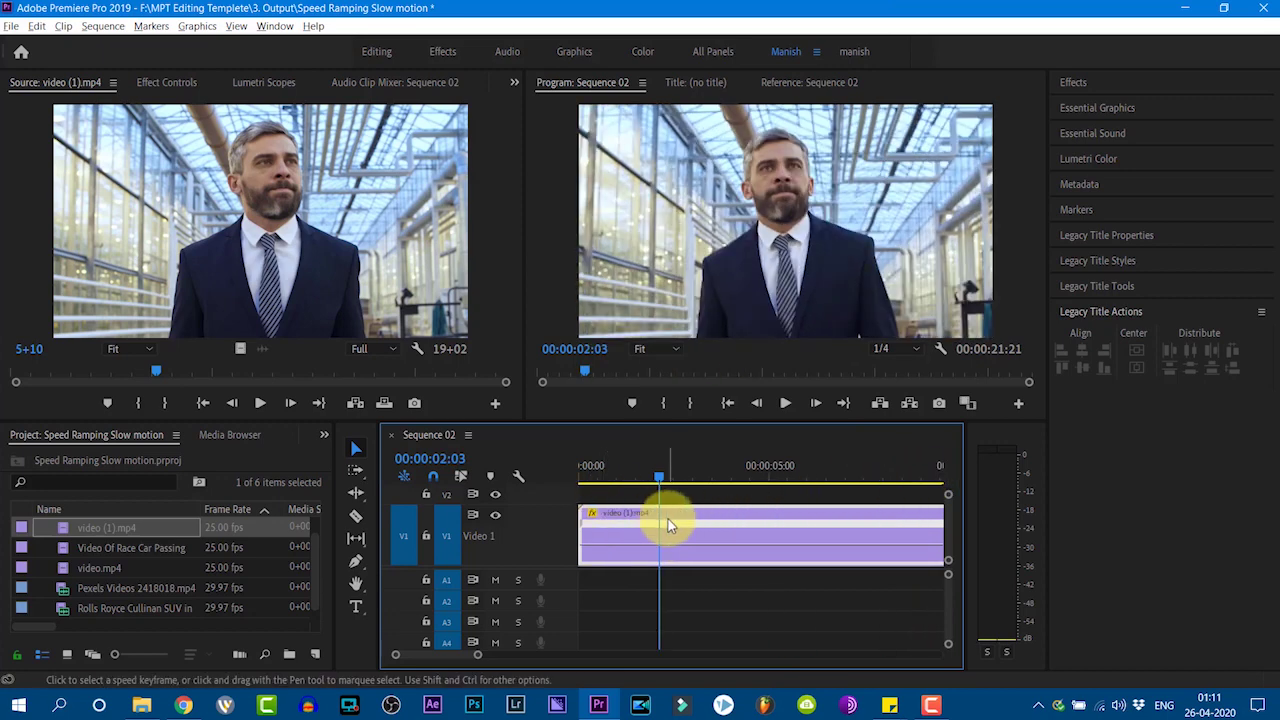
key(Delete)
Place Video Of Race Car Passing By.mp4 on V1, answering the Clip Mismatch Warning
double_click(102, 548)
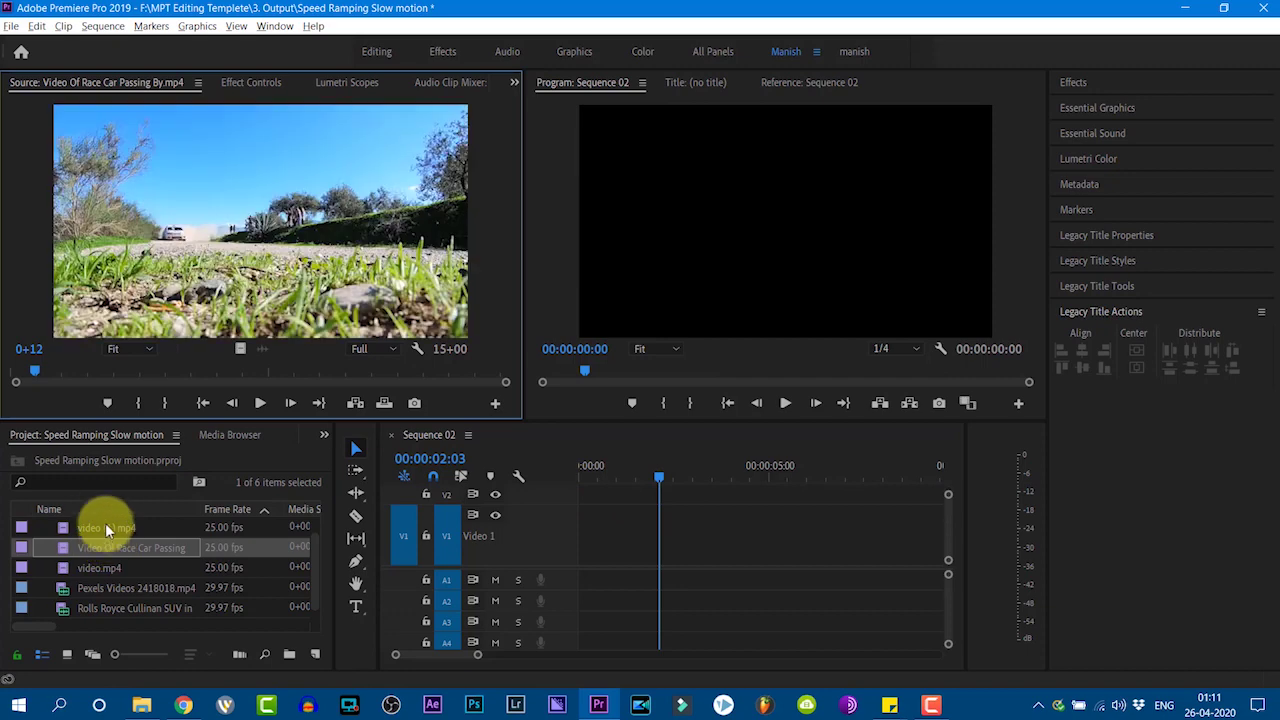
drag(286, 329, 600, 543)
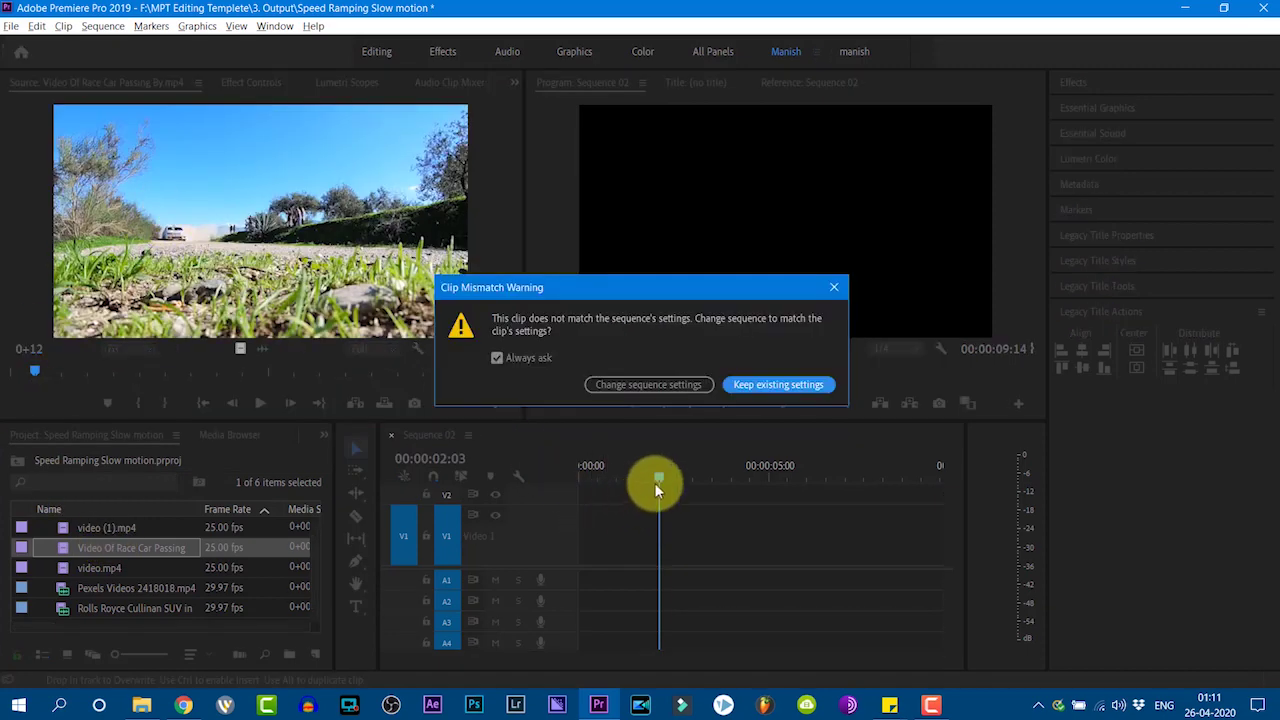
click(625, 390)
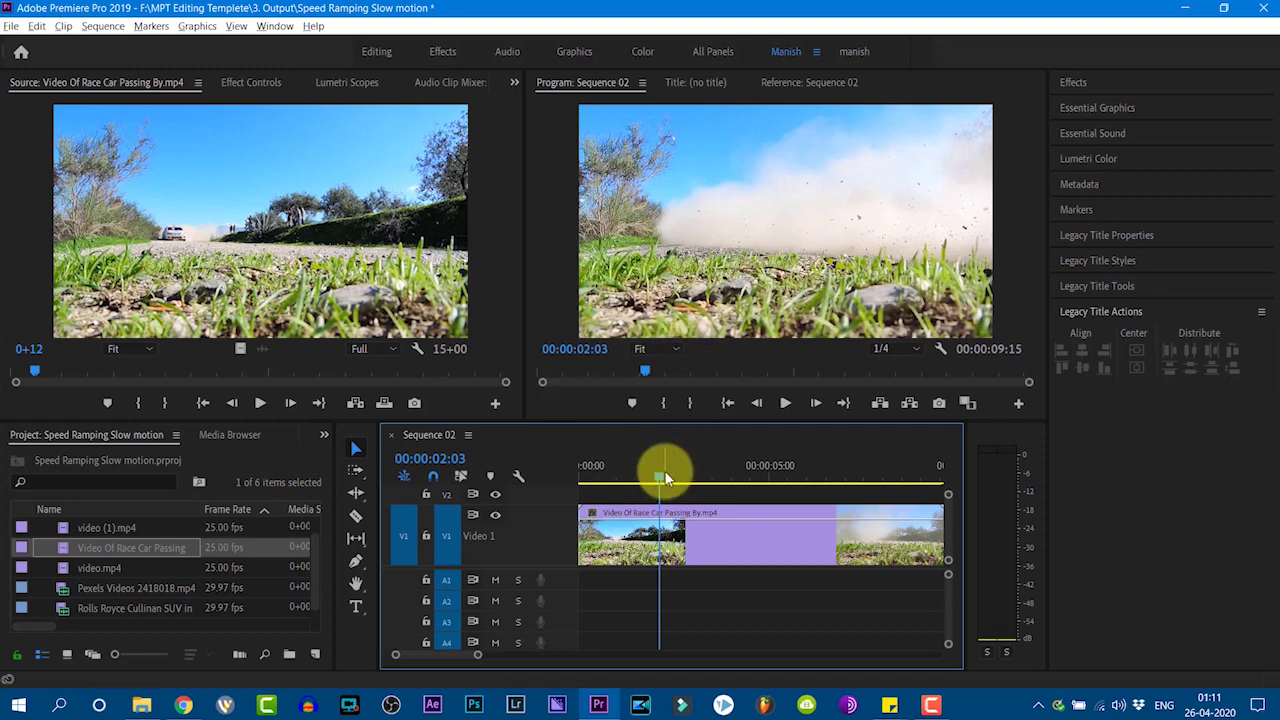
Preview the race car clip in the source monitor and scrub the sequence to find the car
drag(632, 490, 581, 492)
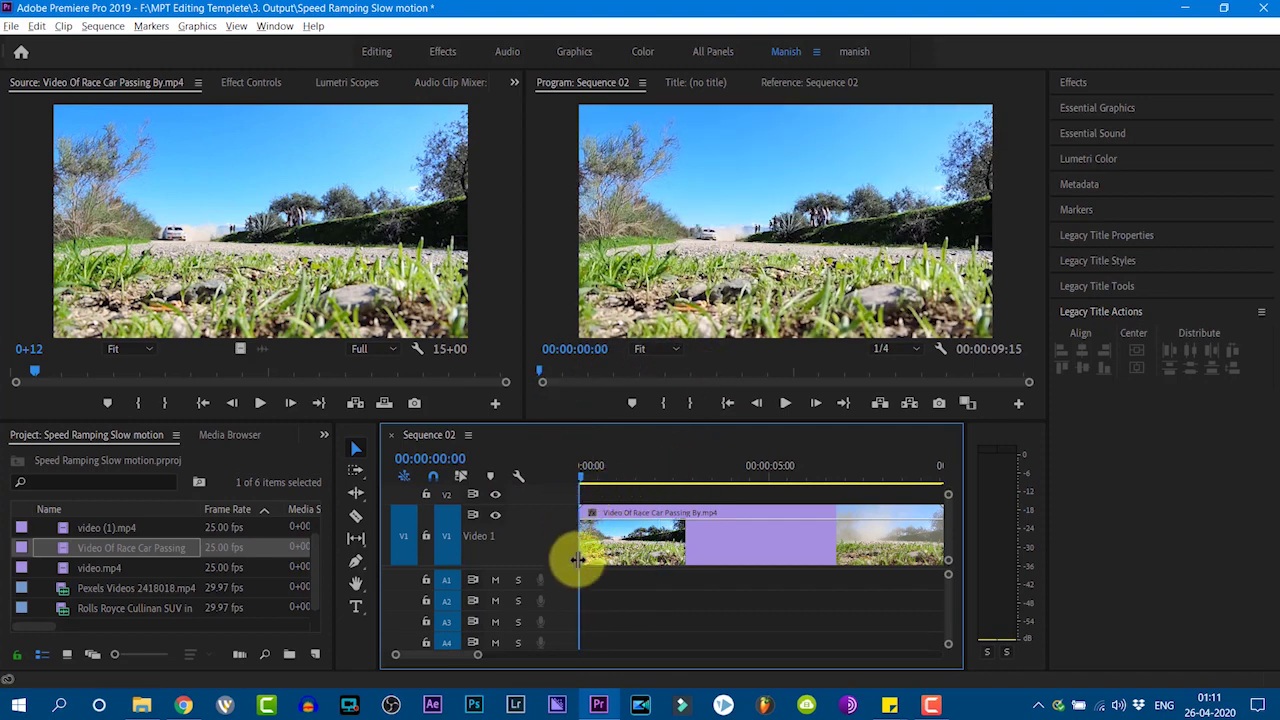
click(618, 548)
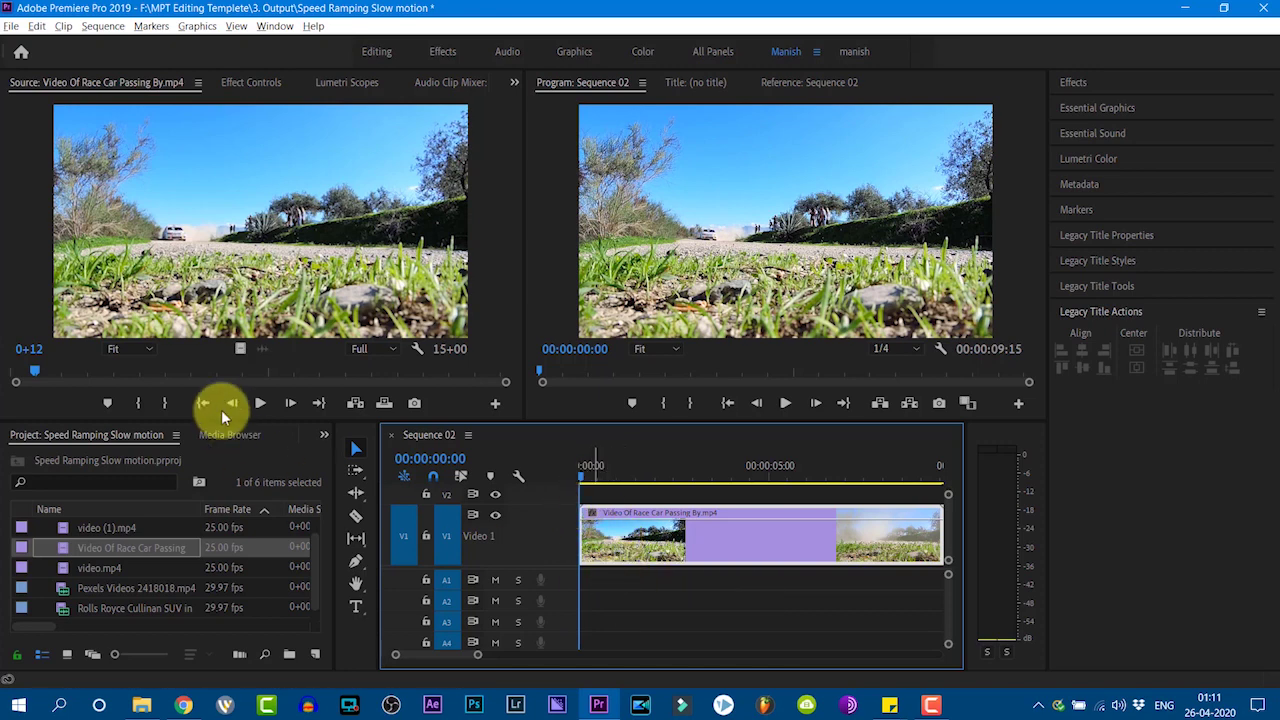
click(258, 403)
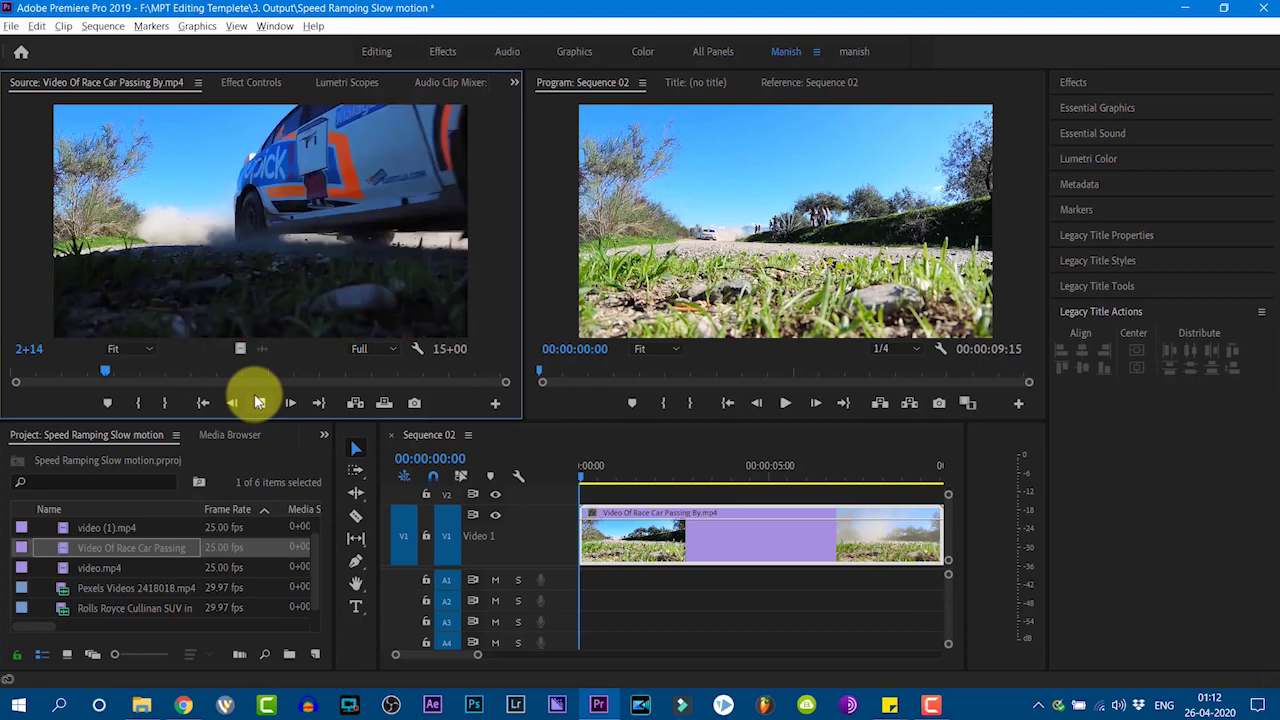
click(624, 543)
mouse_move(580, 475)
mouse_down()
mouse_move(651, 493)
mouse_move(641, 498)
mouse_up()
right_click(655, 547)
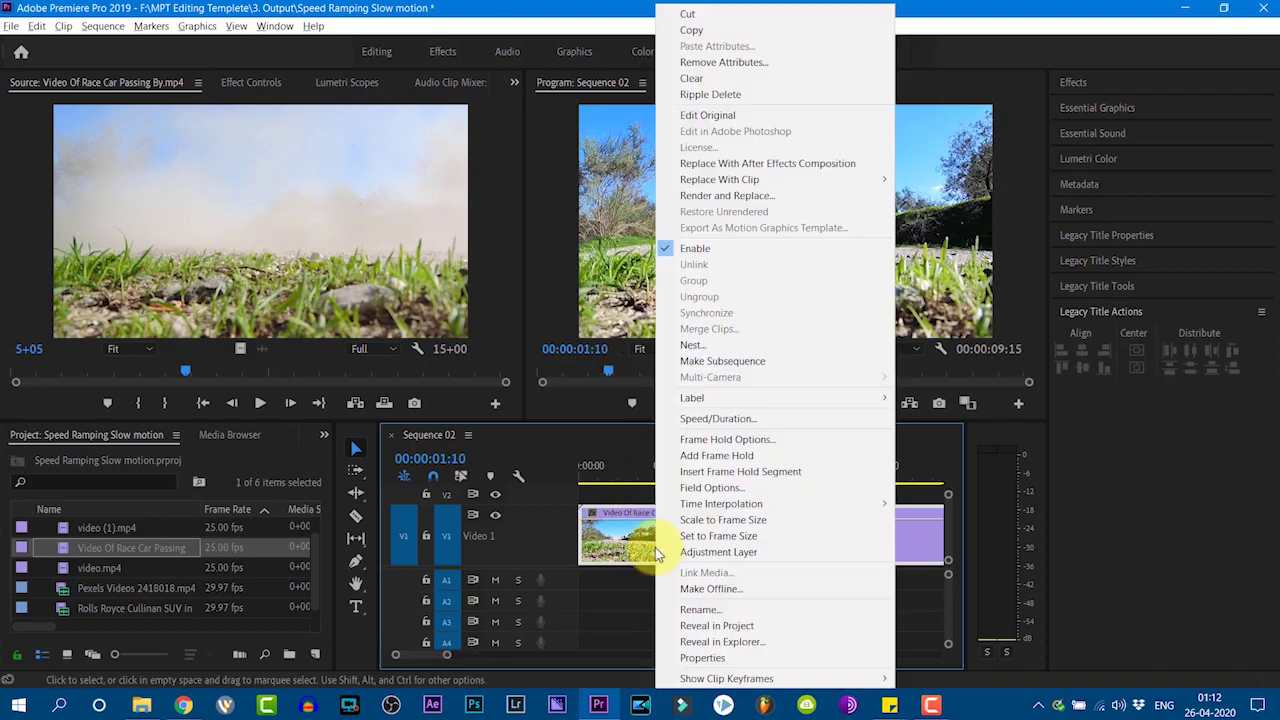
Show the race car clip's Time Remapping speed line and add keyframes at 00:00:01:10 and 00:00:01:12
mouse_move(763, 681)
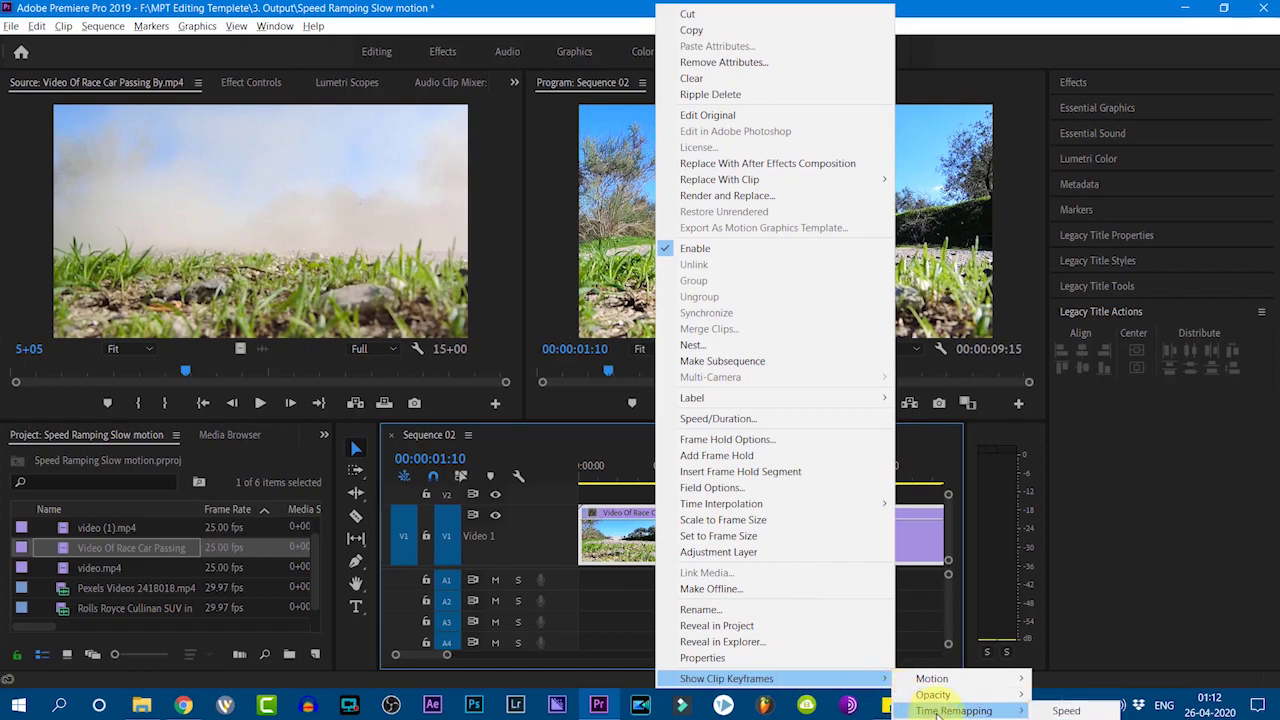
click(1066, 711)
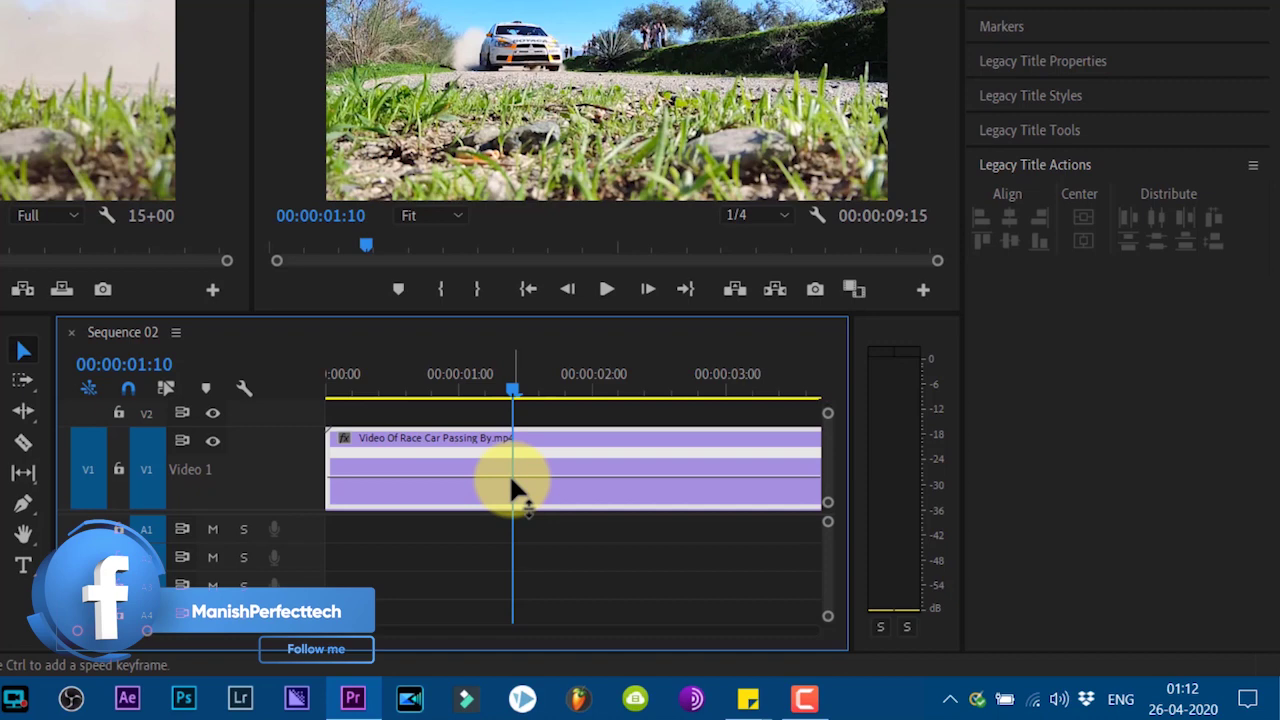
mouse_move(511, 482)
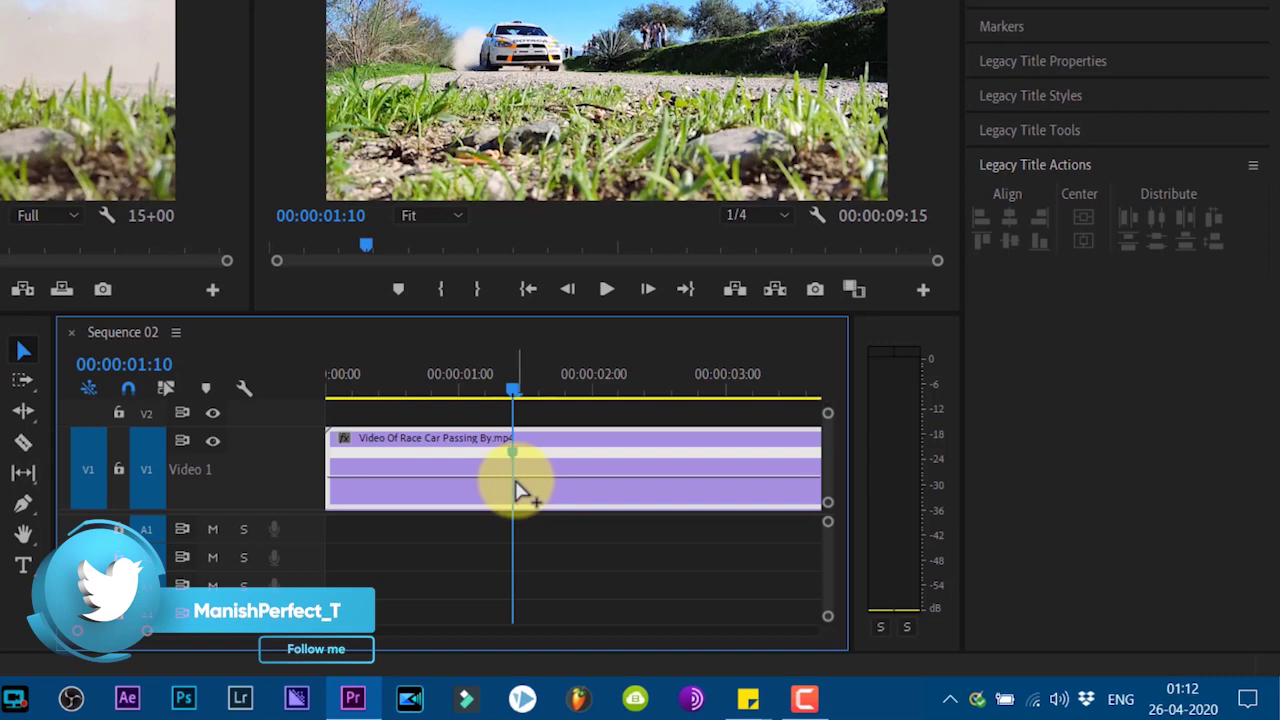
click(516, 482)
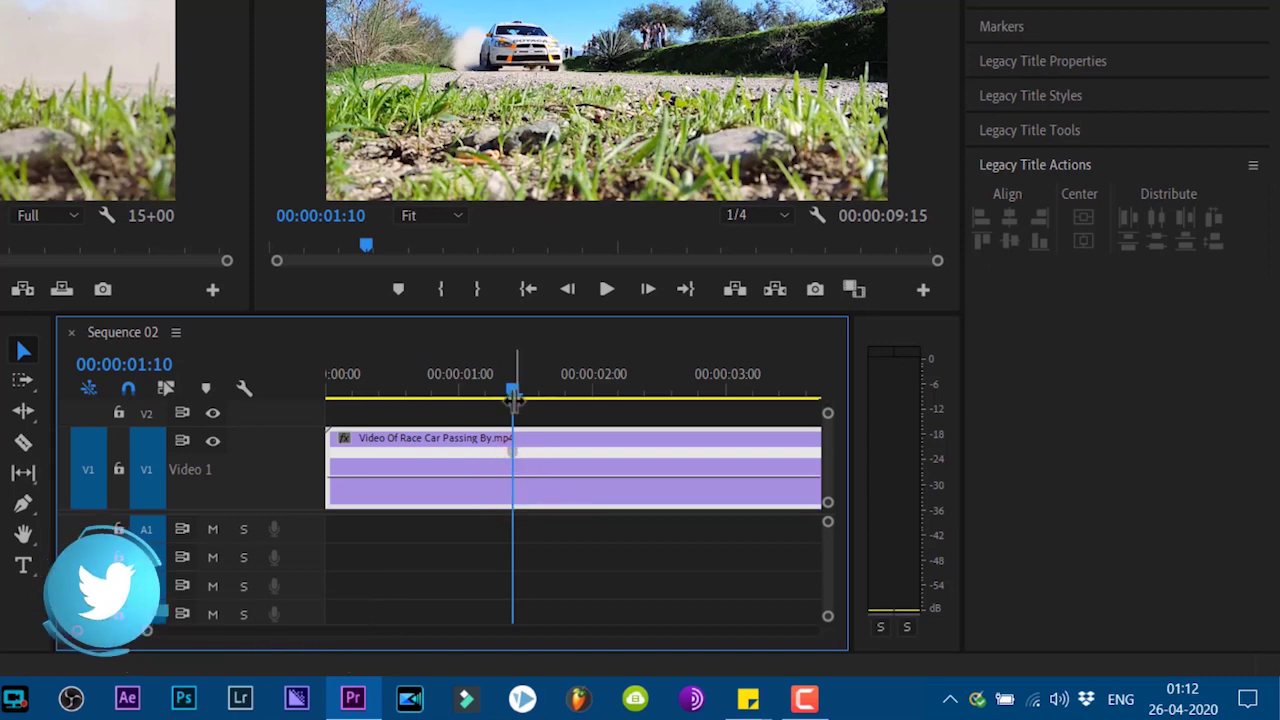
drag(512, 396, 550, 405)
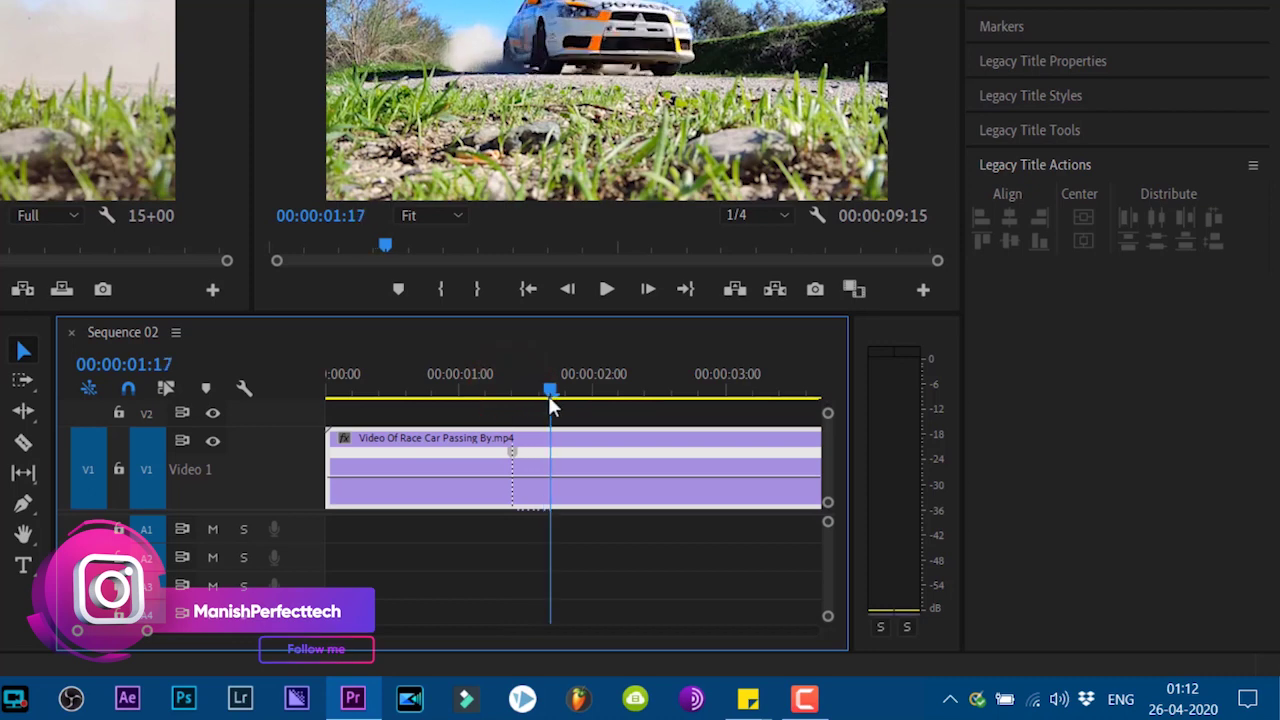
drag(550, 400, 522, 418)
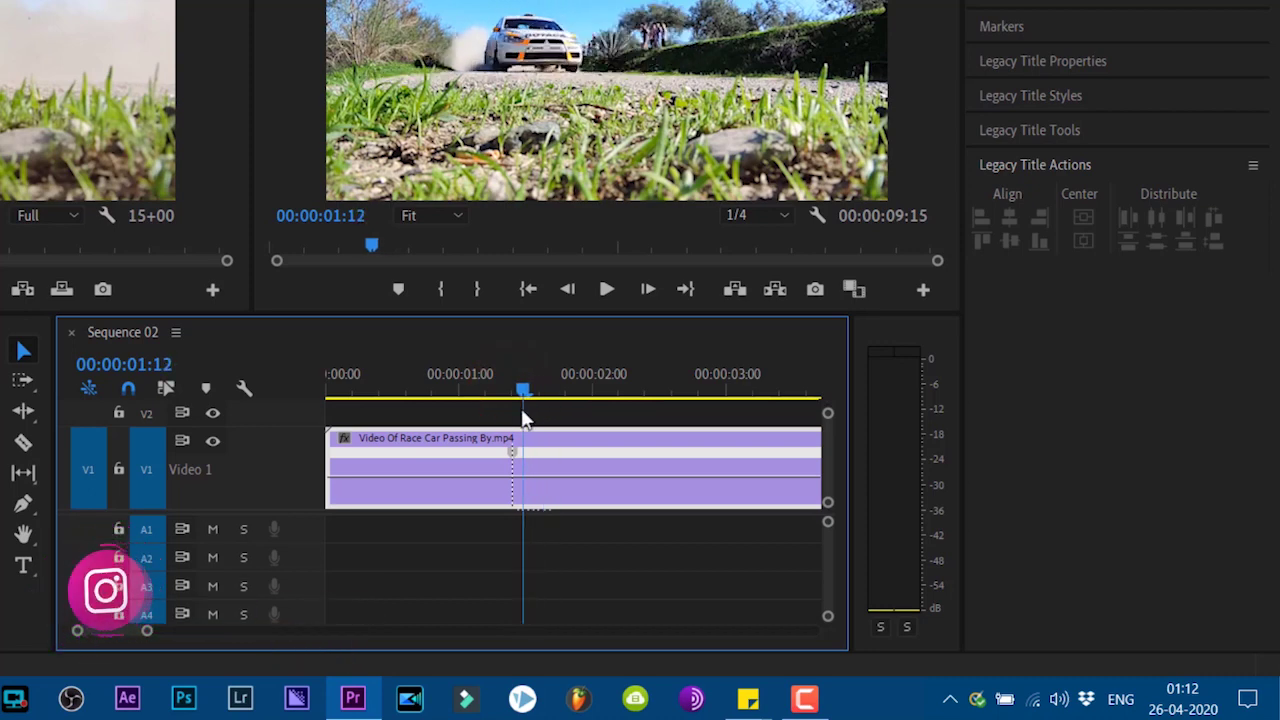
ctrl+click(527, 484)
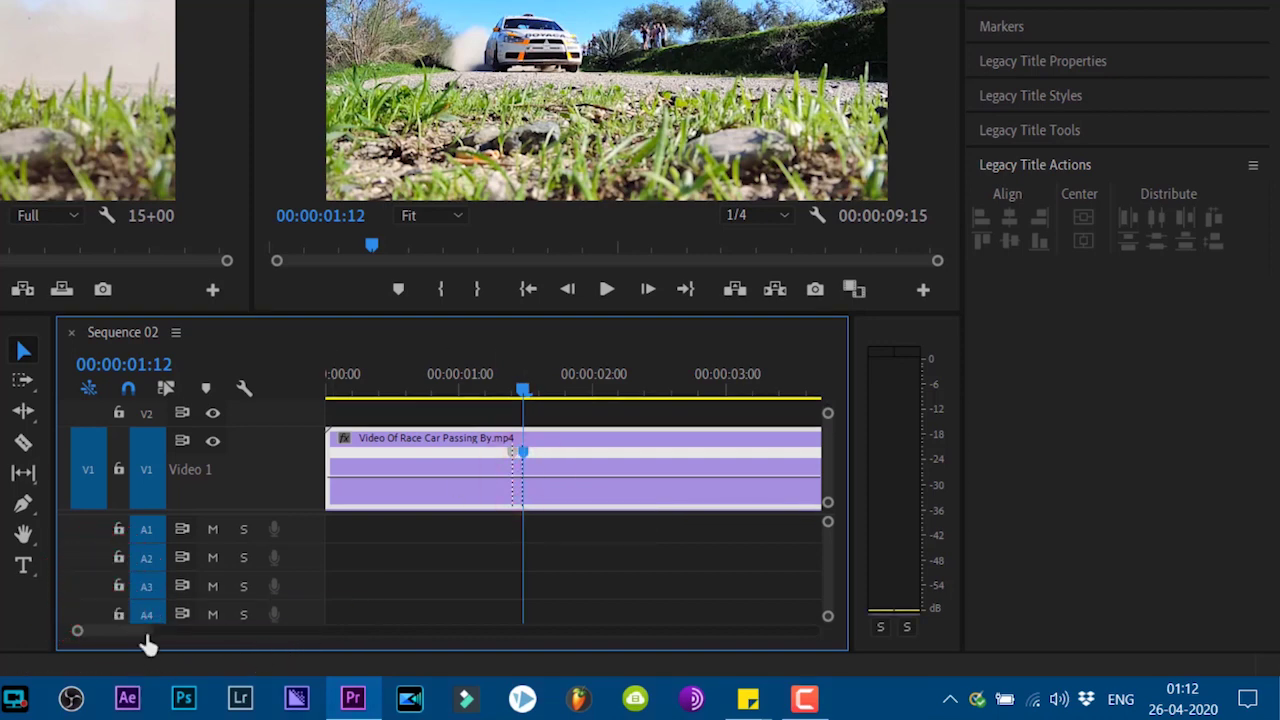
Split both speed keyframes into gradual ramps and drag the band between them down to 42%
drag(147, 640, 105, 651)
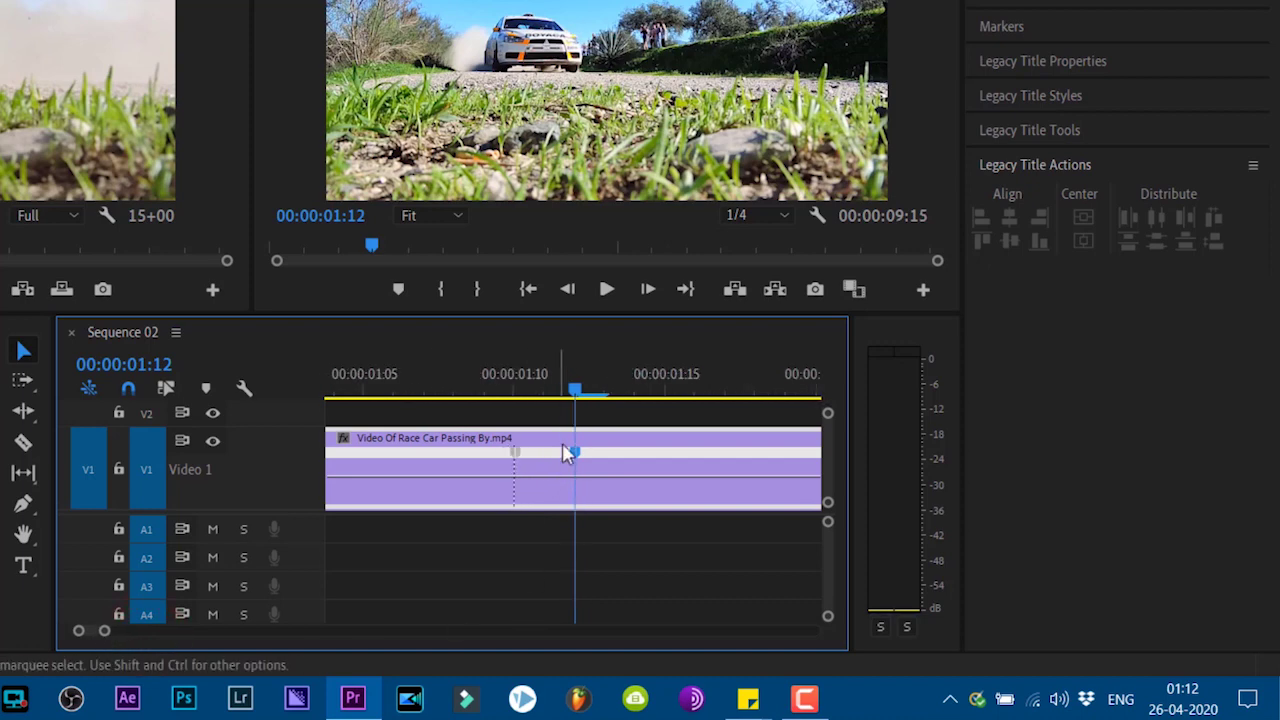
drag(576, 386, 544, 388)
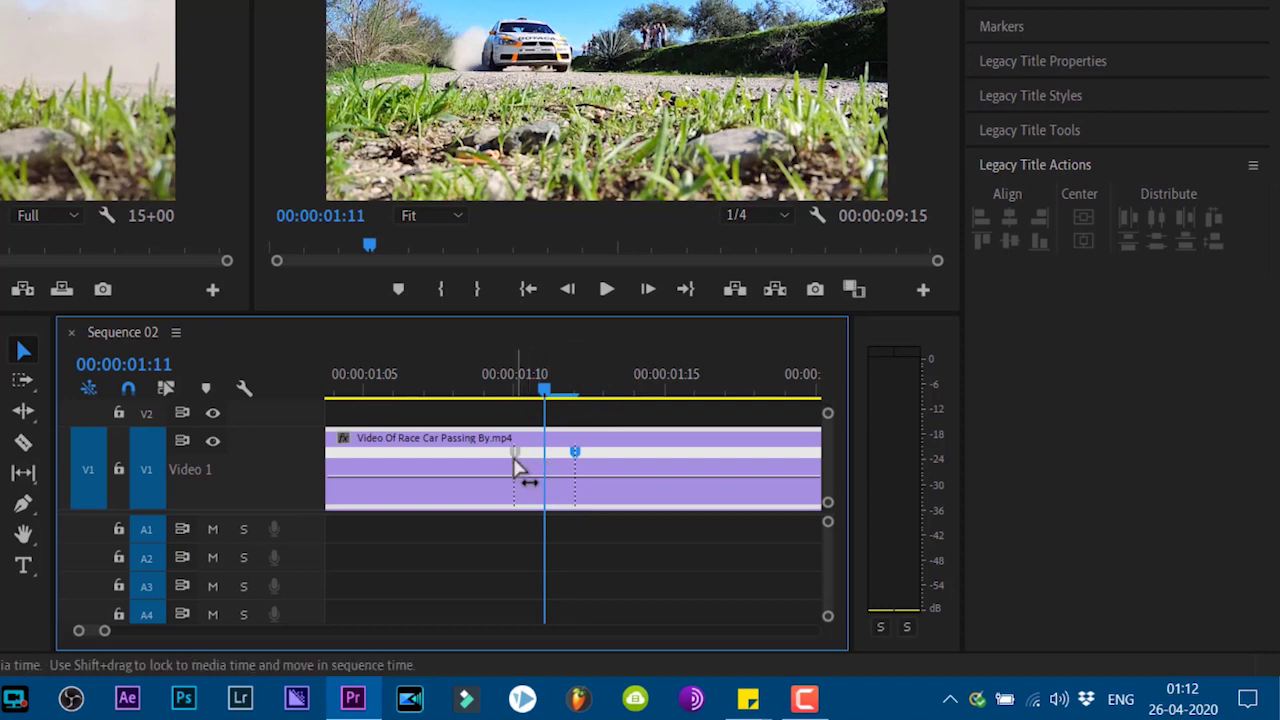
drag(514, 452, 487, 452)
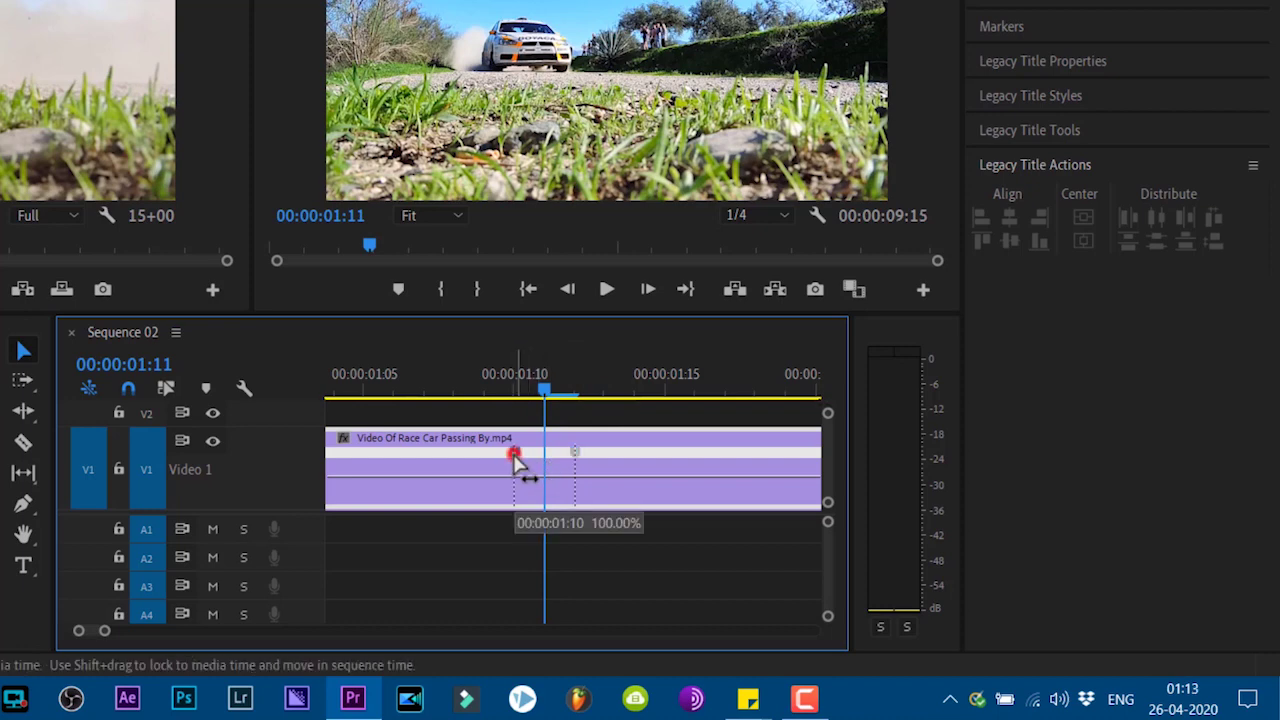
click(487, 452)
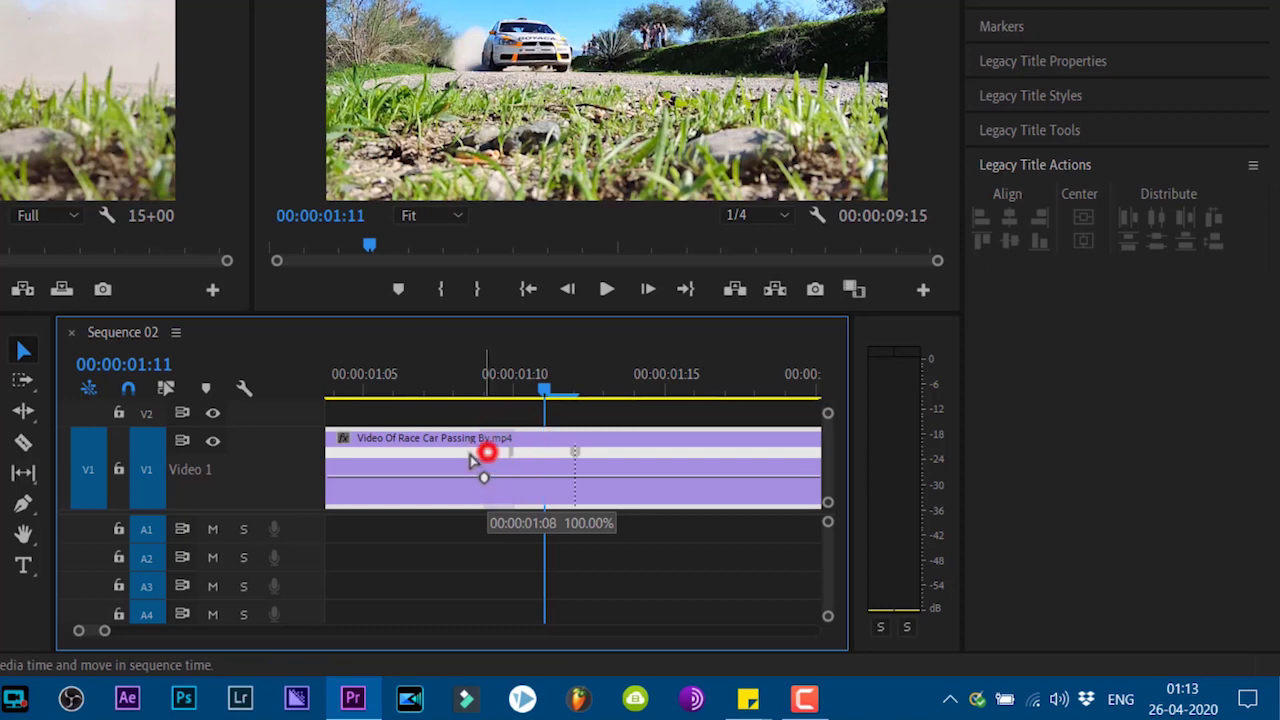
click(580, 452)
drag(580, 452, 600, 452)
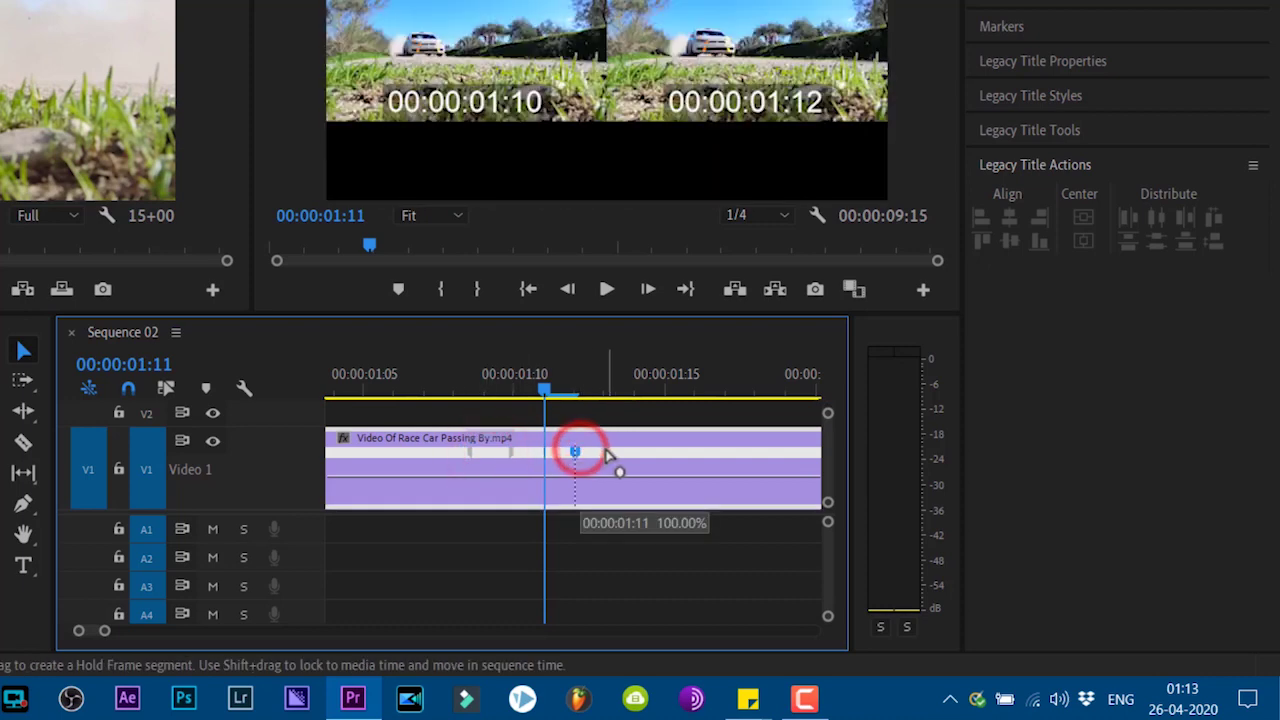
click(574, 451)
click(552, 488)
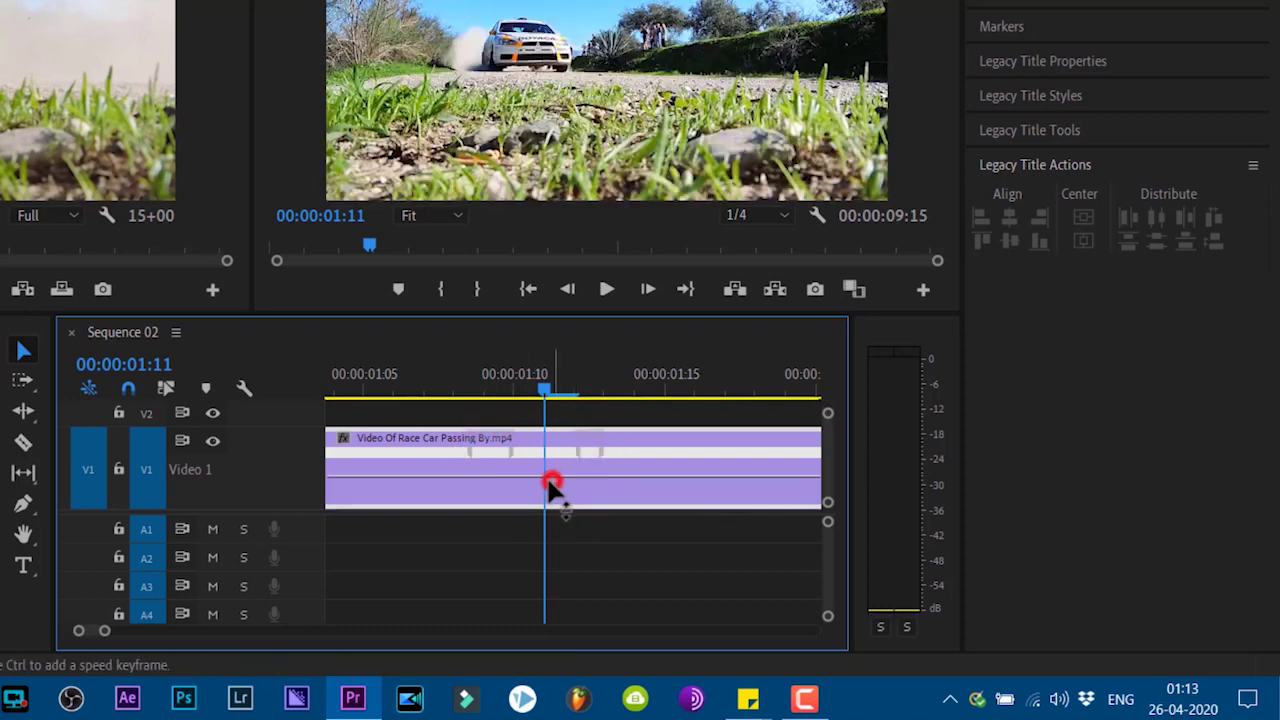
mouse_move(530, 485)
mouse_down()
mouse_move(545, 505)
mouse_move(500, 488)
mouse_up()
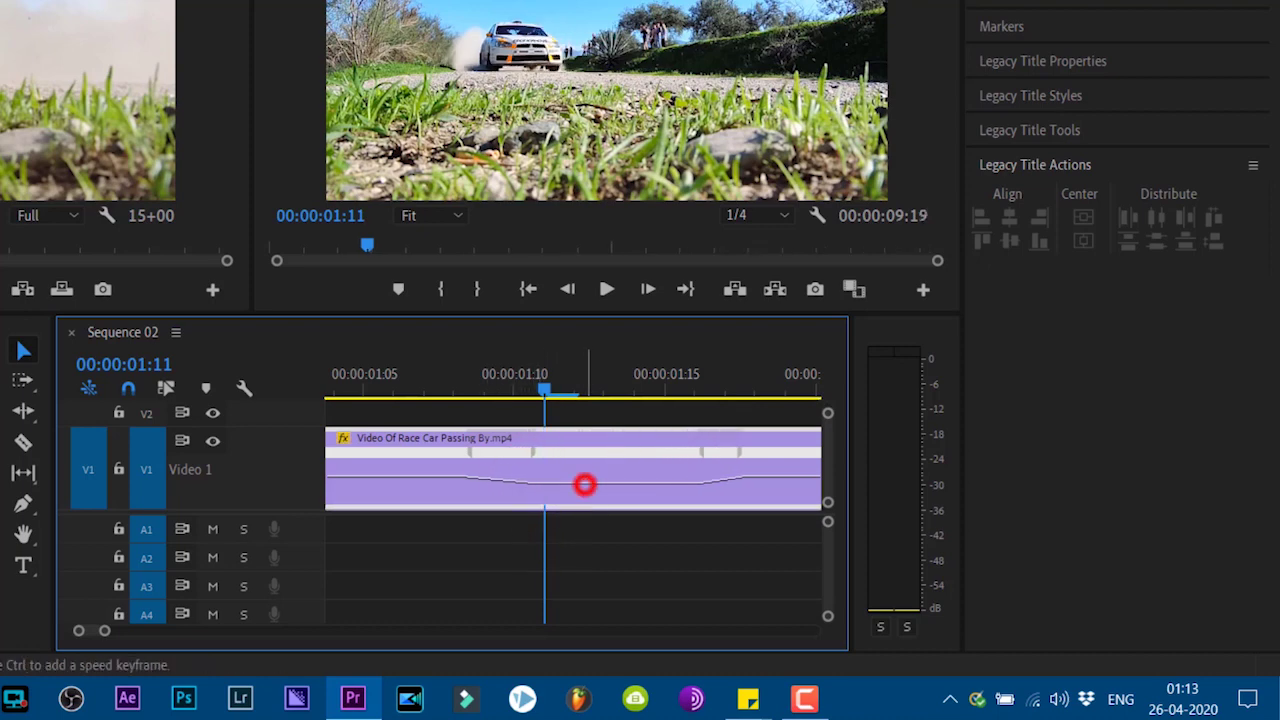
drag(585, 485, 587, 543)
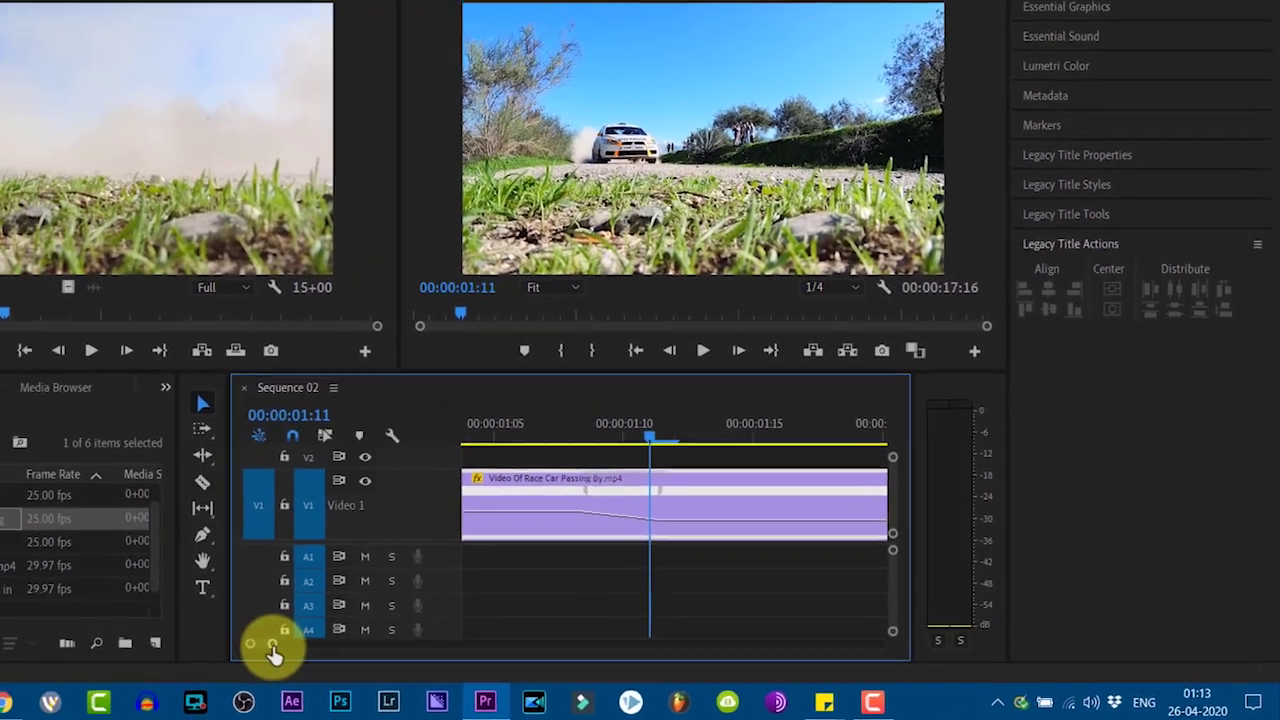
Zoom out and play Sequence 02 from the start to preview the race car slowdown
drag(273, 652, 494, 673)
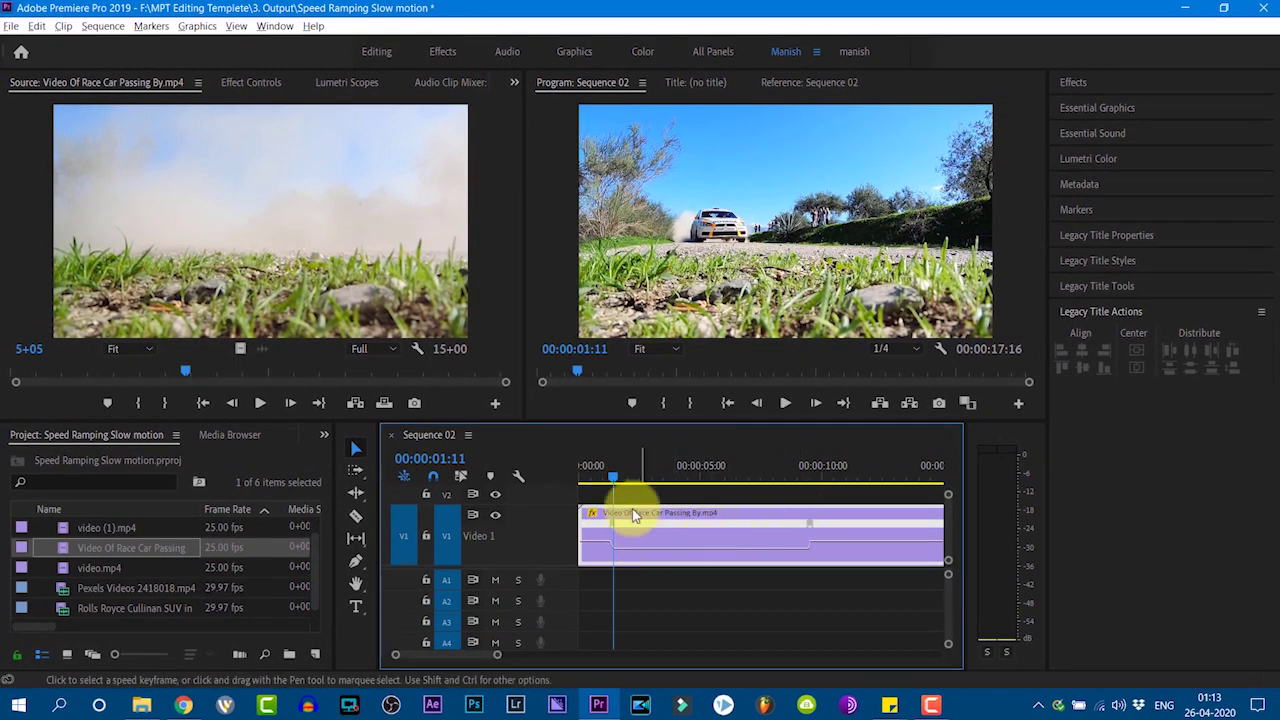
drag(614, 477, 580, 488)
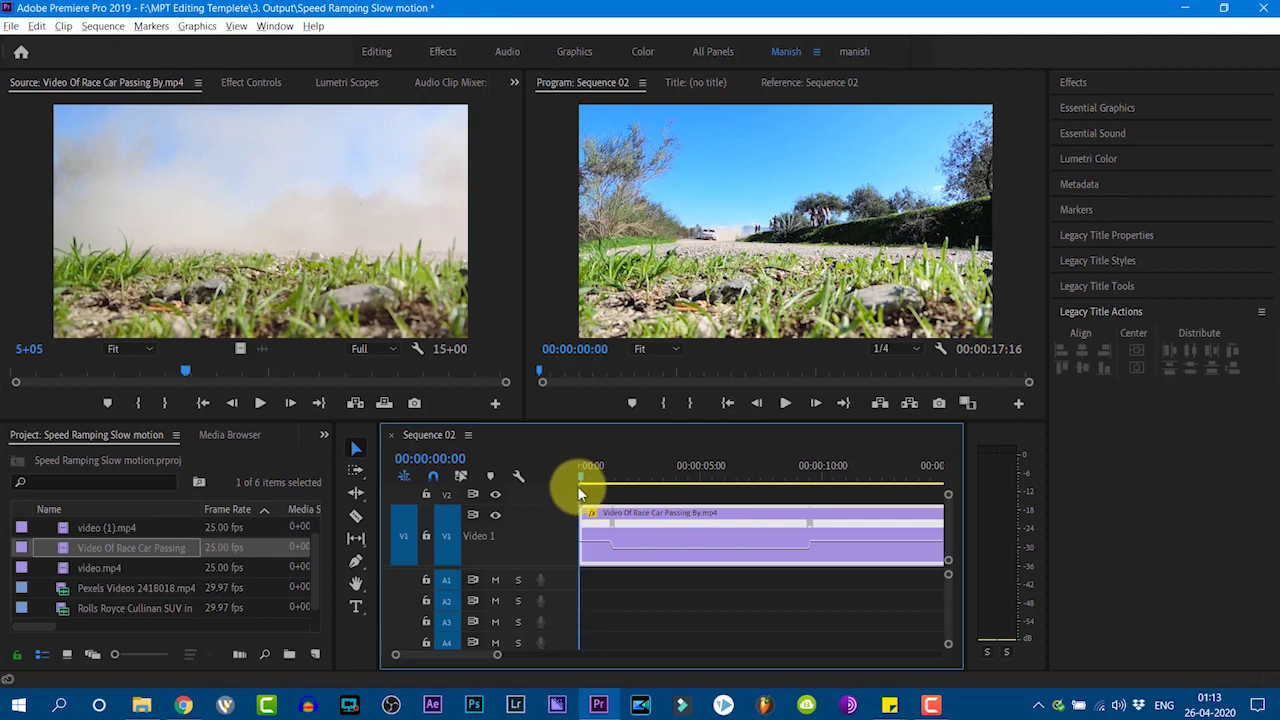
key(space)
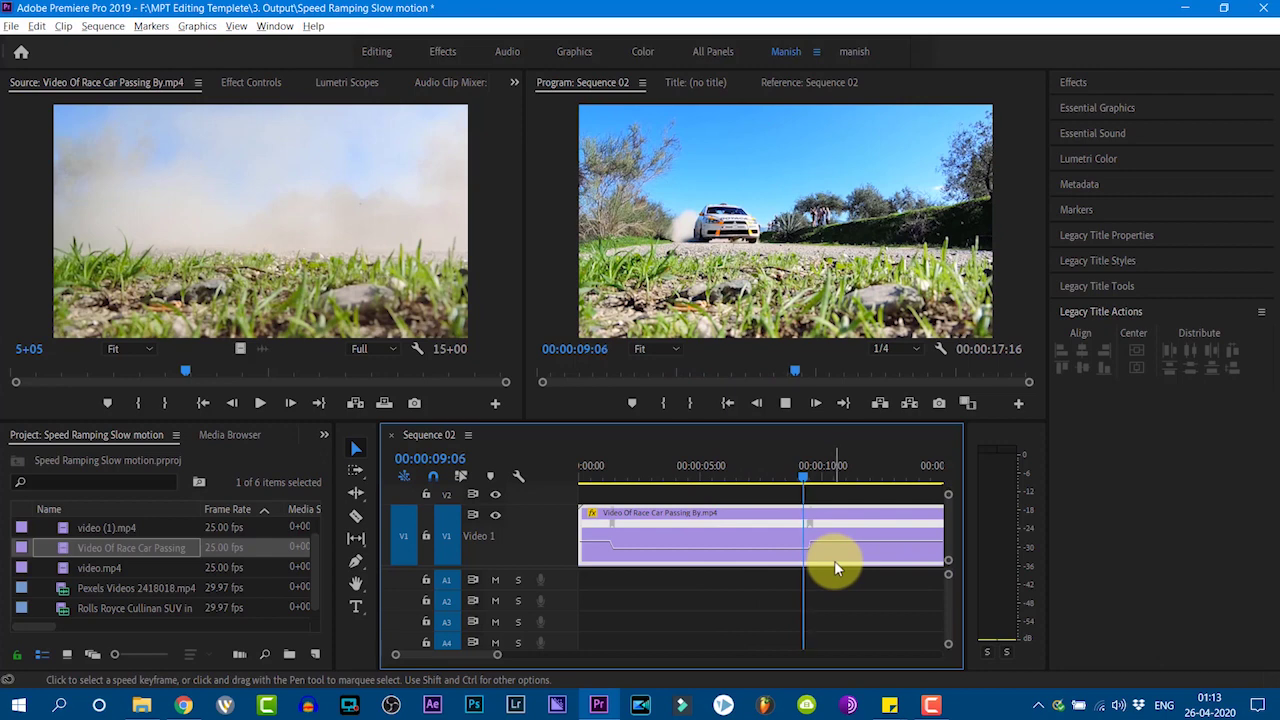
key(space)
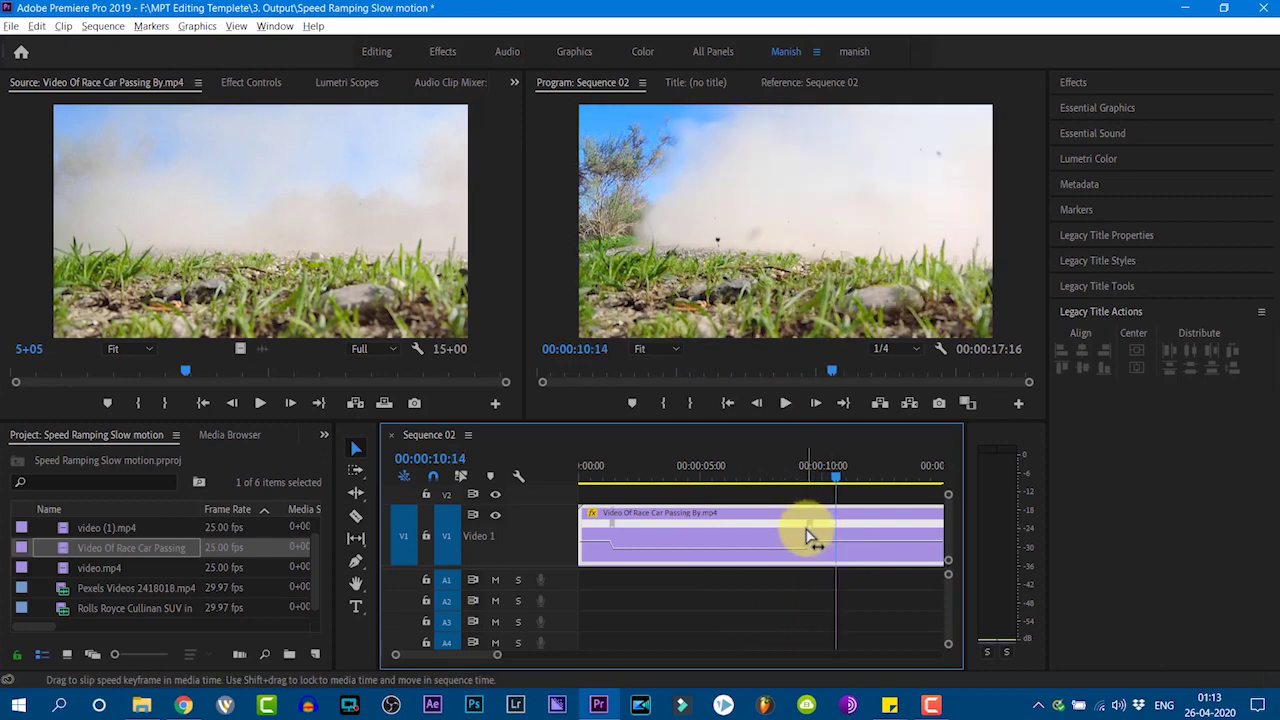
Adjust the race car clip's speed keyframe and replay the sequence to check the ramp
drag(810, 530, 785, 532)
key(space)
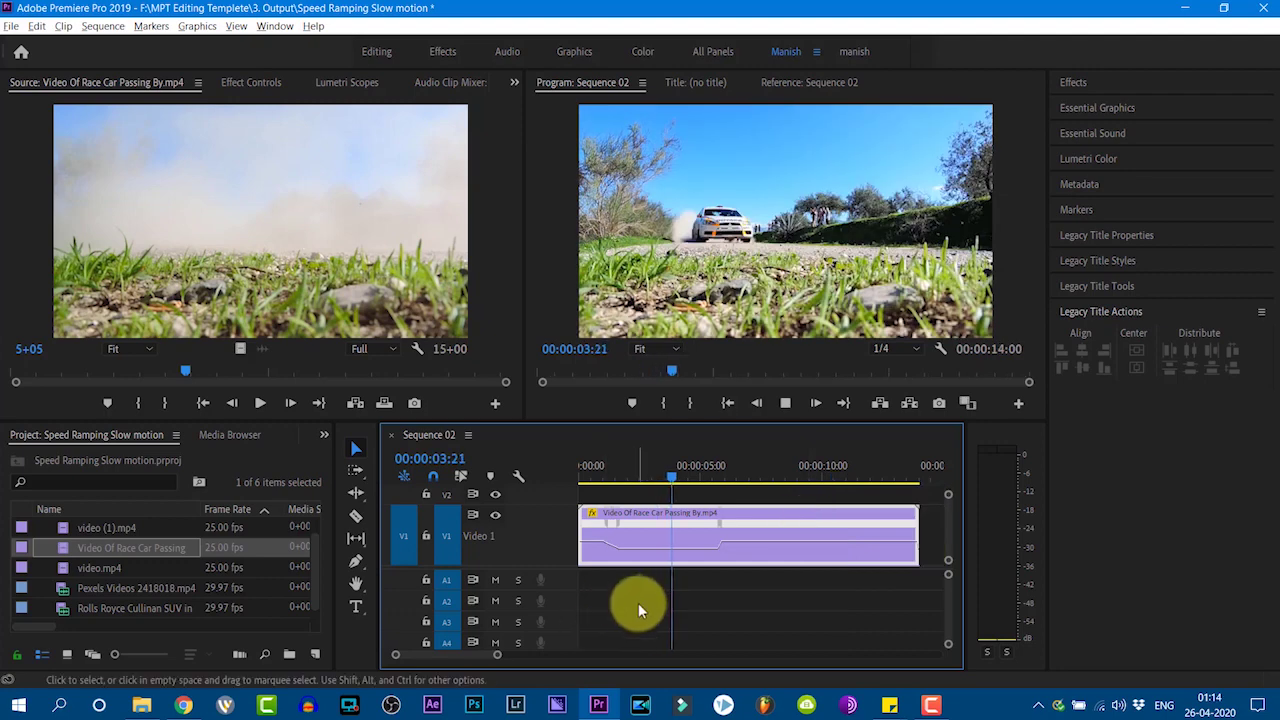
key(space)
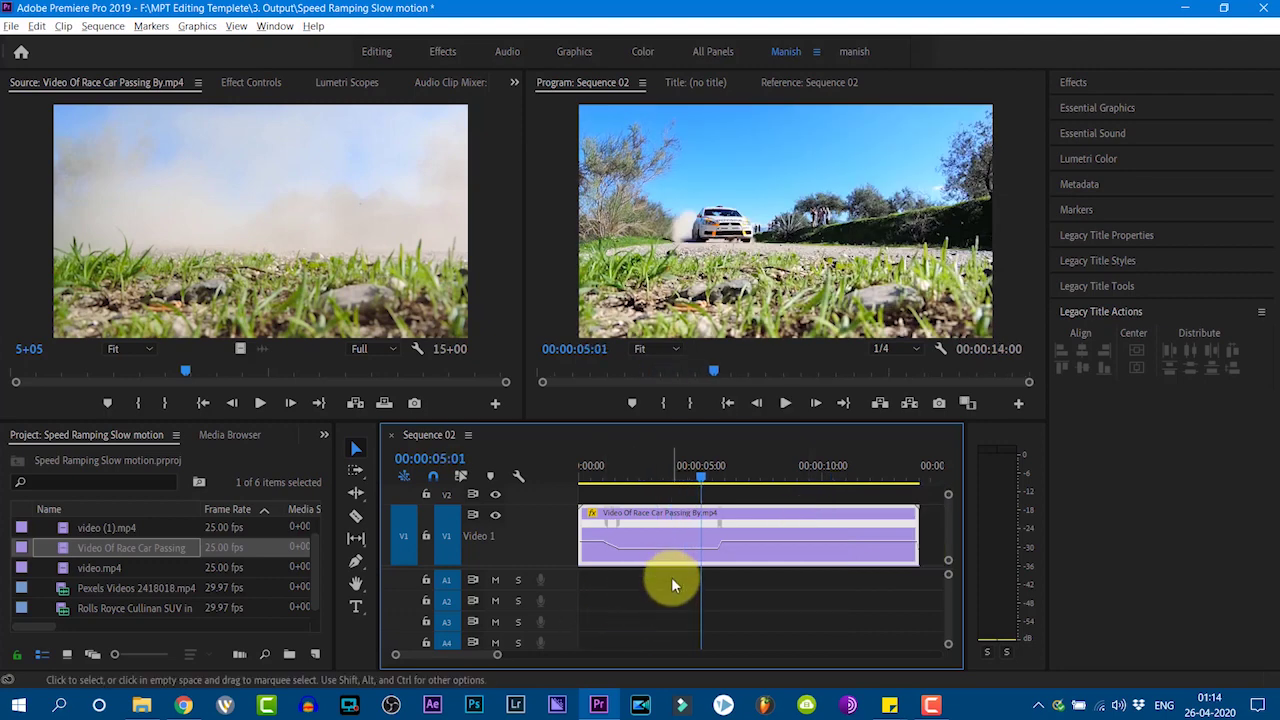
key(space)
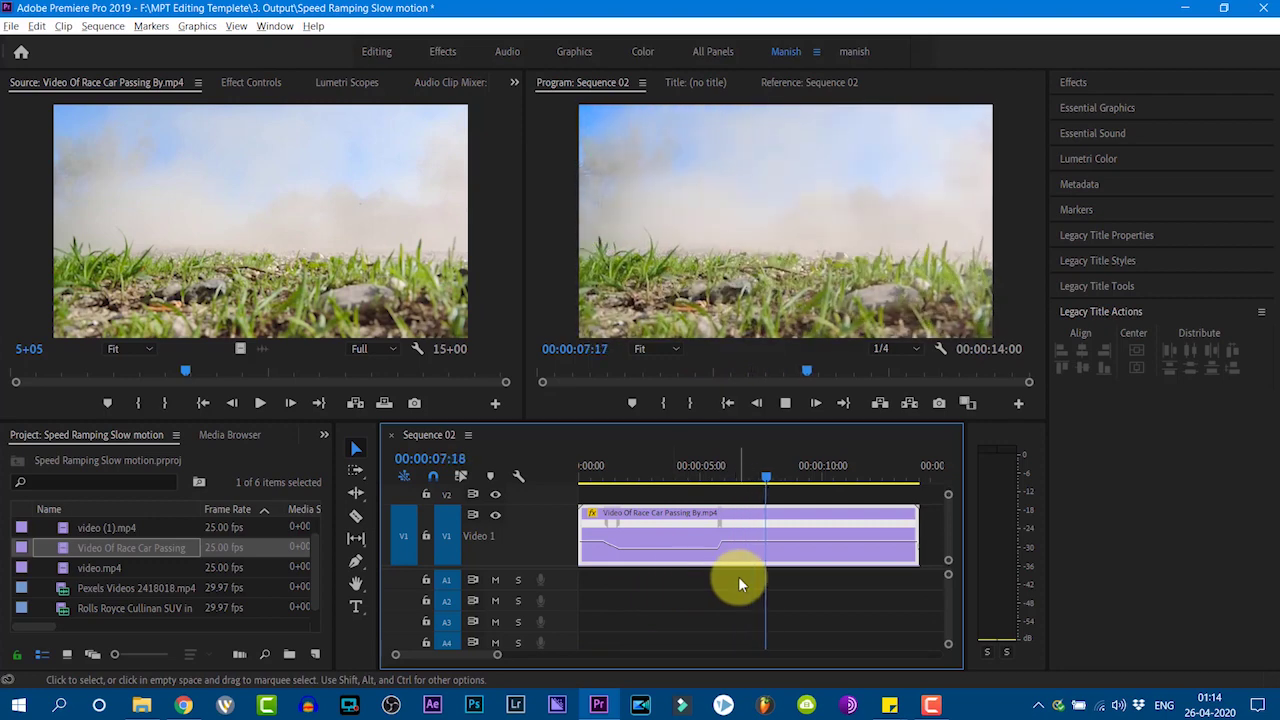
key(space)
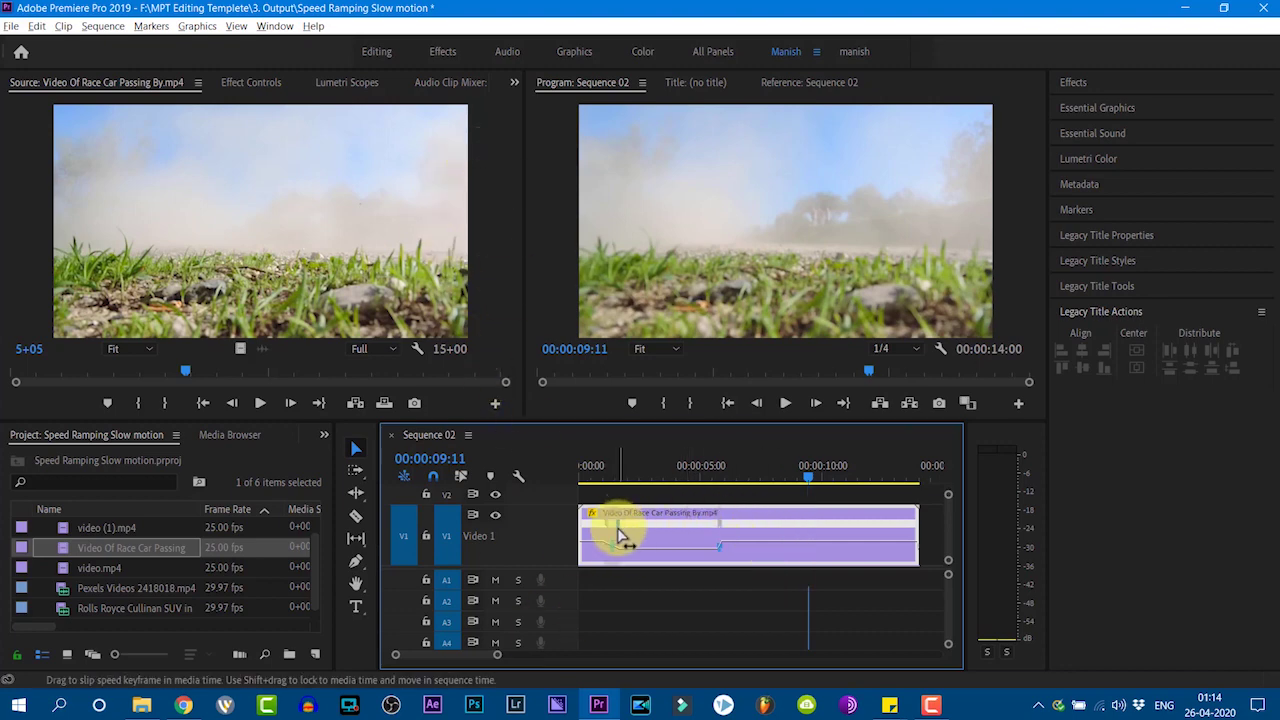
Replace the race car clip on V1 with video.mp4, keeping the existing sequence settings
key(Delete)
double_click(97, 567)
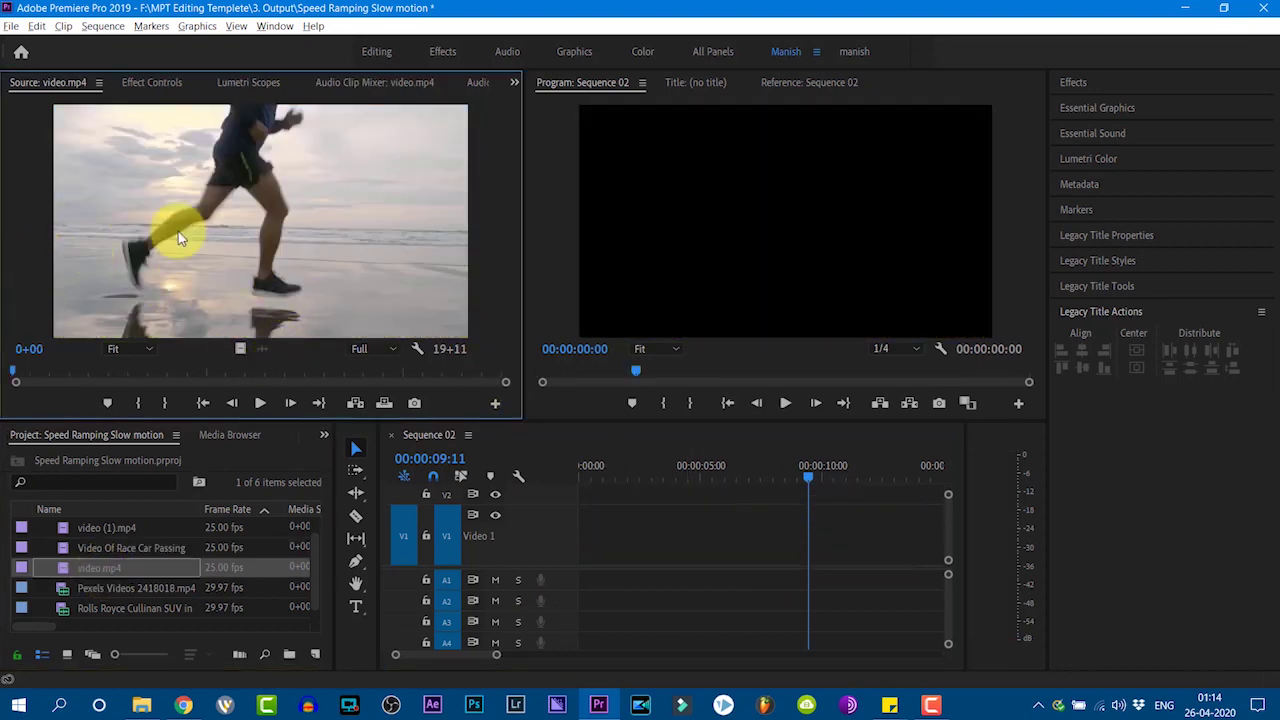
drag(181, 179, 580, 550)
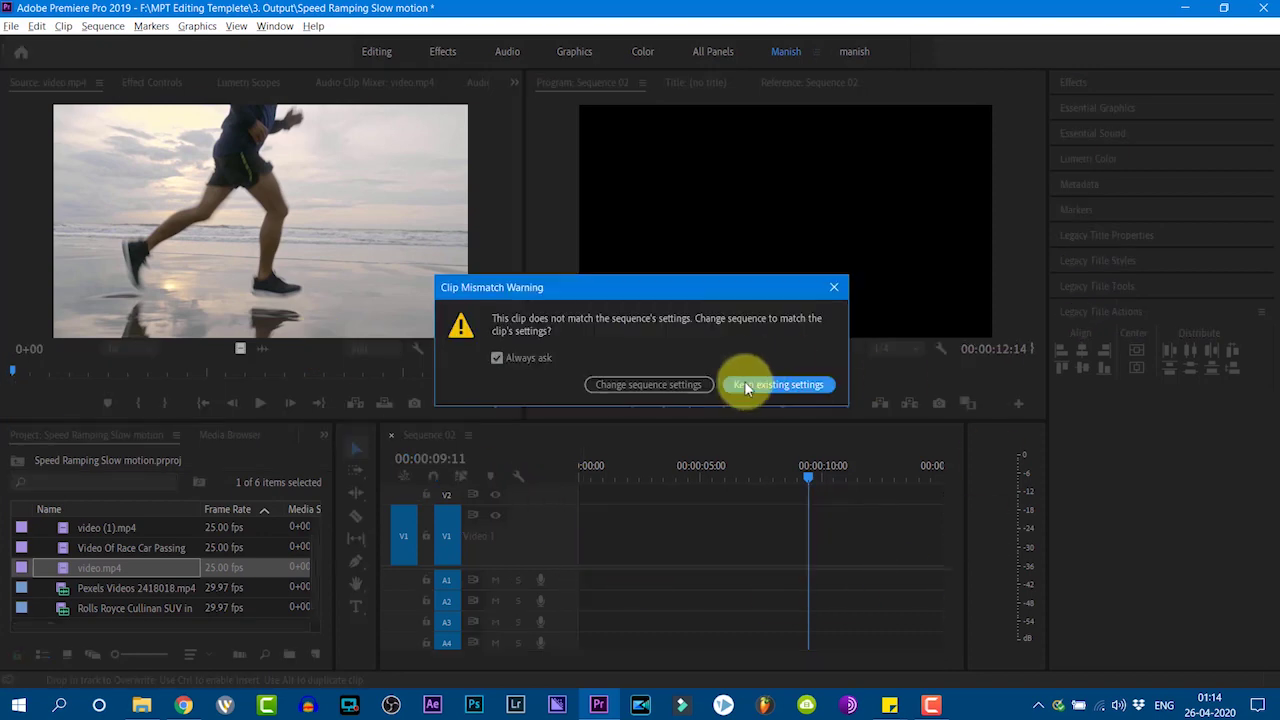
click(679, 385)
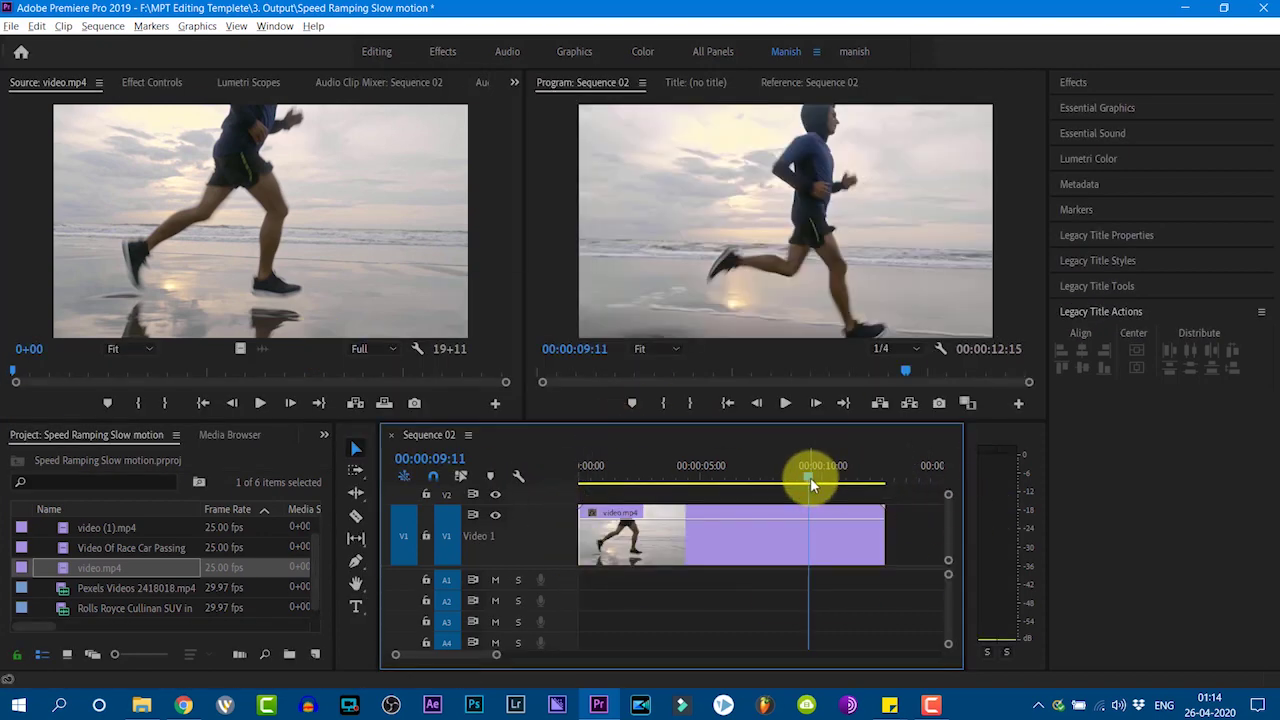
click(625, 477)
drag(612, 515, 597, 520)
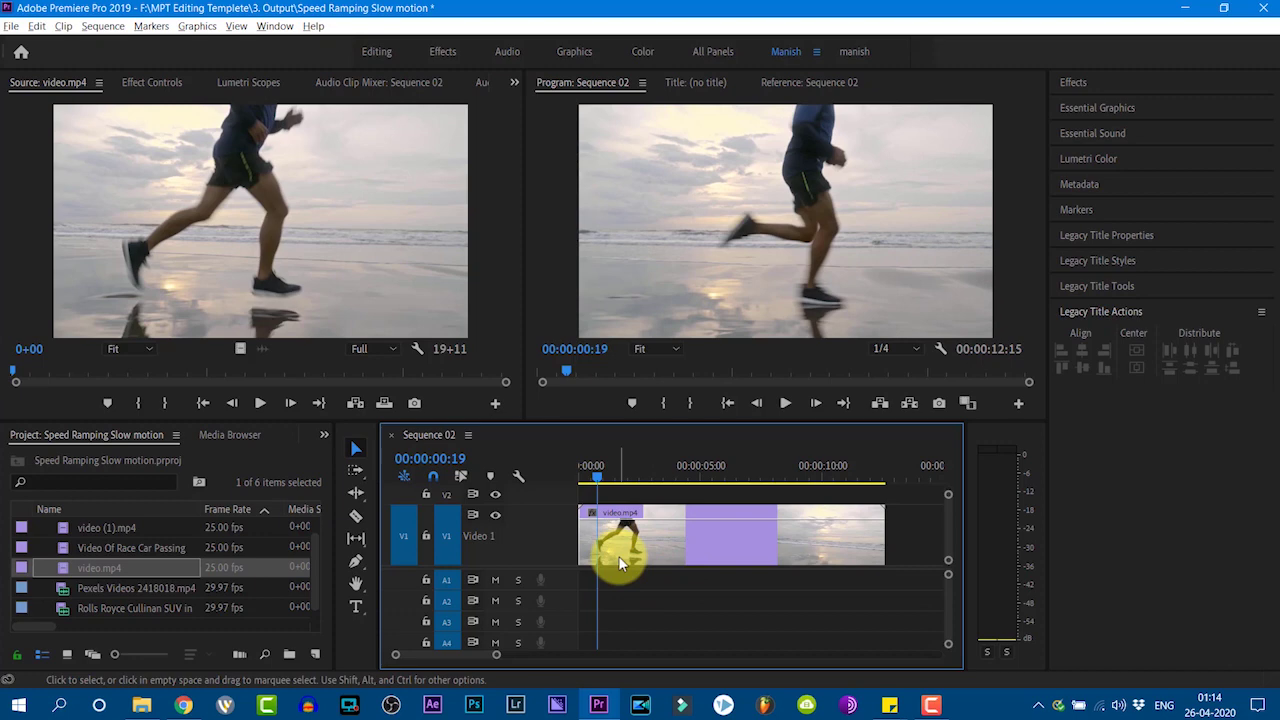
Set the runner clip's speed to 300% and view the original footage
right_click(620, 563)
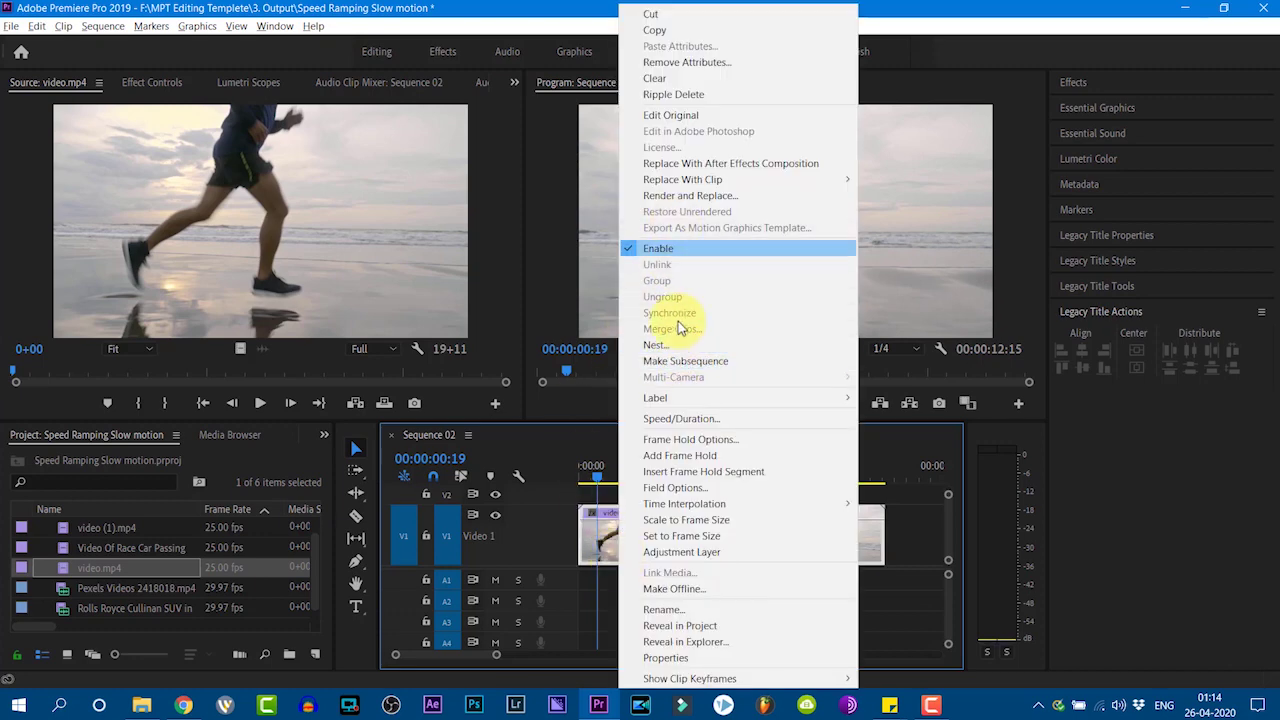
click(682, 419)
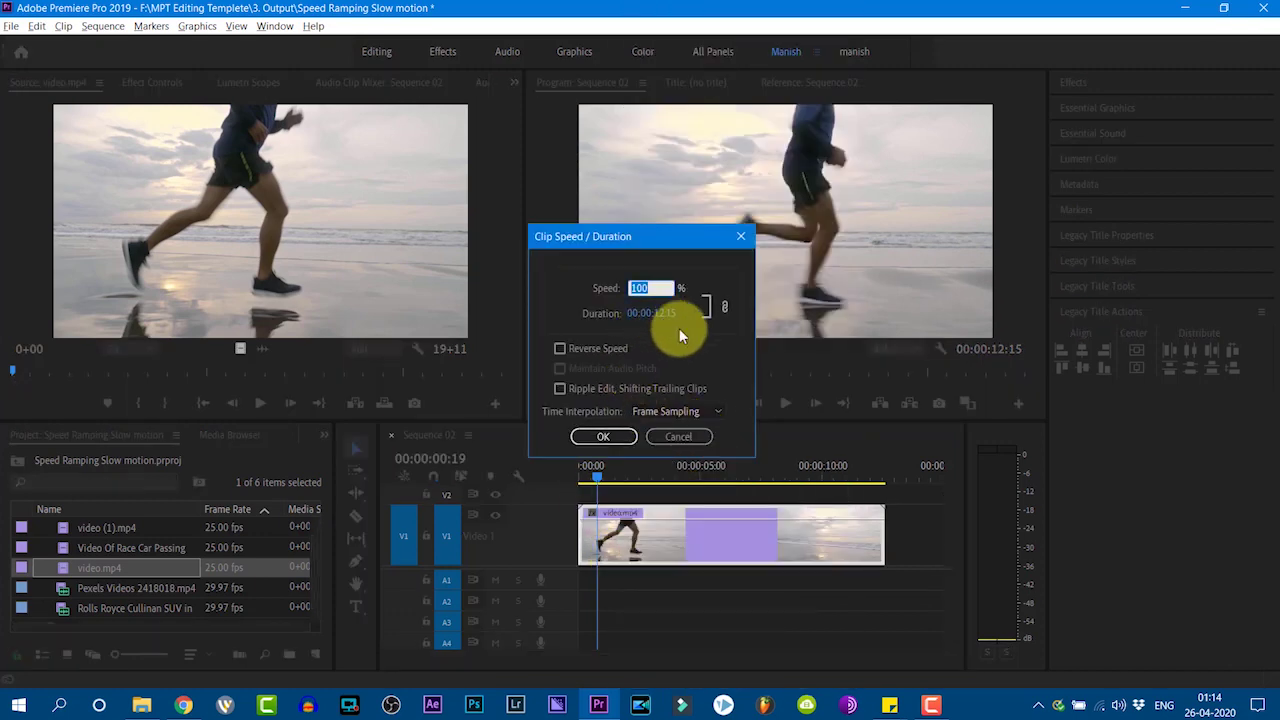
text(300)
key(Return)
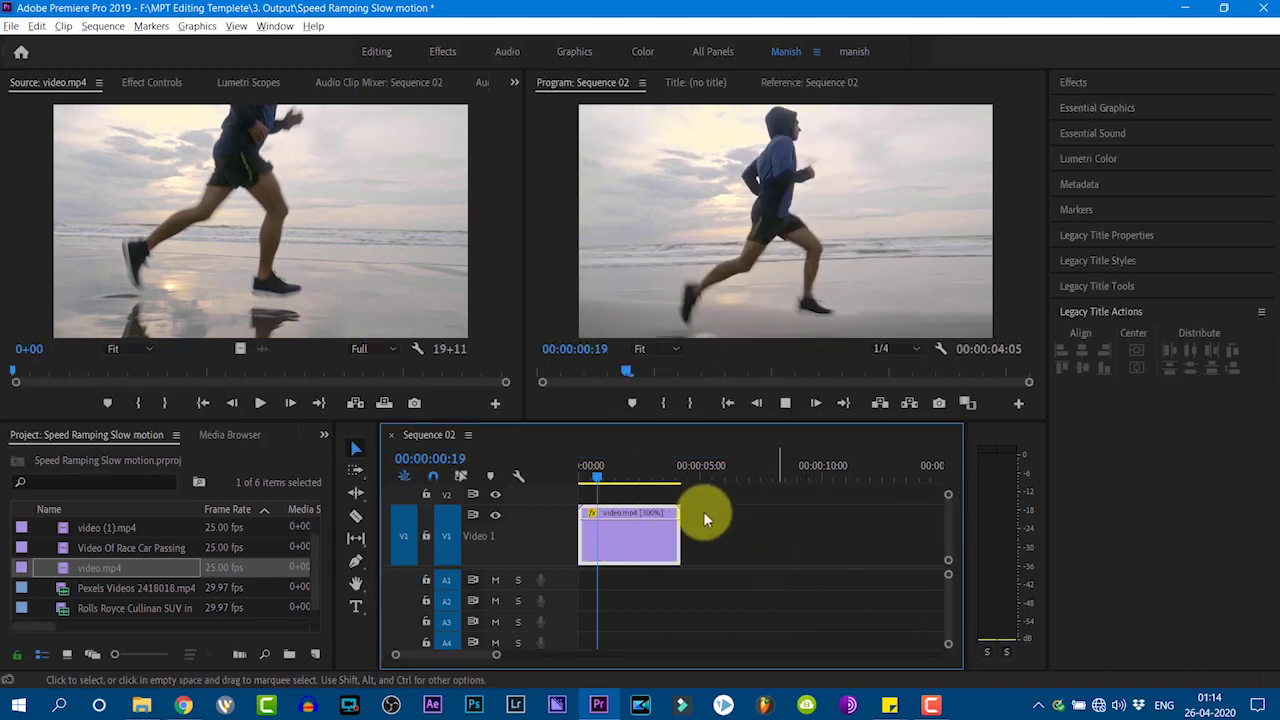
click(259, 402)
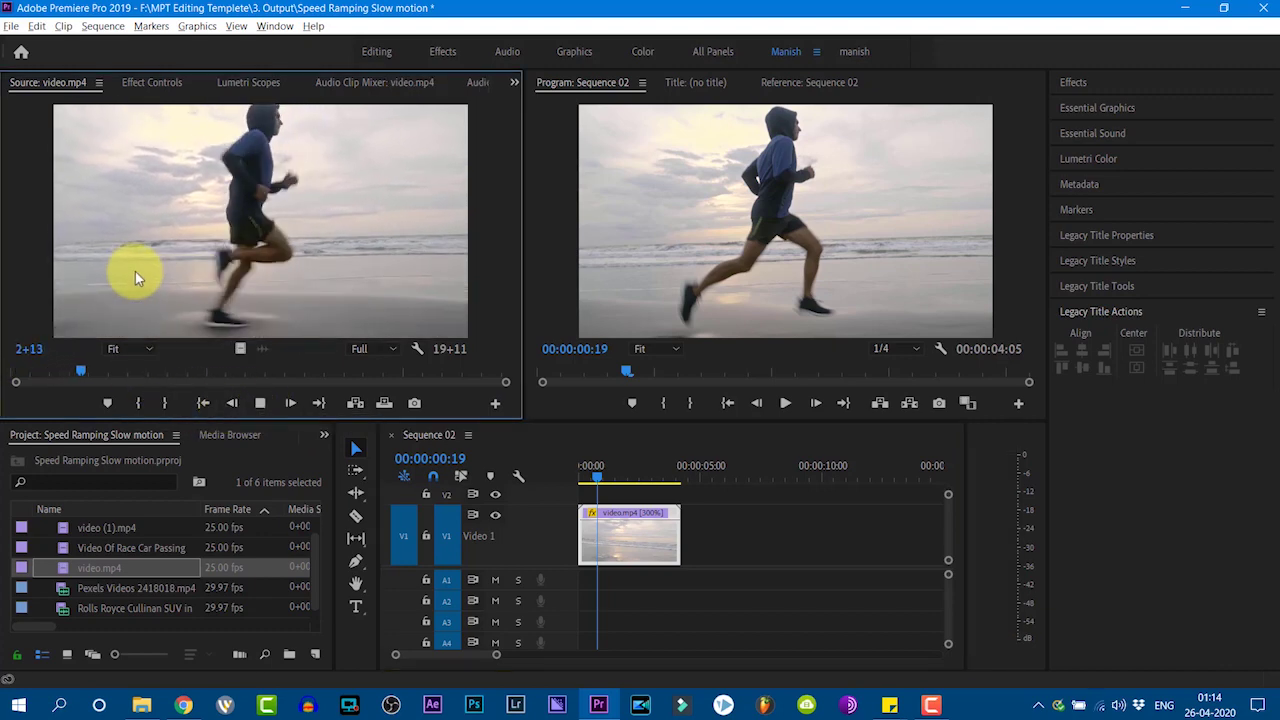
Play the 300% runner clip from the start to preview the speed-up
right_click(619, 550)
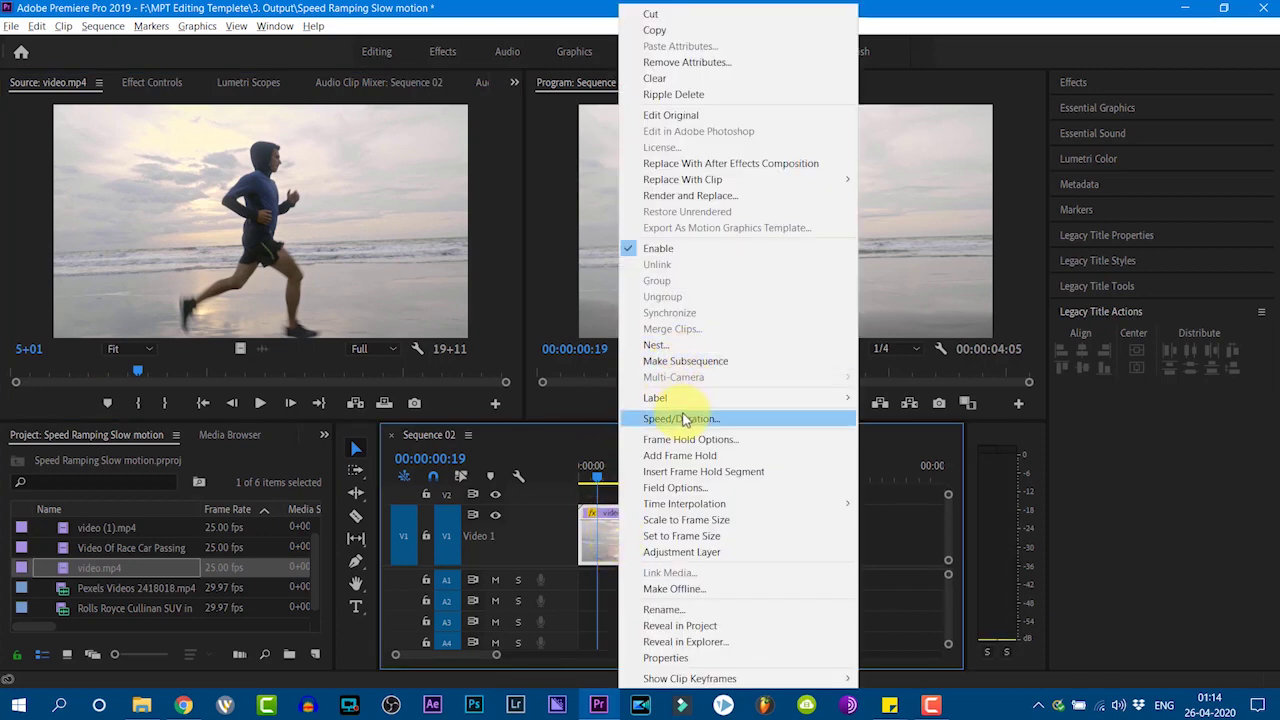
click(680, 418)
click(601, 437)
click(765, 389)
key(Home)
key(space)
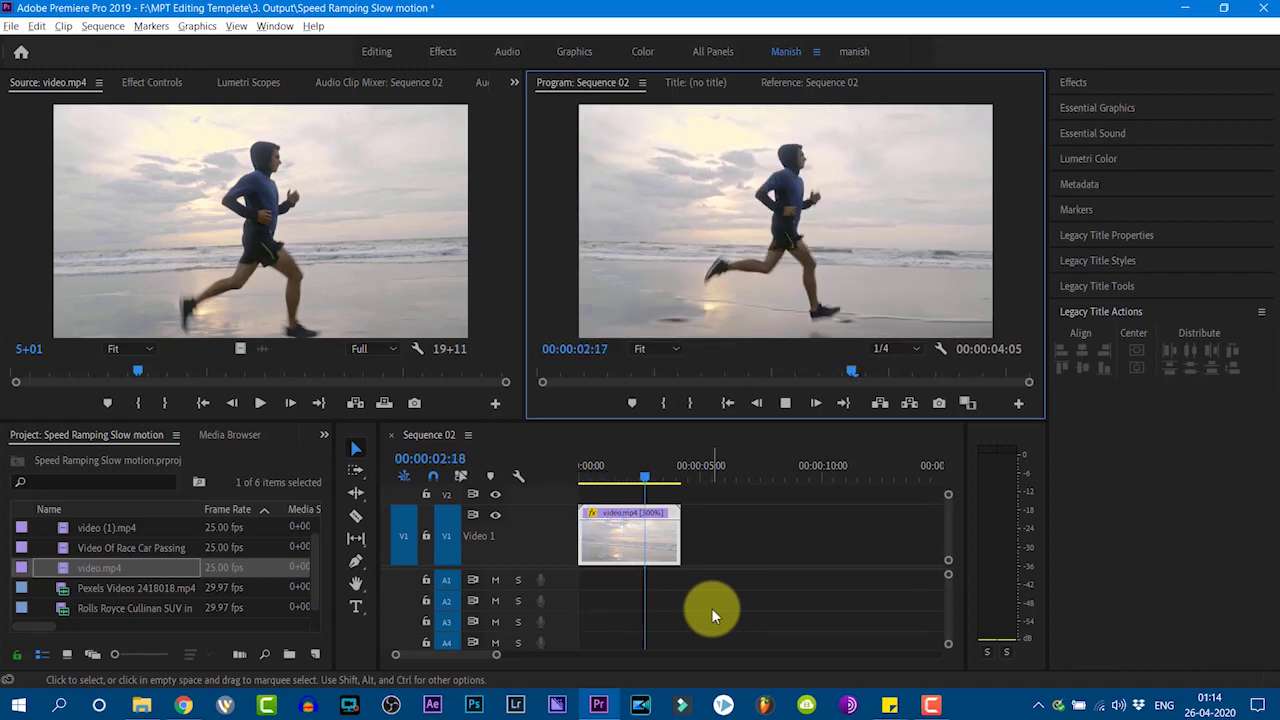
click(605, 472)
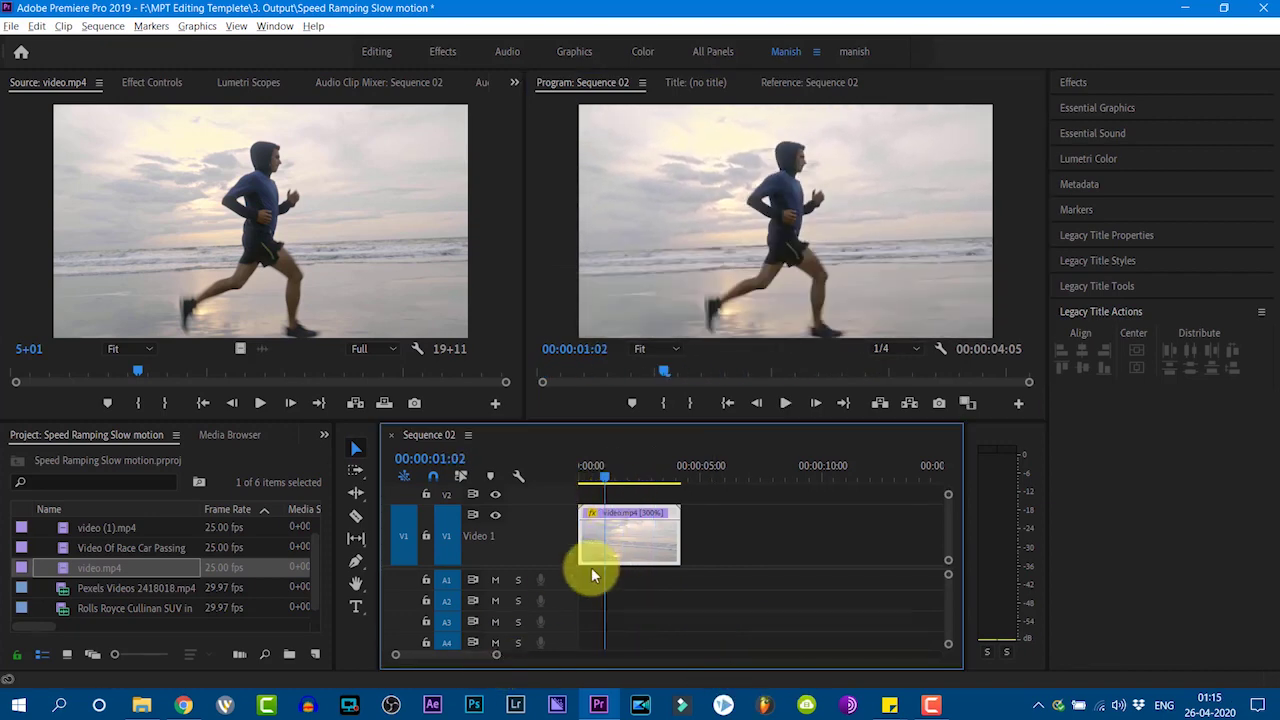
Enter 33 in the runner clip's Speed/Duration dialog to restore its original length
right_click(628, 533)
click(690, 419)
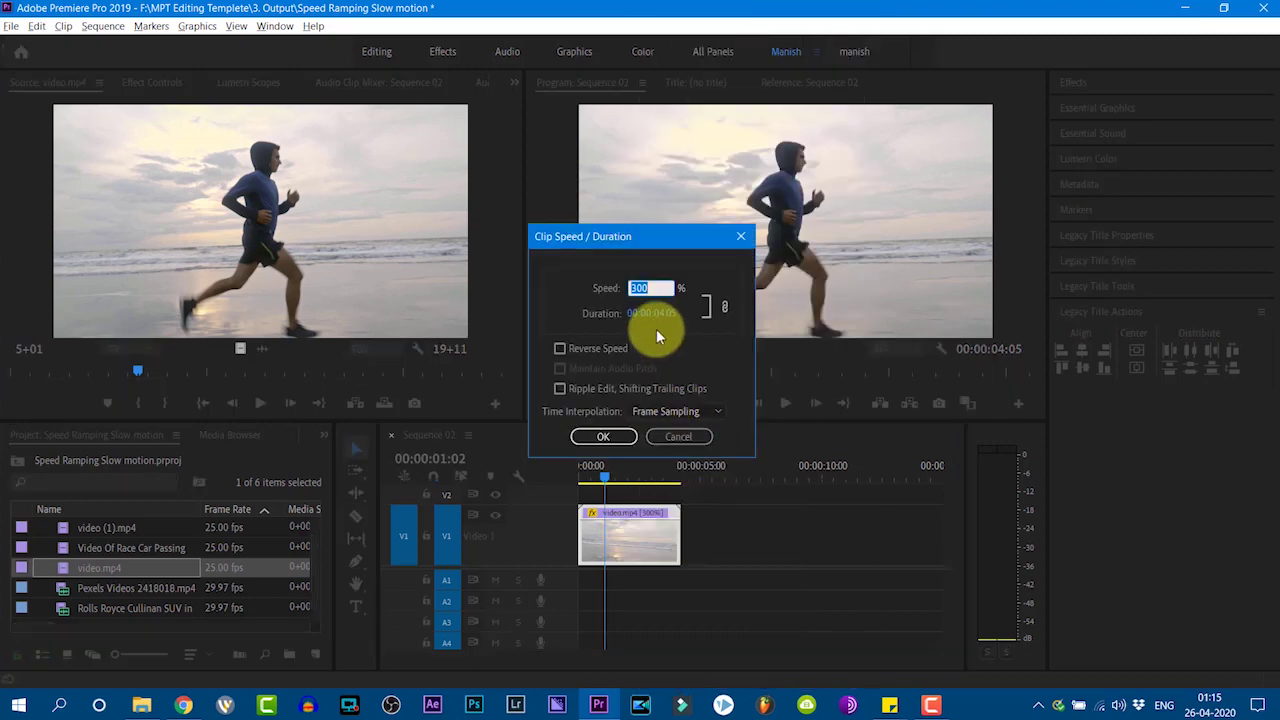
text(33)
key(Return)
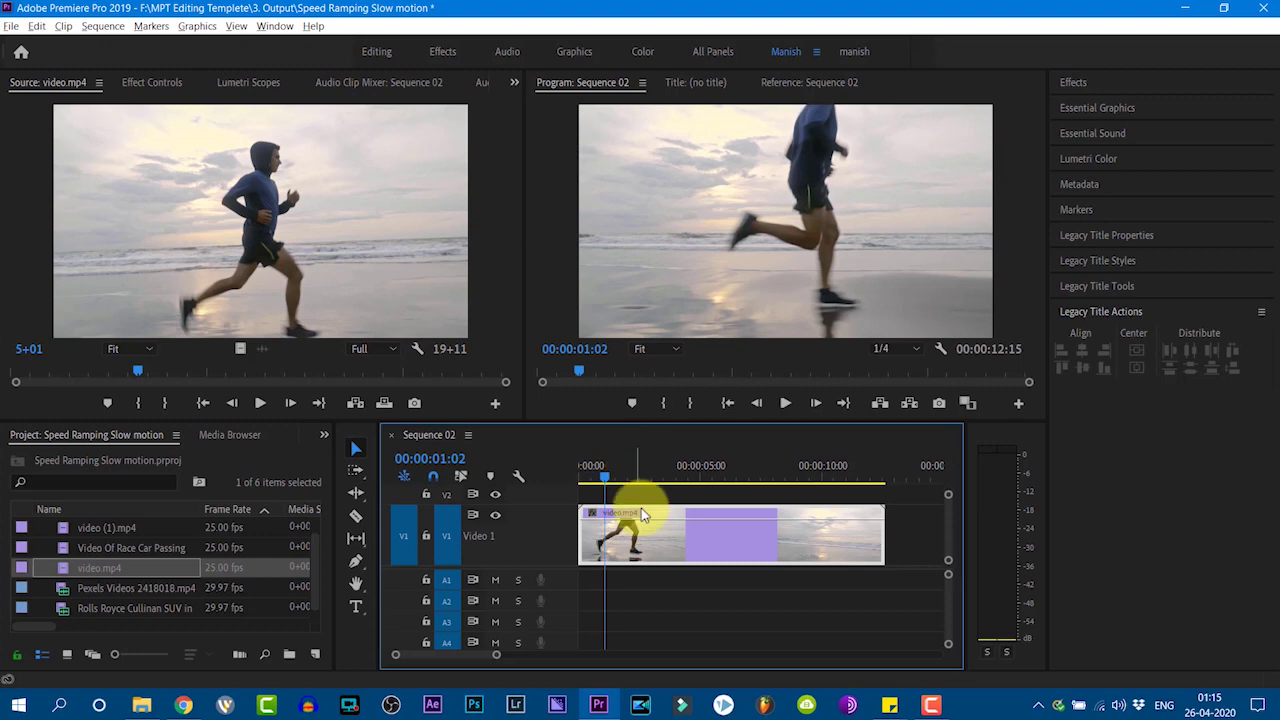
right_click(622, 530)
Show video.mp4's Time Remapping speed line and add keyframes at 00:00:01:14 and 00:00:02:02
mouse_move(846, 679)
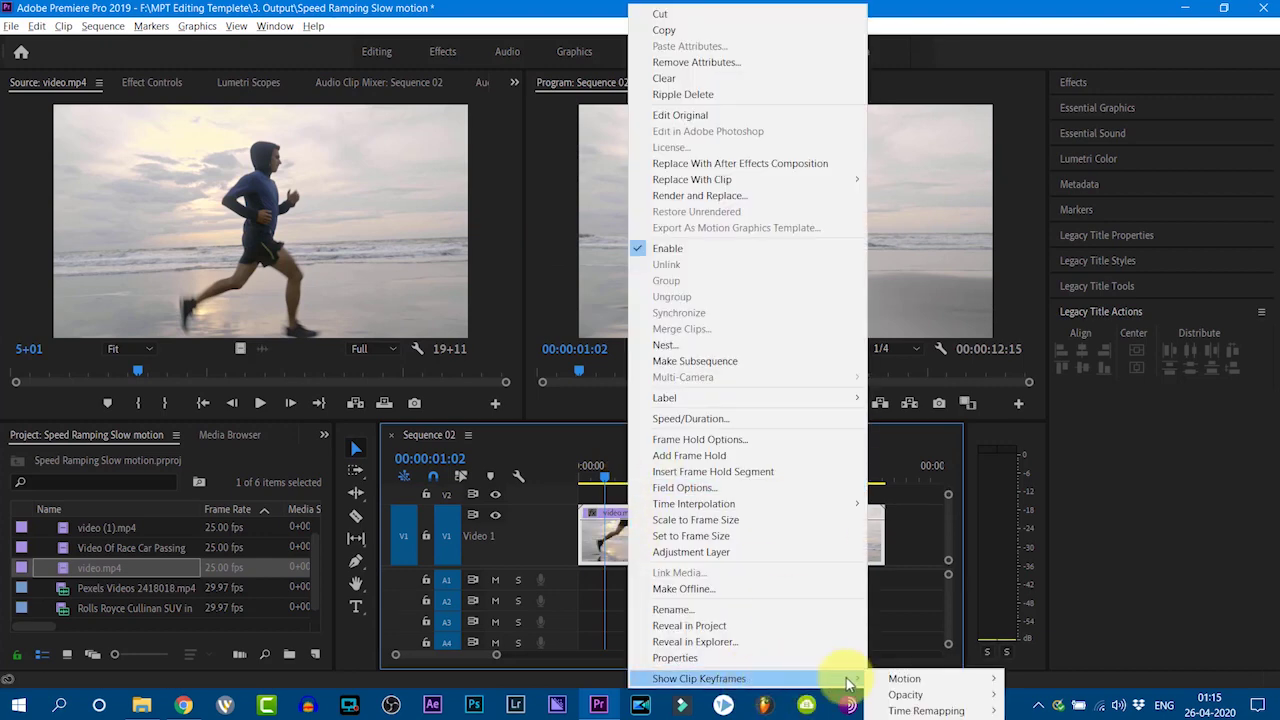
click(1035, 710)
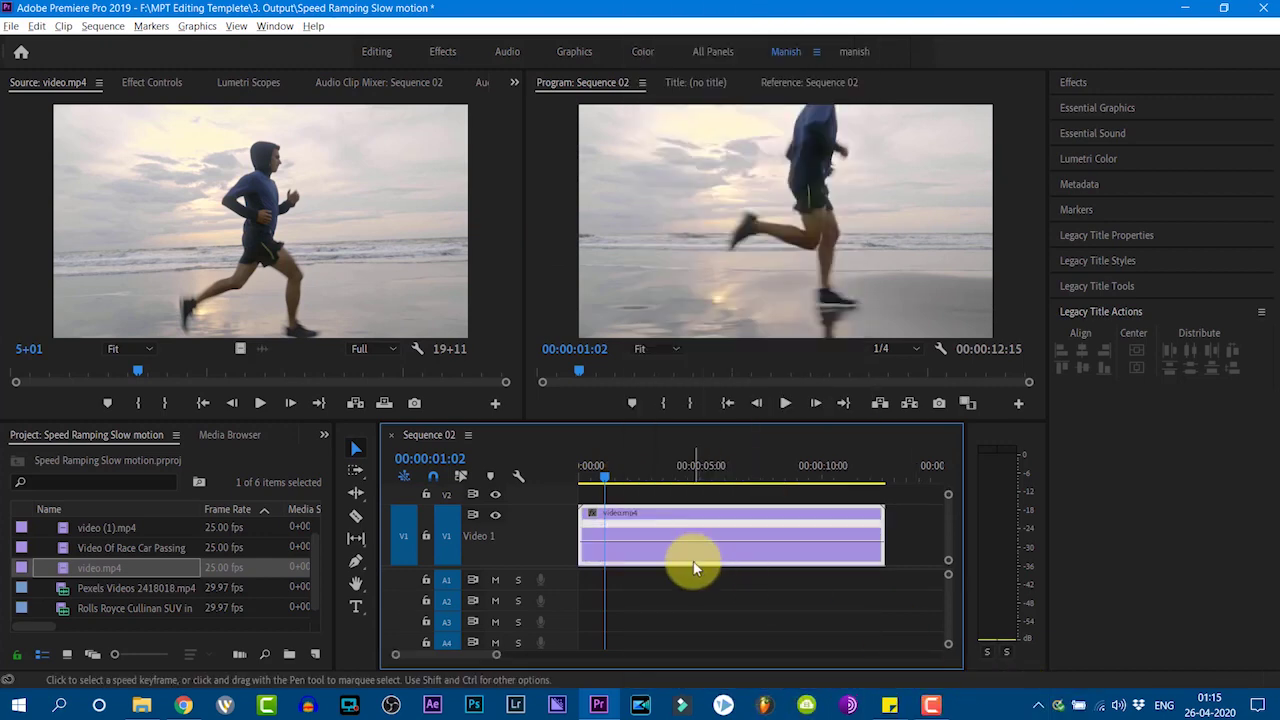
click(615, 480)
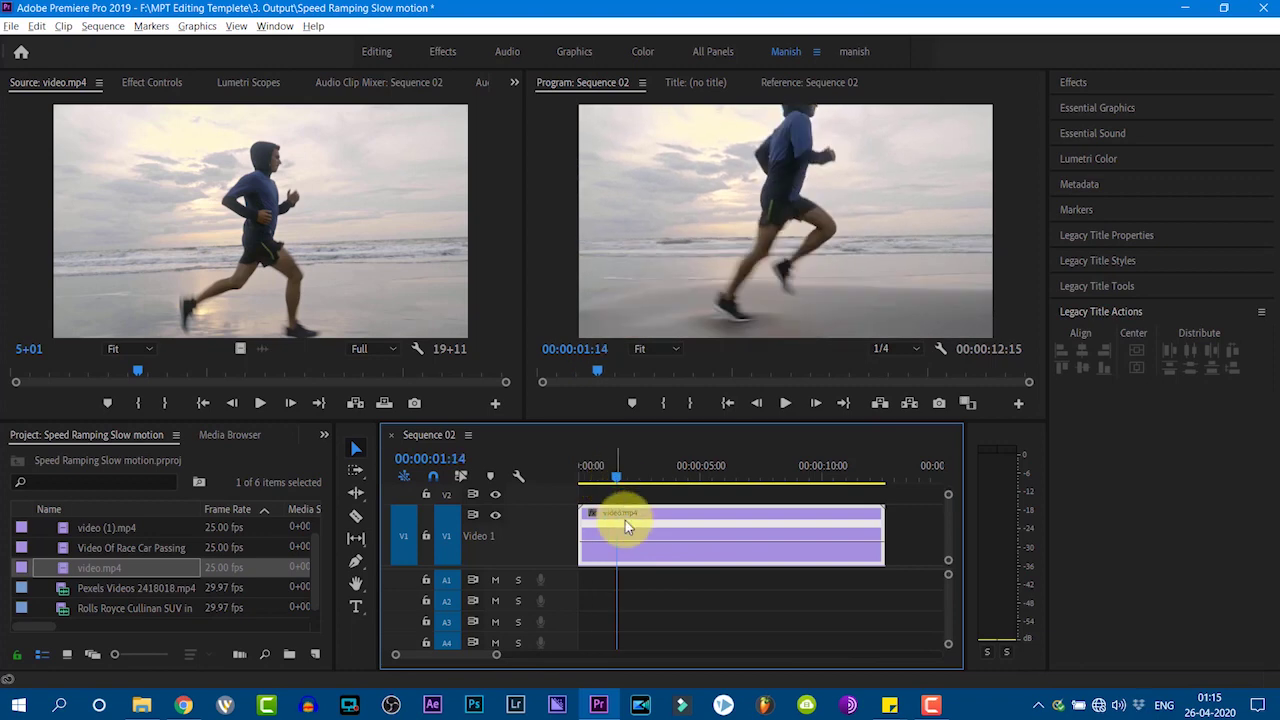
ctrl+click(618, 550)
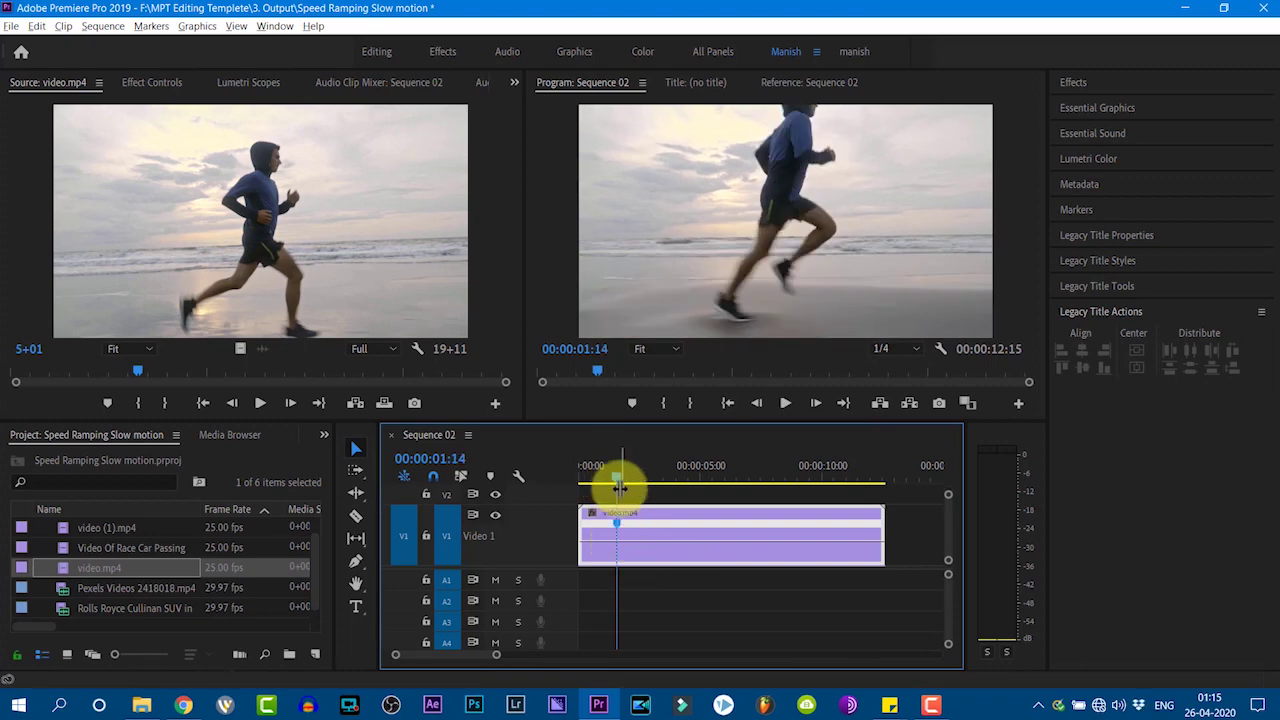
drag(616, 477, 630, 479)
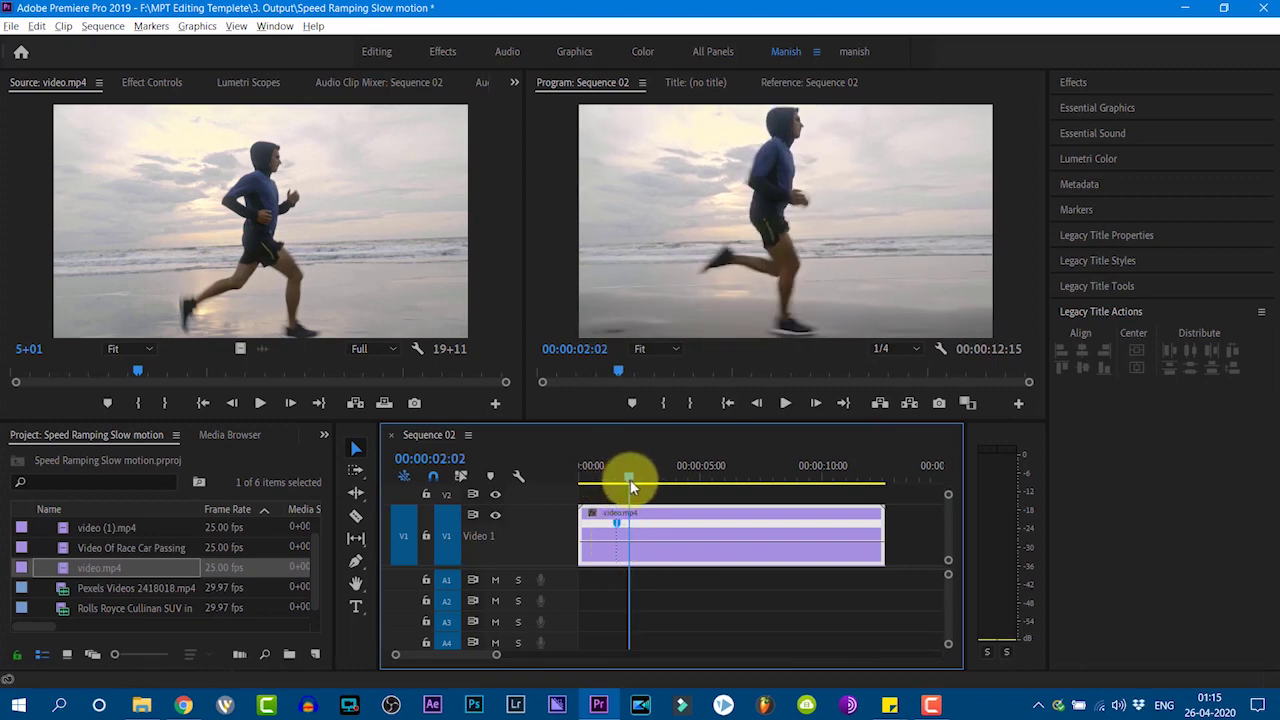
ctrl+click(632, 552)
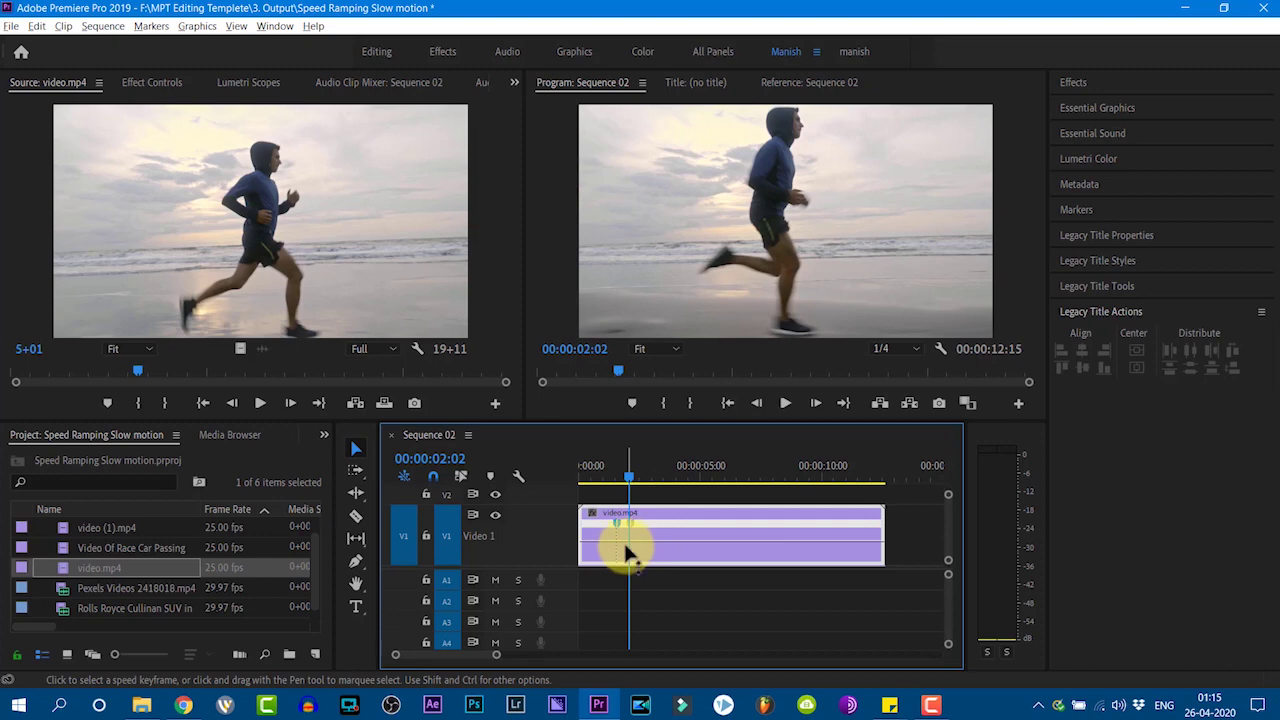
drag(632, 489, 622, 481)
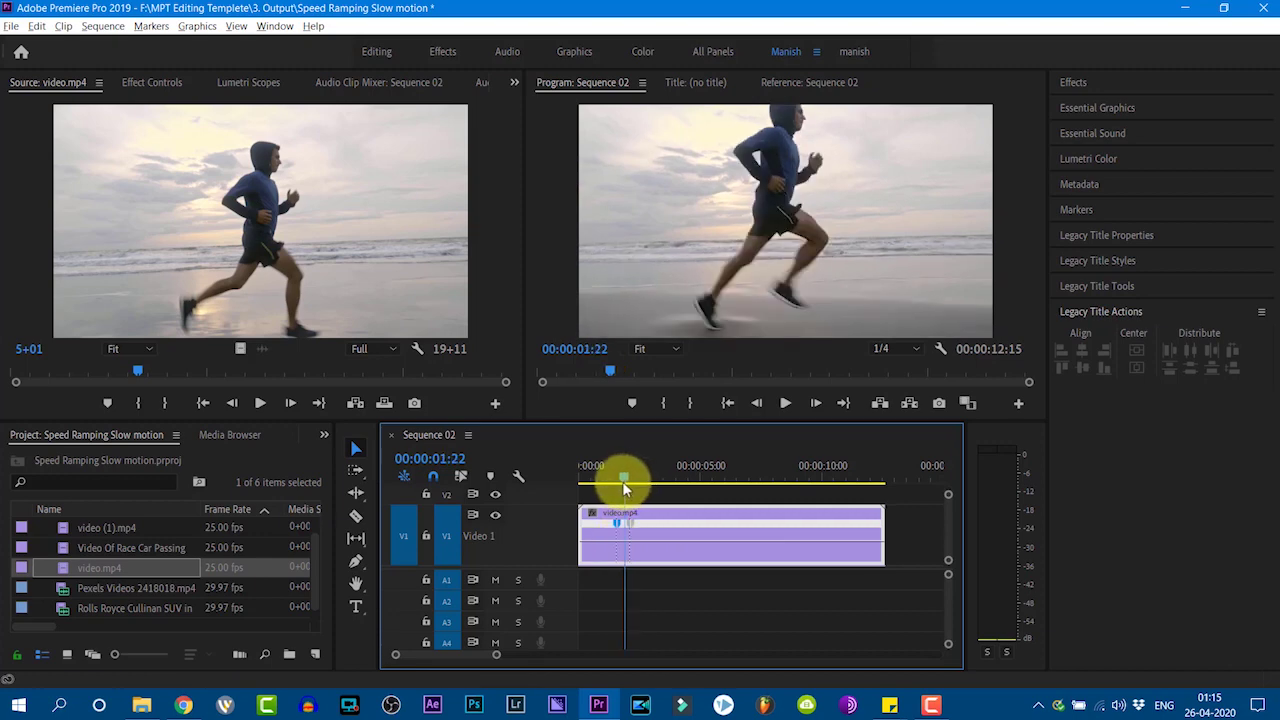
Drag the runner clip's middle speed section down and spread the first keyframe into a smooth ramp
mouse_move(625, 543)
mouse_down()
mouse_move(623, 620)
mouse_move(625, 600)
mouse_up()
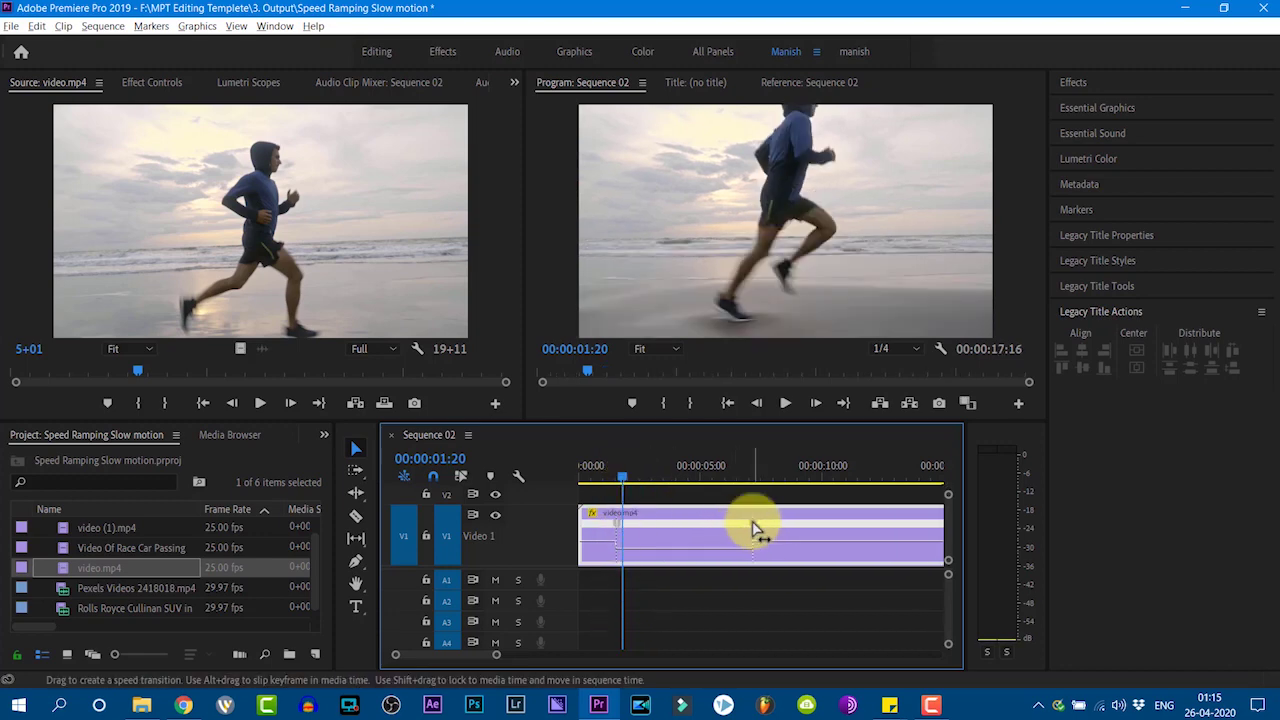
drag(757, 528, 768, 532)
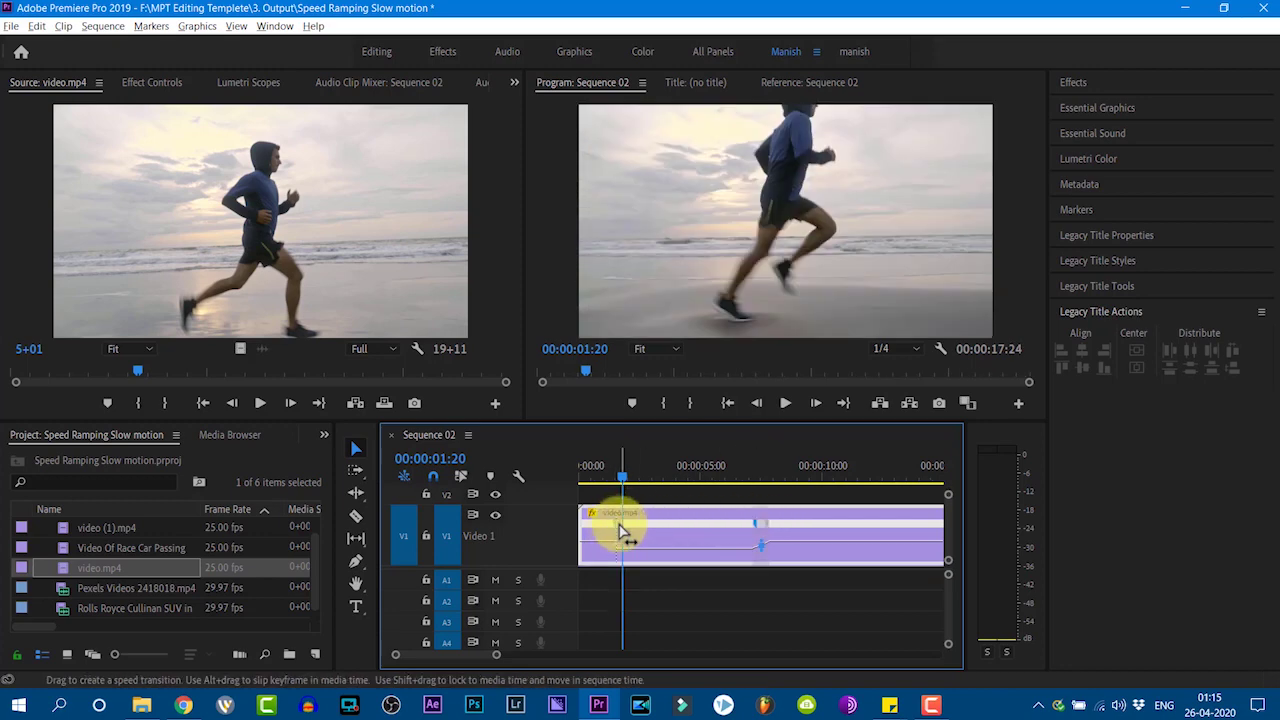
drag(619, 533, 617, 555)
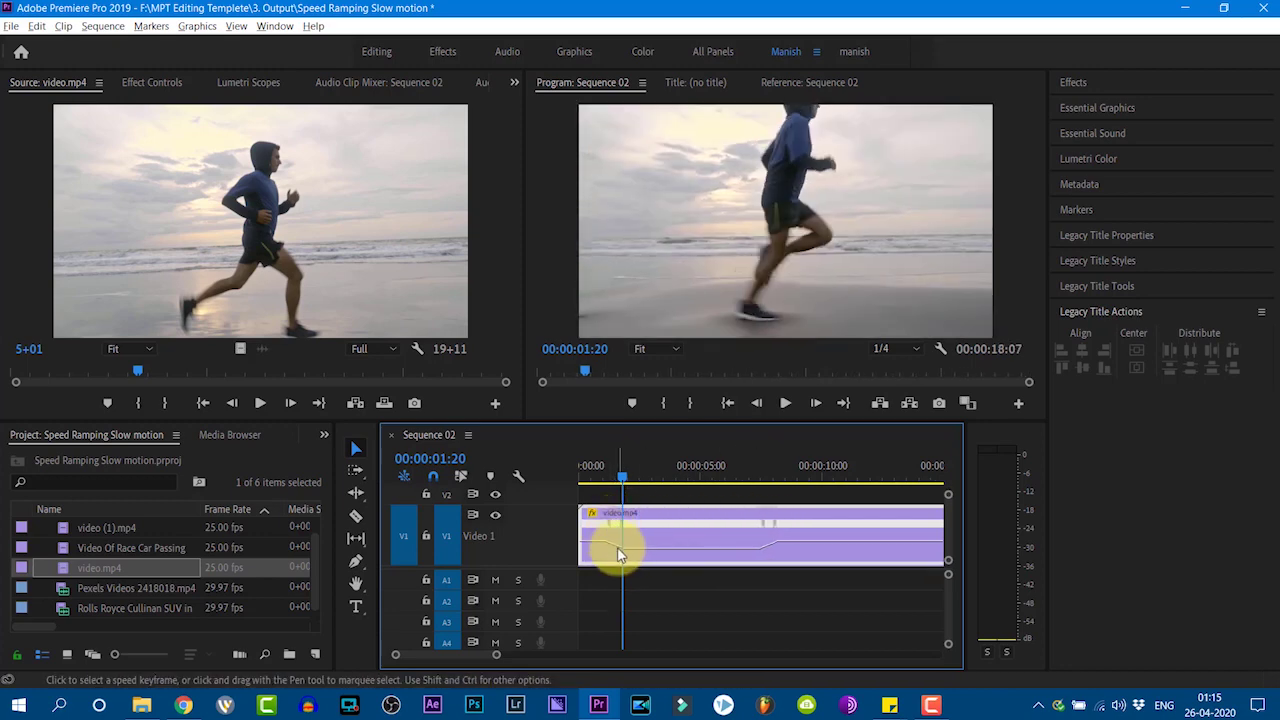
click(612, 522)
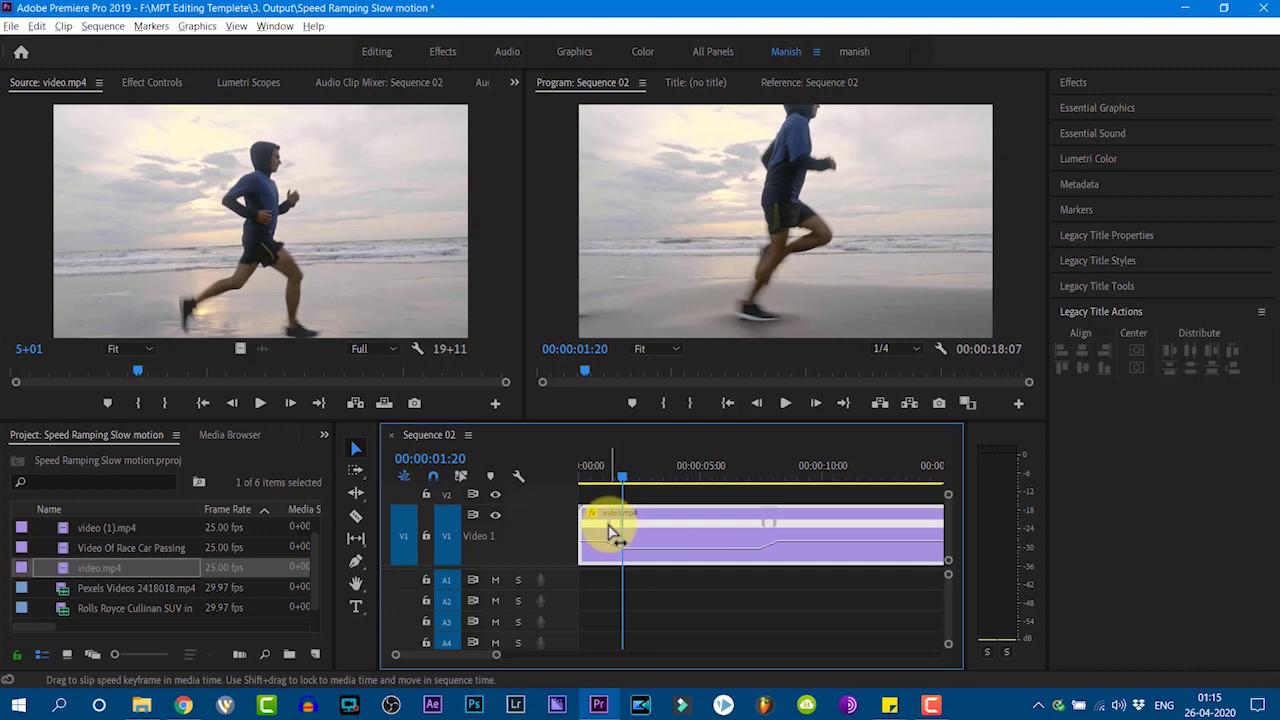
drag(496, 655, 481, 656)
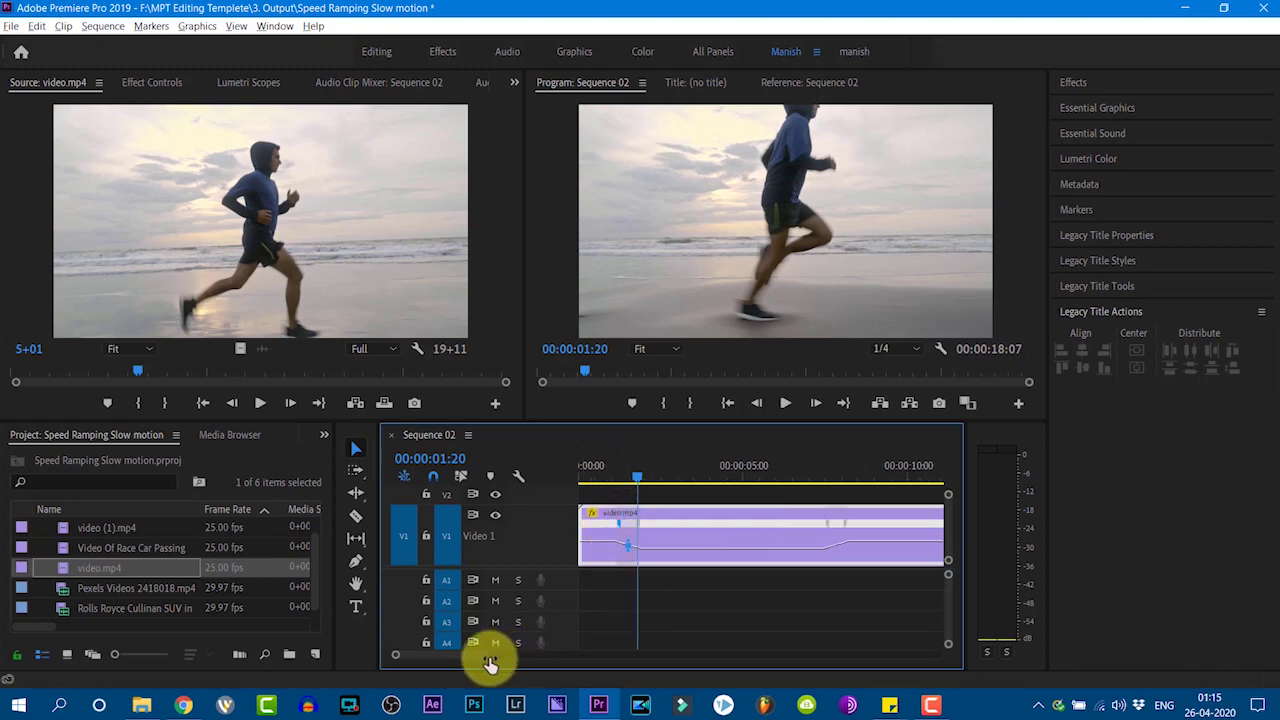
drag(643, 557, 636, 545)
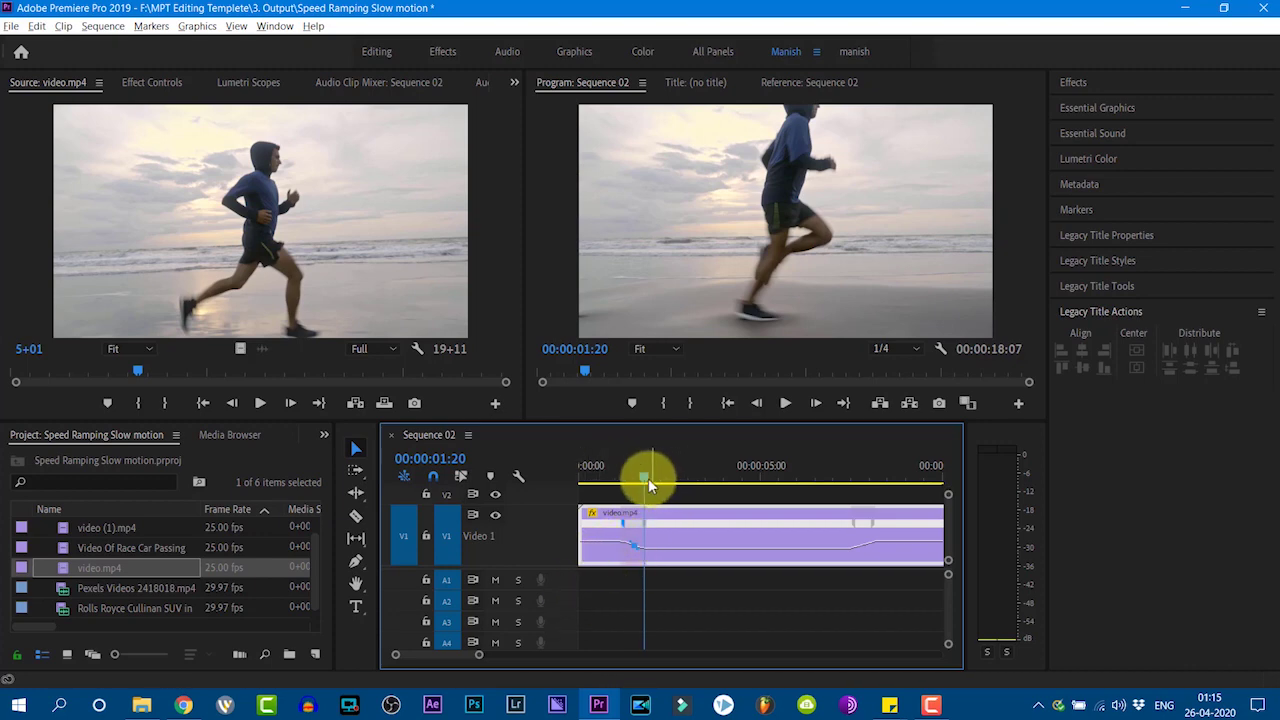
Spread the second speed keyframe near 00:00:07:18 into a gradual ramp, then return to start
drag(671, 485, 858, 510)
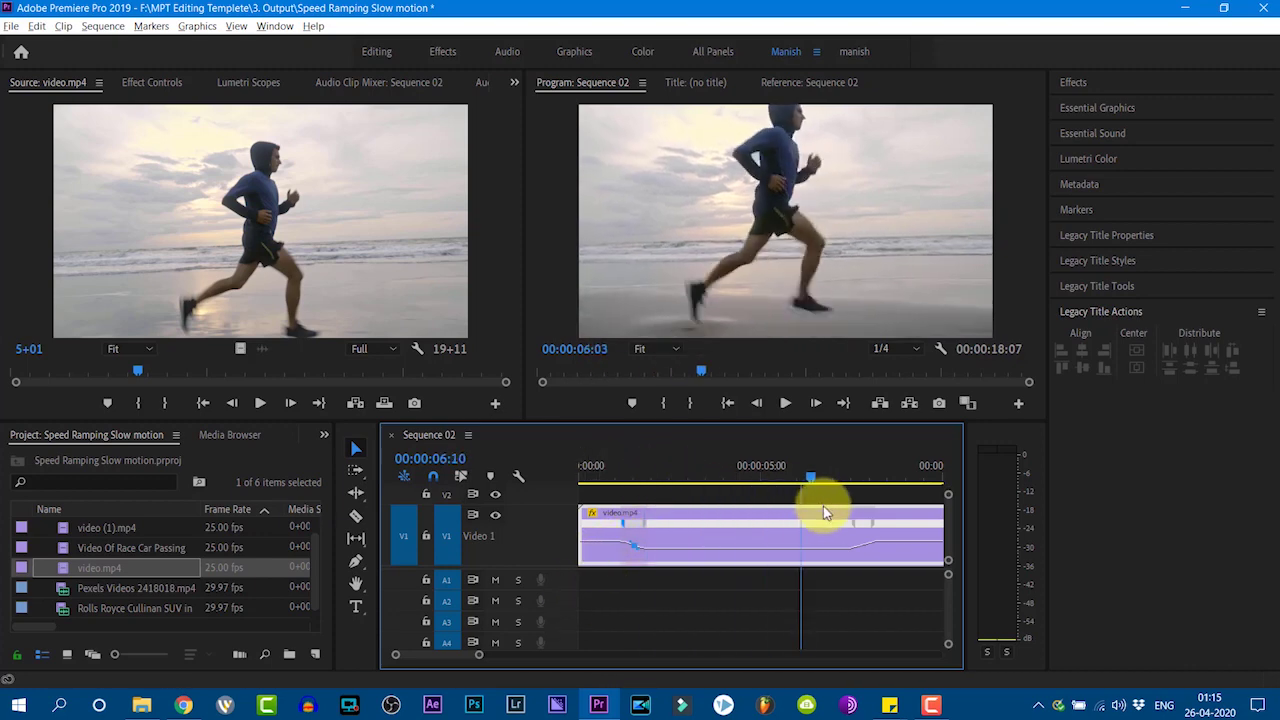
click(872, 530)
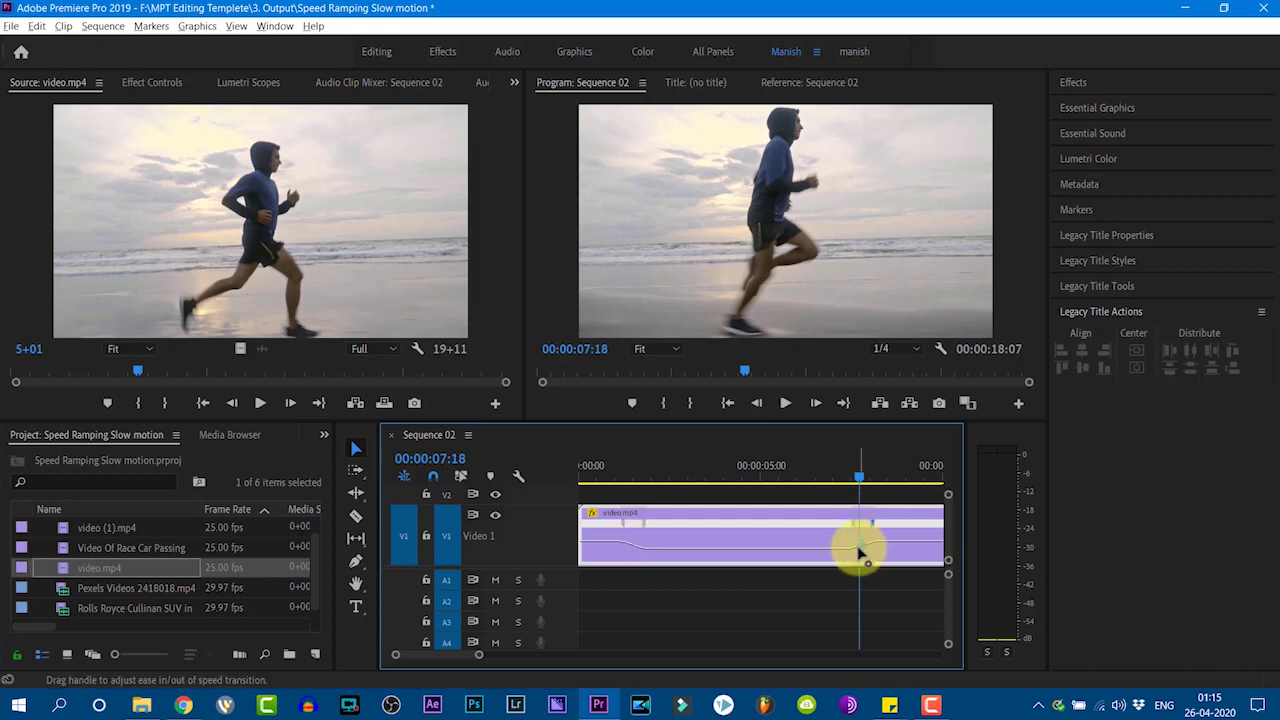
drag(865, 546, 867, 553)
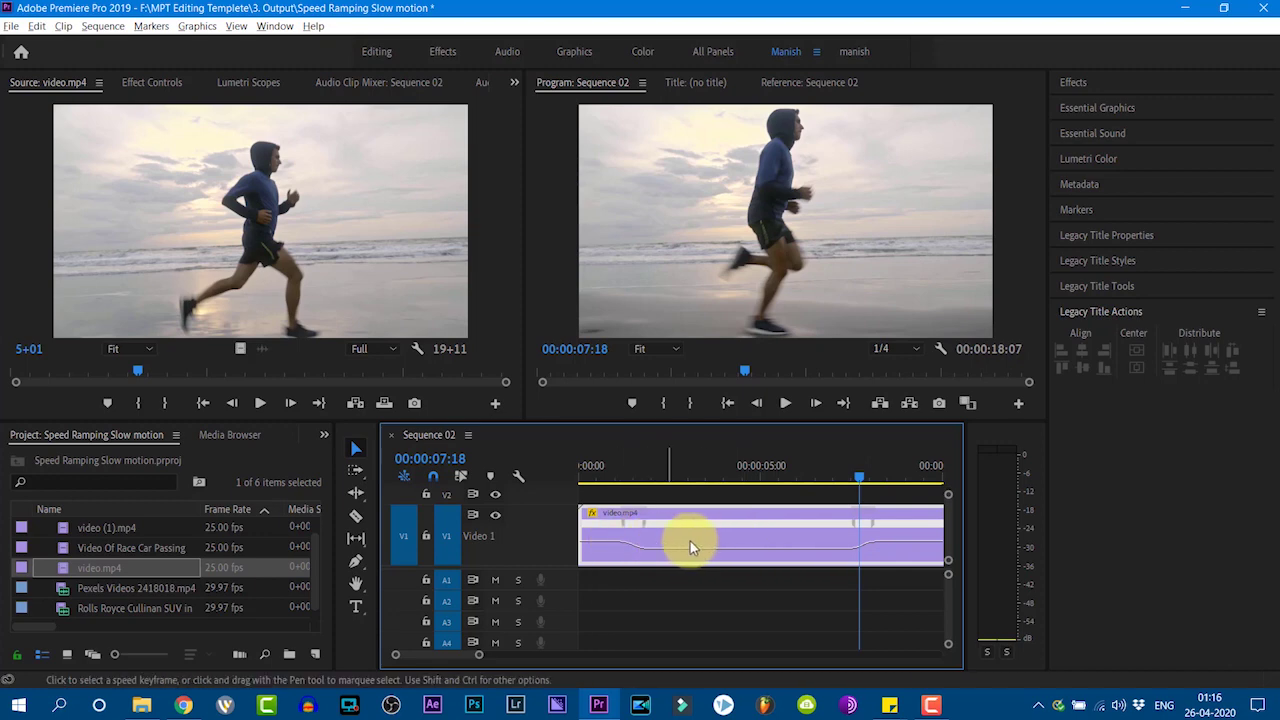
drag(859, 479, 586, 509)
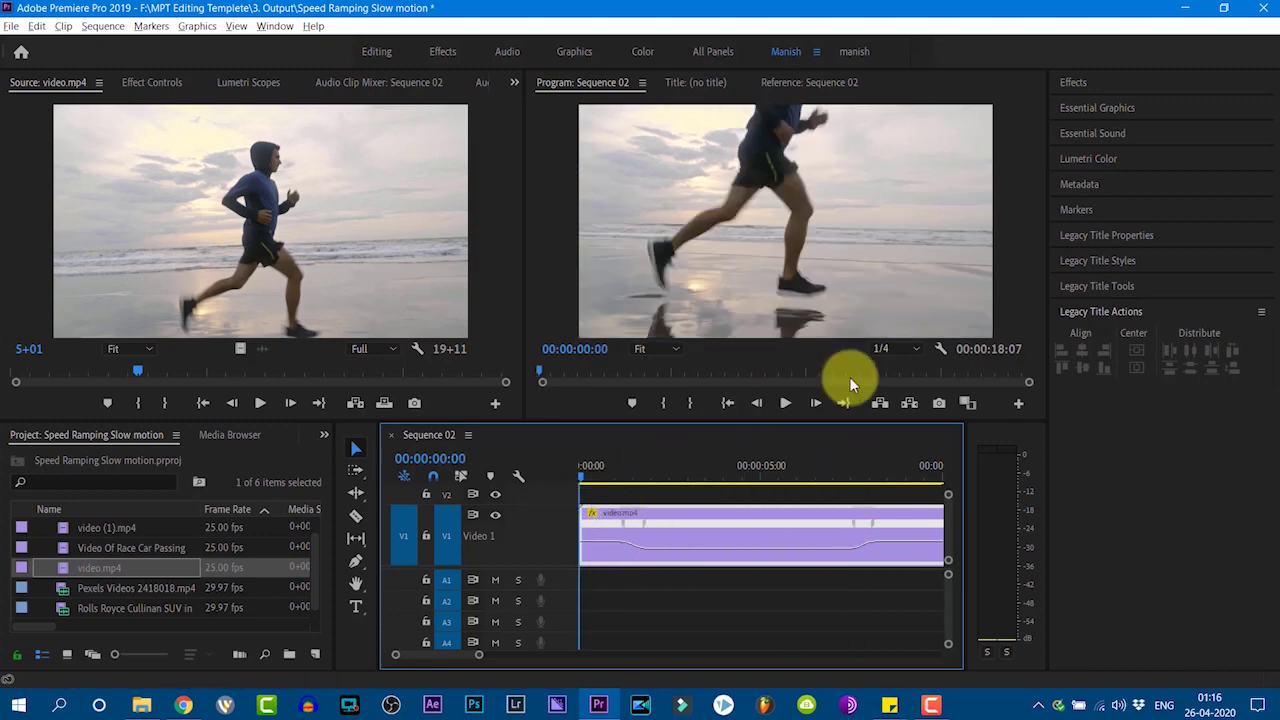
click(727, 405)
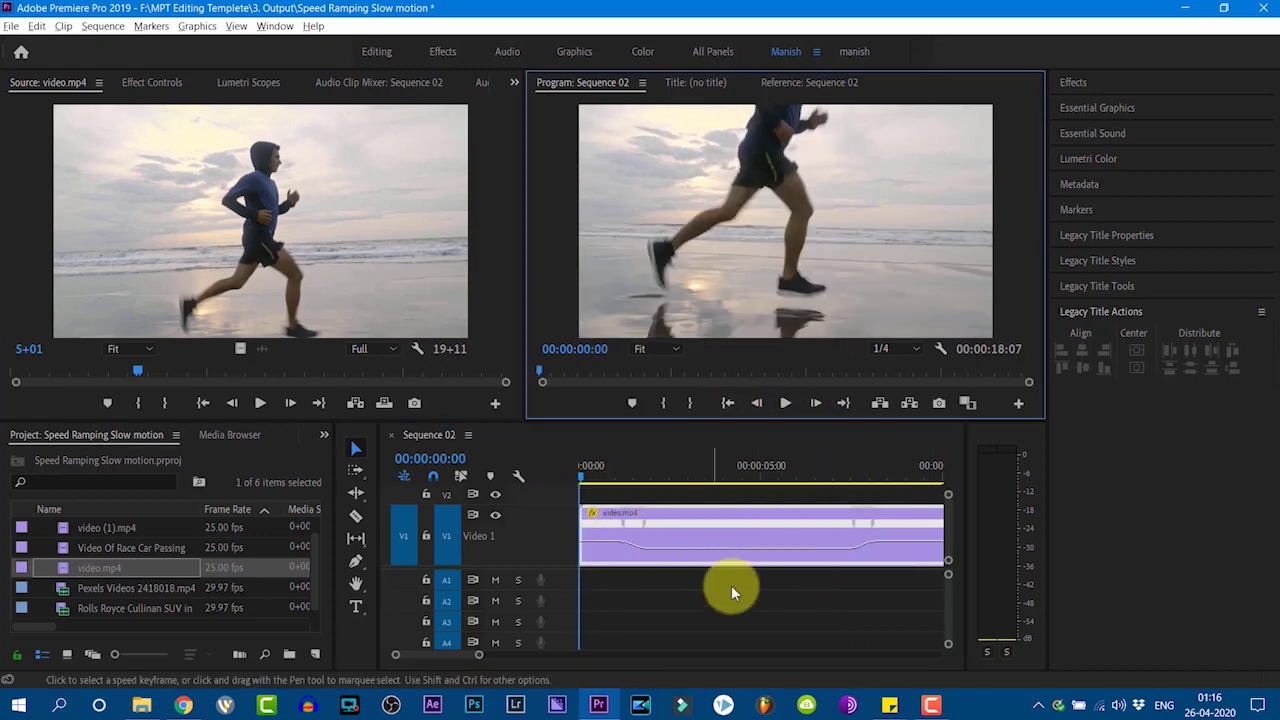
Play back the ramped runner clip, save the project, and delete video.mp4 from Sequence 02
key(space)
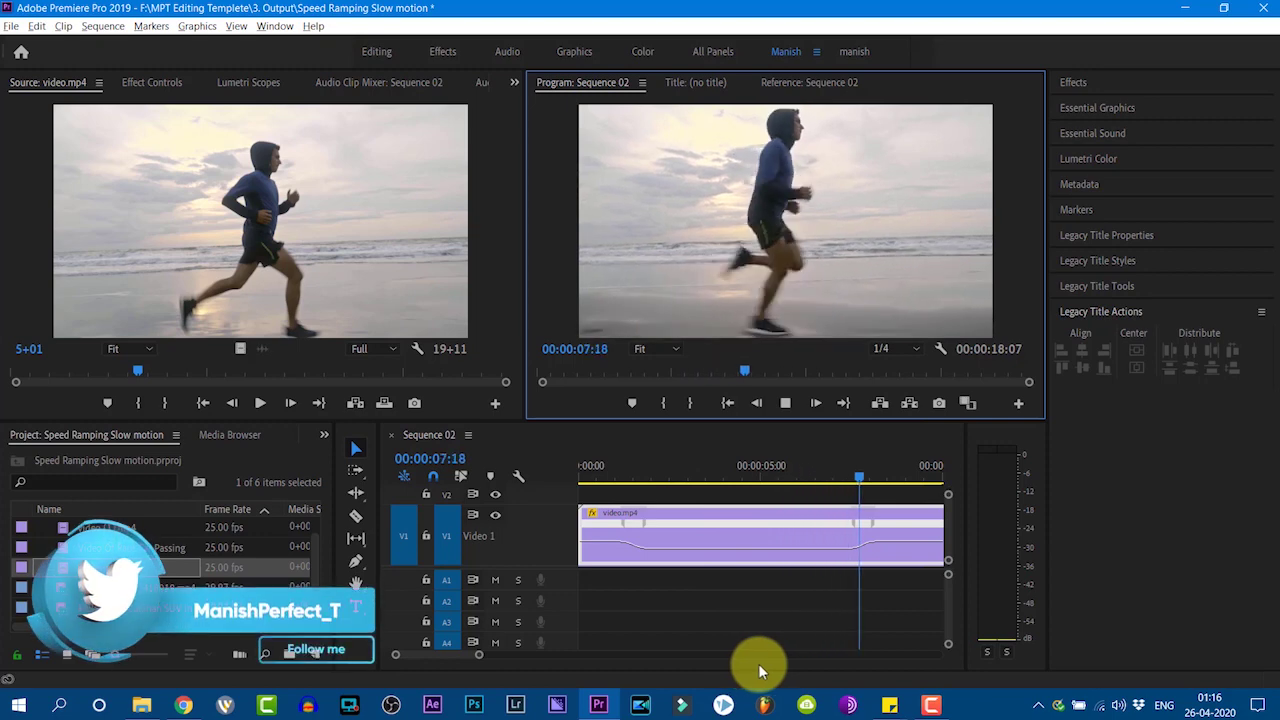
key(space)
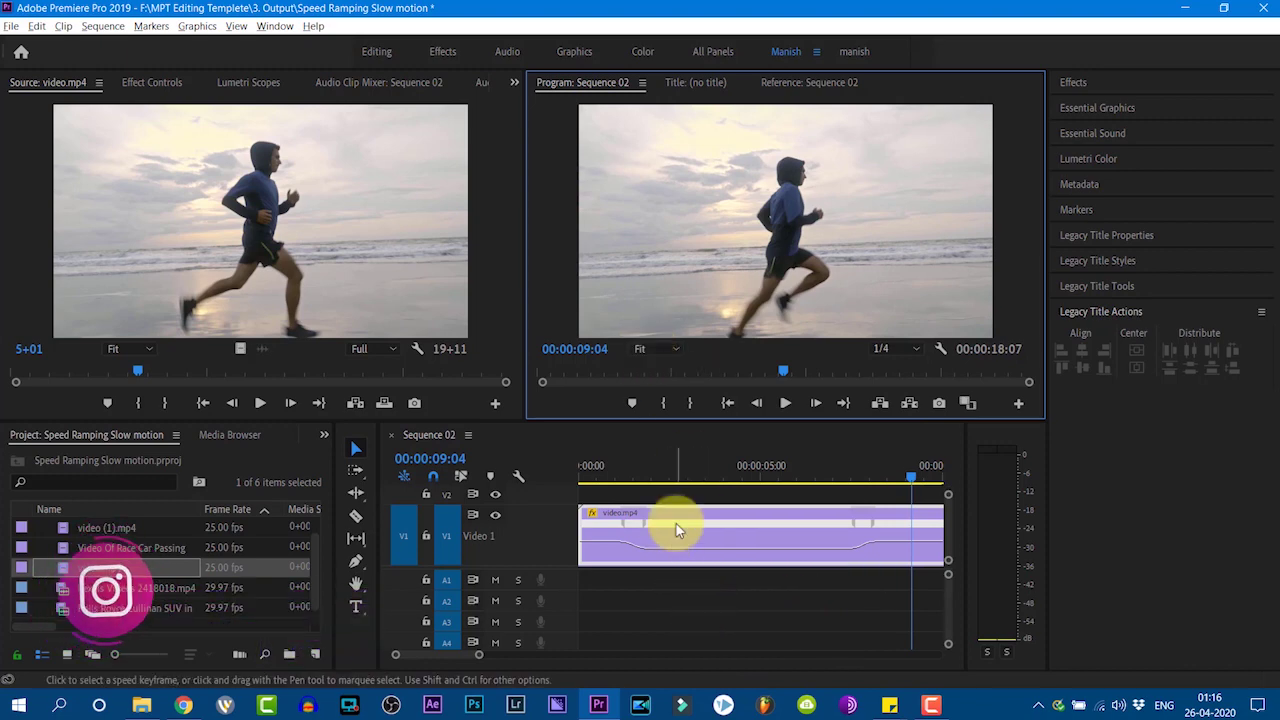
key(ctrl+s)
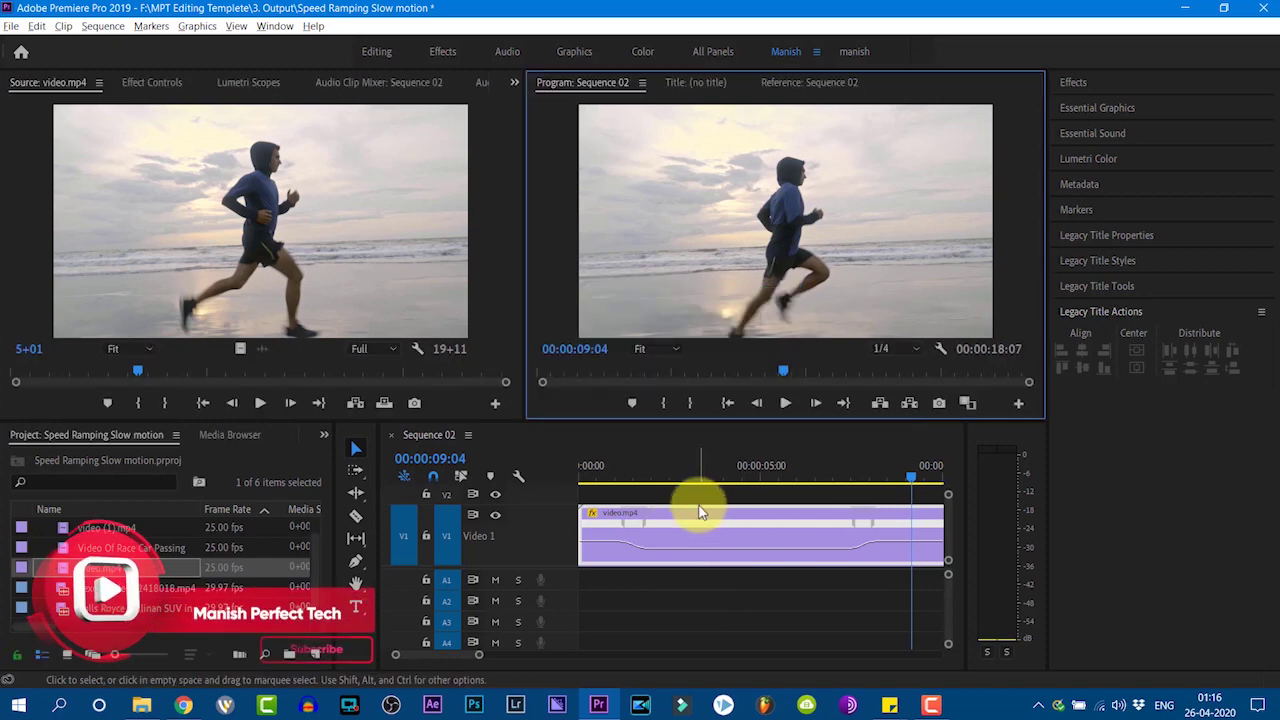
click(665, 535)
key(Delete)
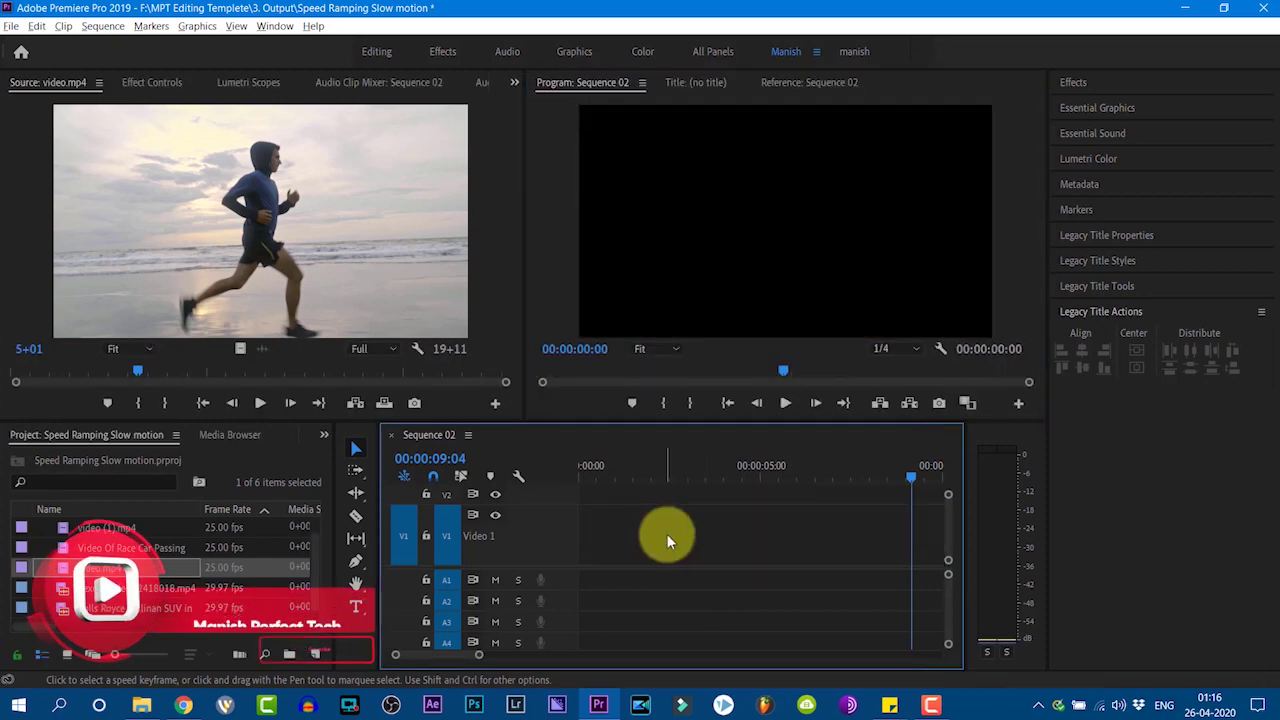
Add the Rolls Royce Cullinan SUV clip to V1, changing the sequence settings to match it
double_click(105, 590)
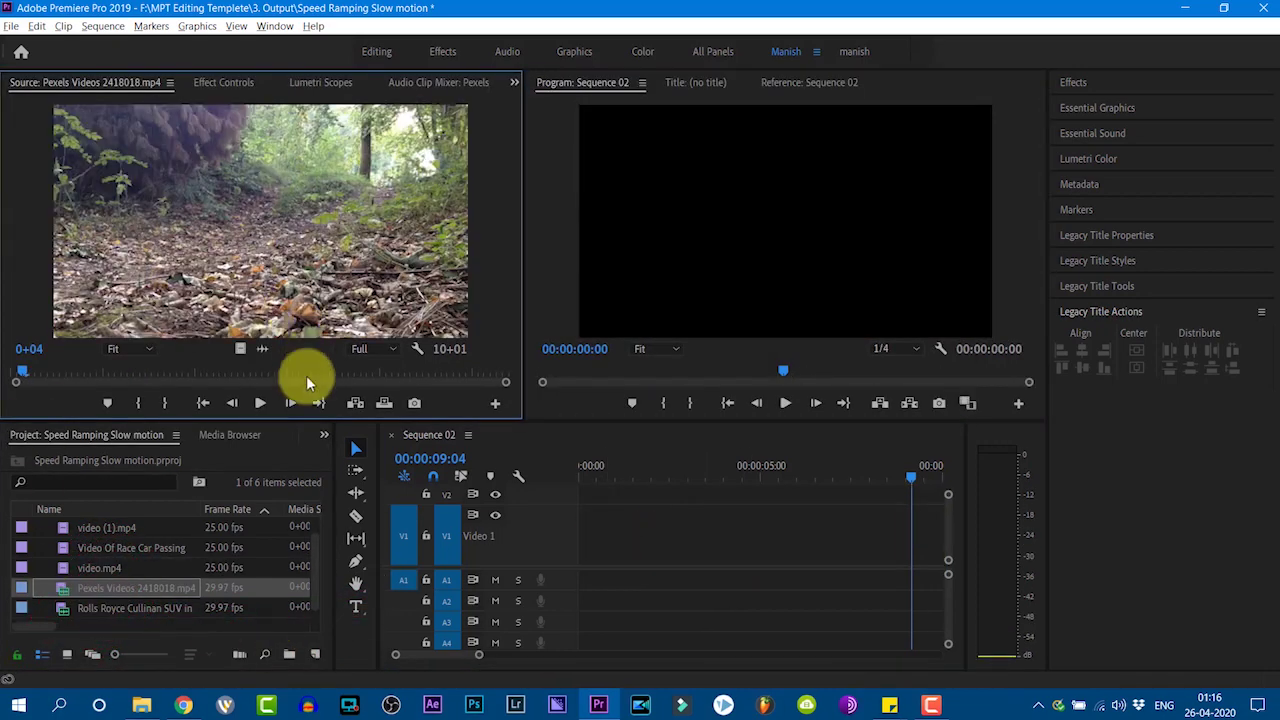
double_click(130, 606)
mouse_move(186, 251)
mouse_down()
mouse_move(590, 545)
mouse_move(565, 548)
mouse_up()
click(646, 388)
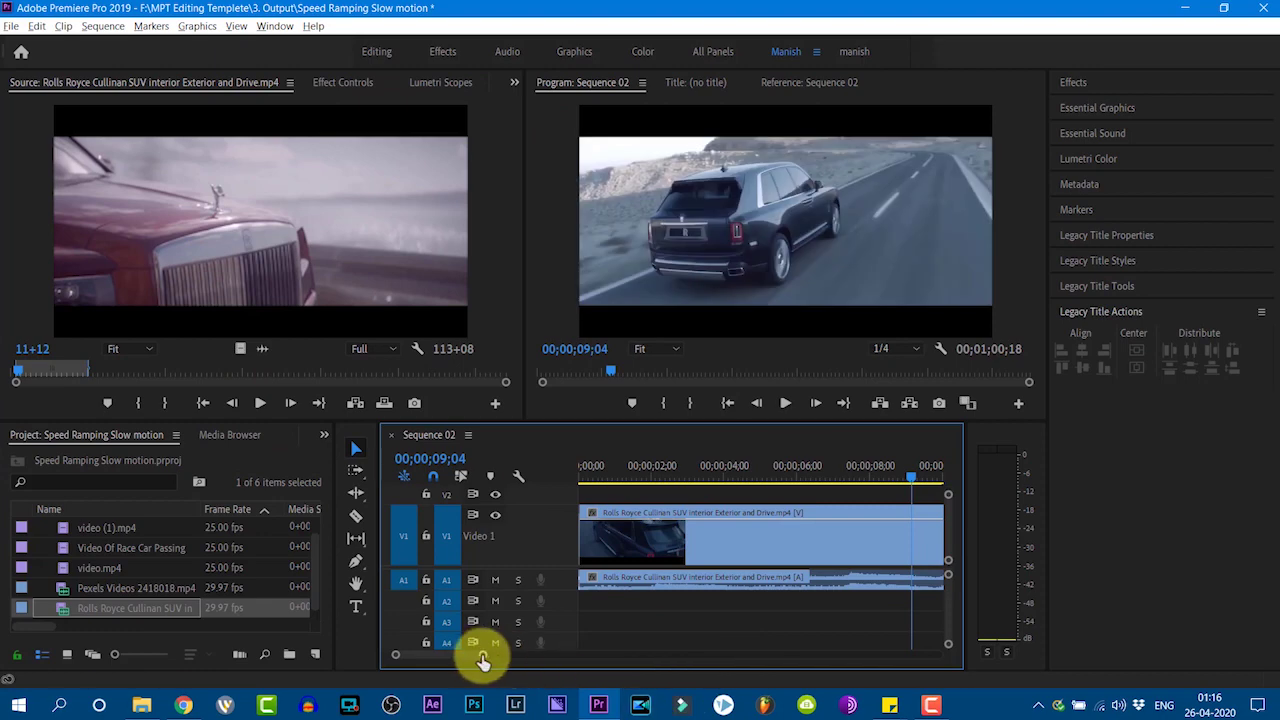
Zoom the timeline out and play Sequence 02 to preview the Rolls Royce clip
drag(545, 660, 567, 655)
click(728, 403)
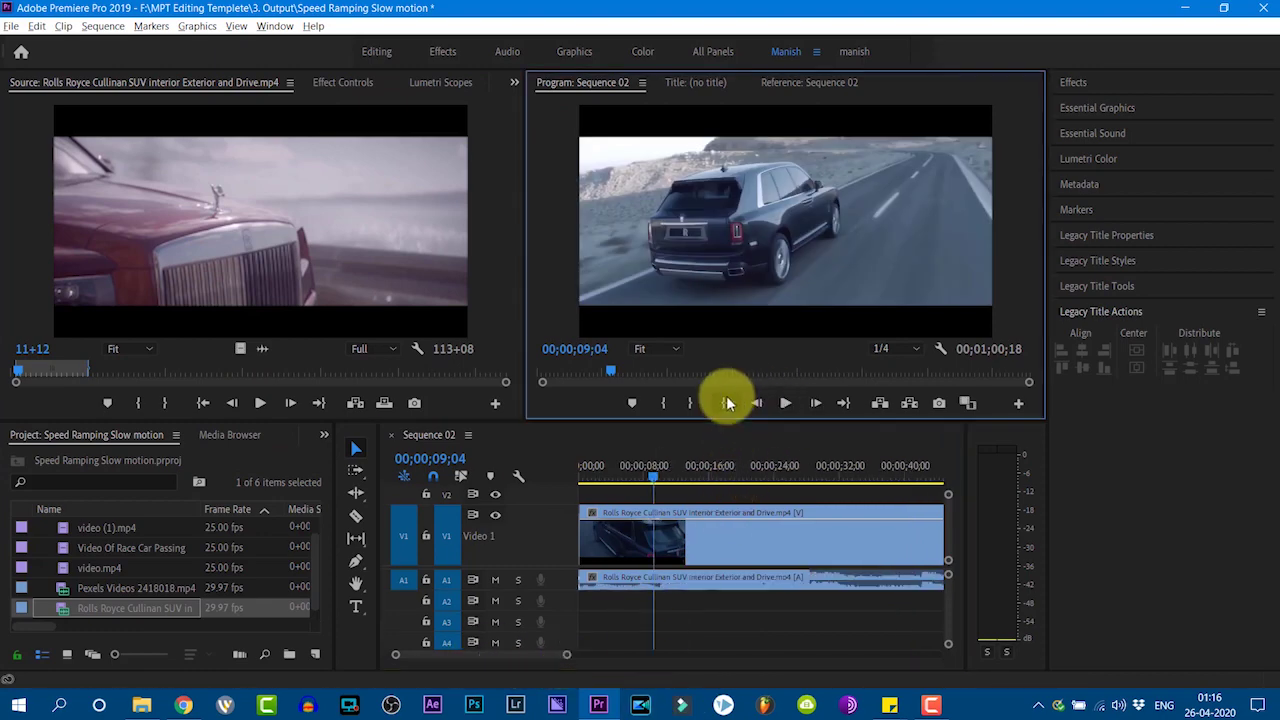
key(space)
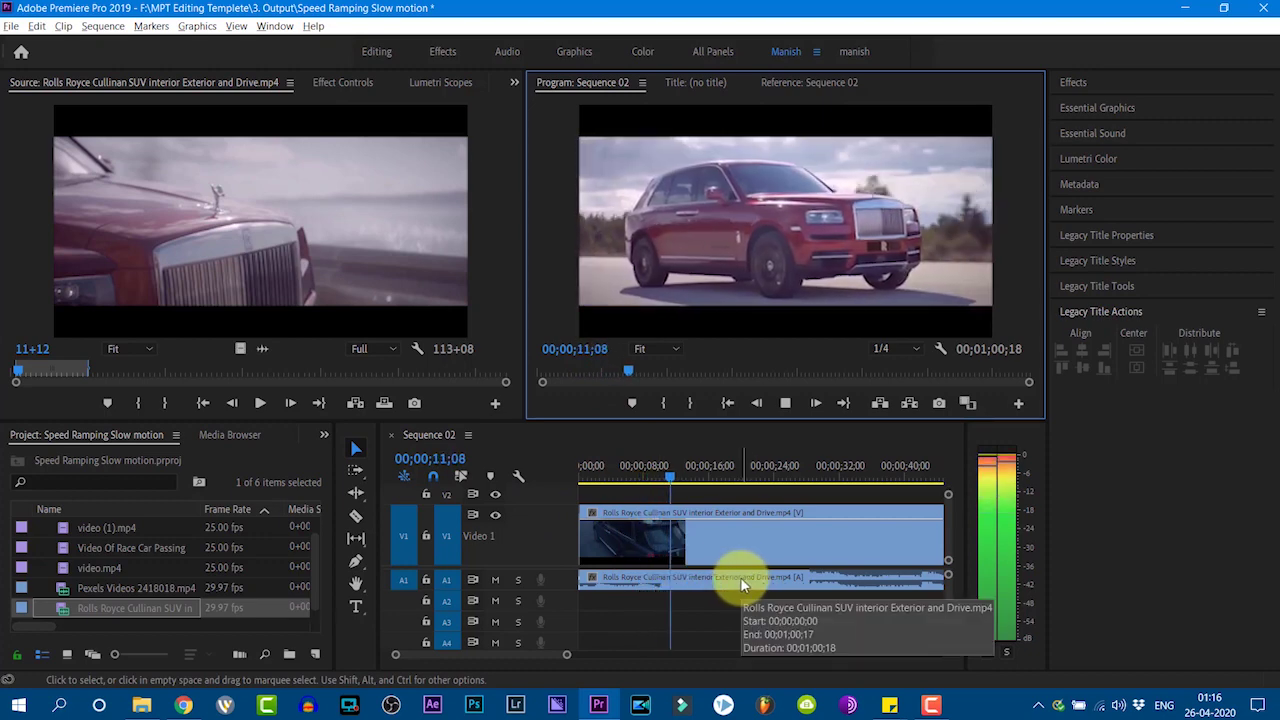
key(space)
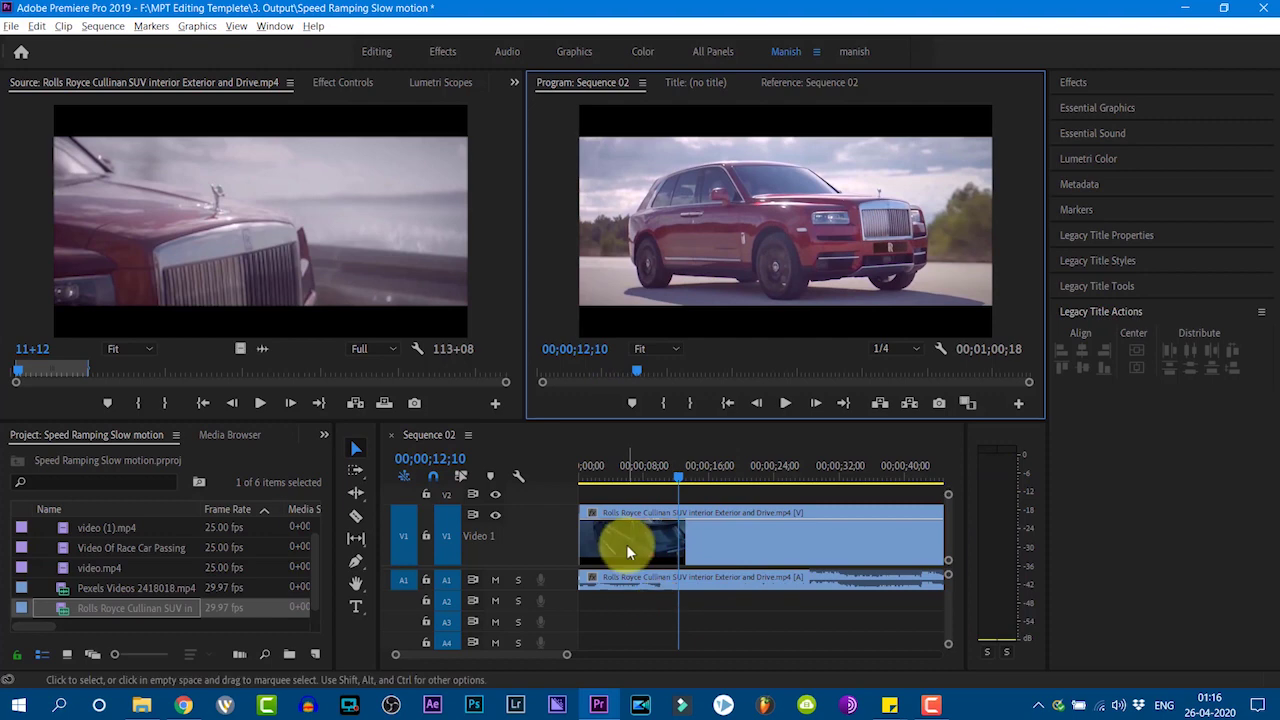
right_click(616, 566)
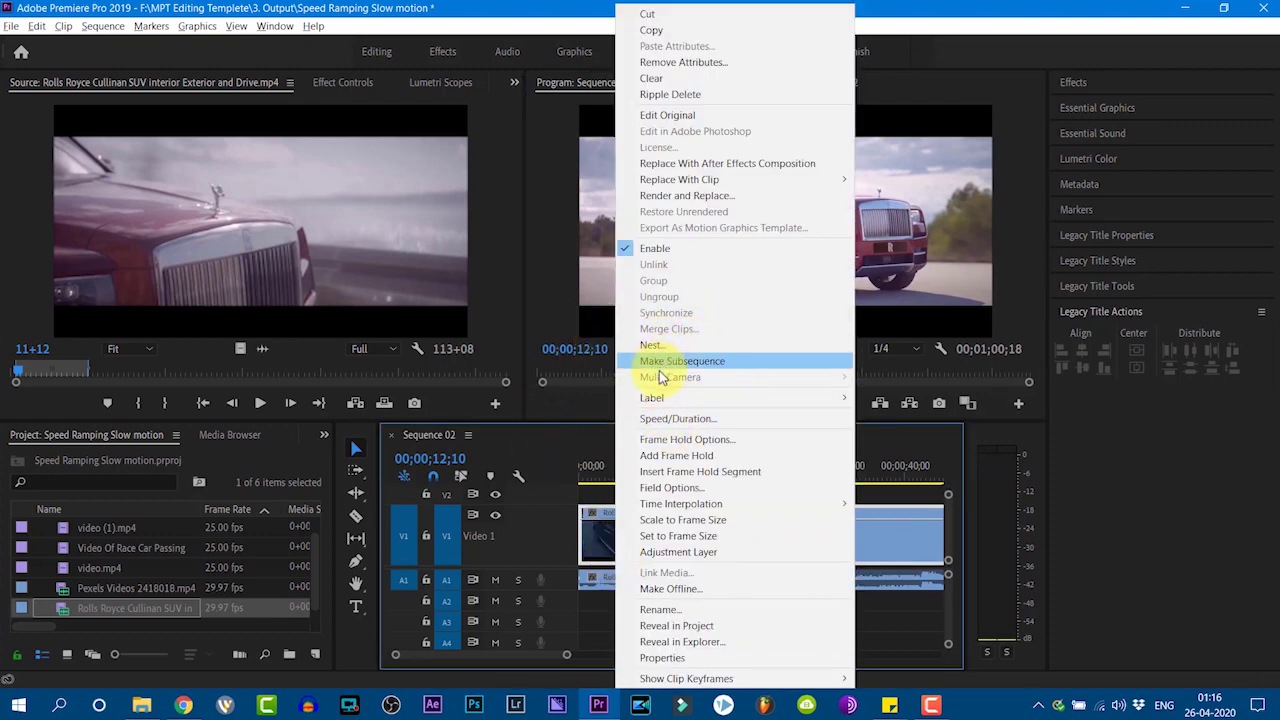
Set the Rolls Royce clip's speed to 500% and play it back from the sequence start
click(665, 418)
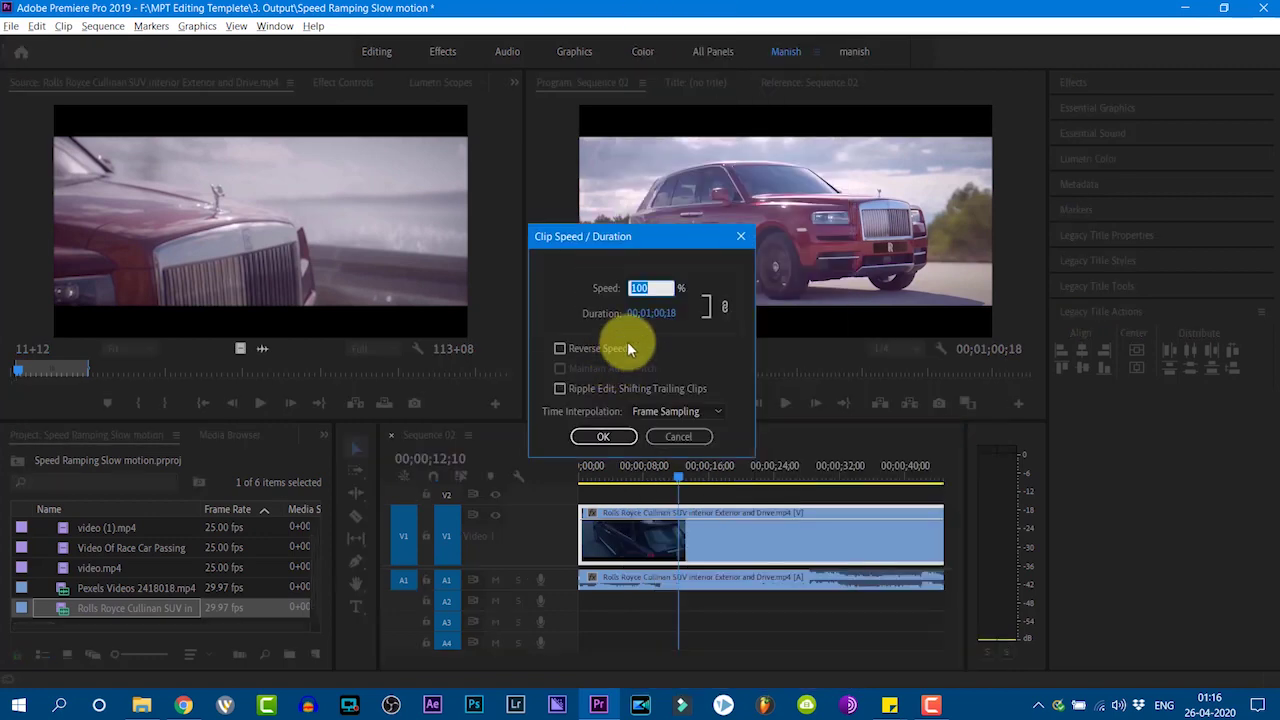
text(500)
key(Return)
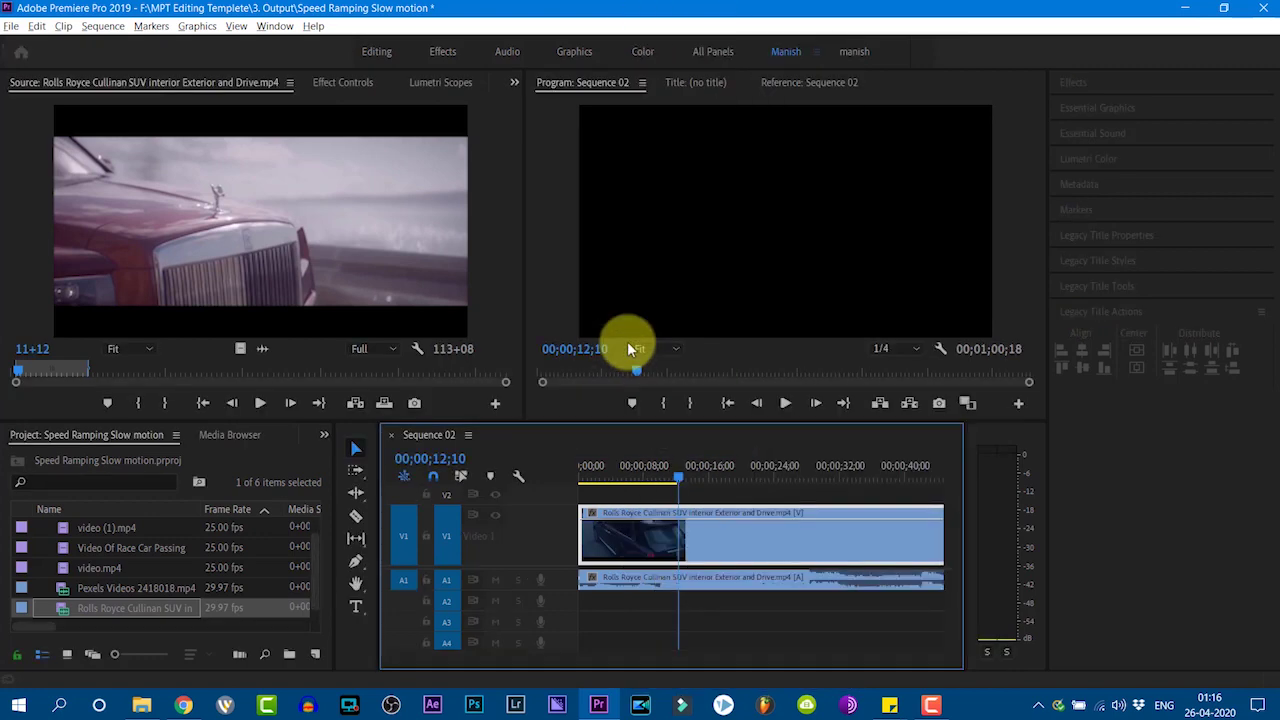
click(751, 415)
key(Home)
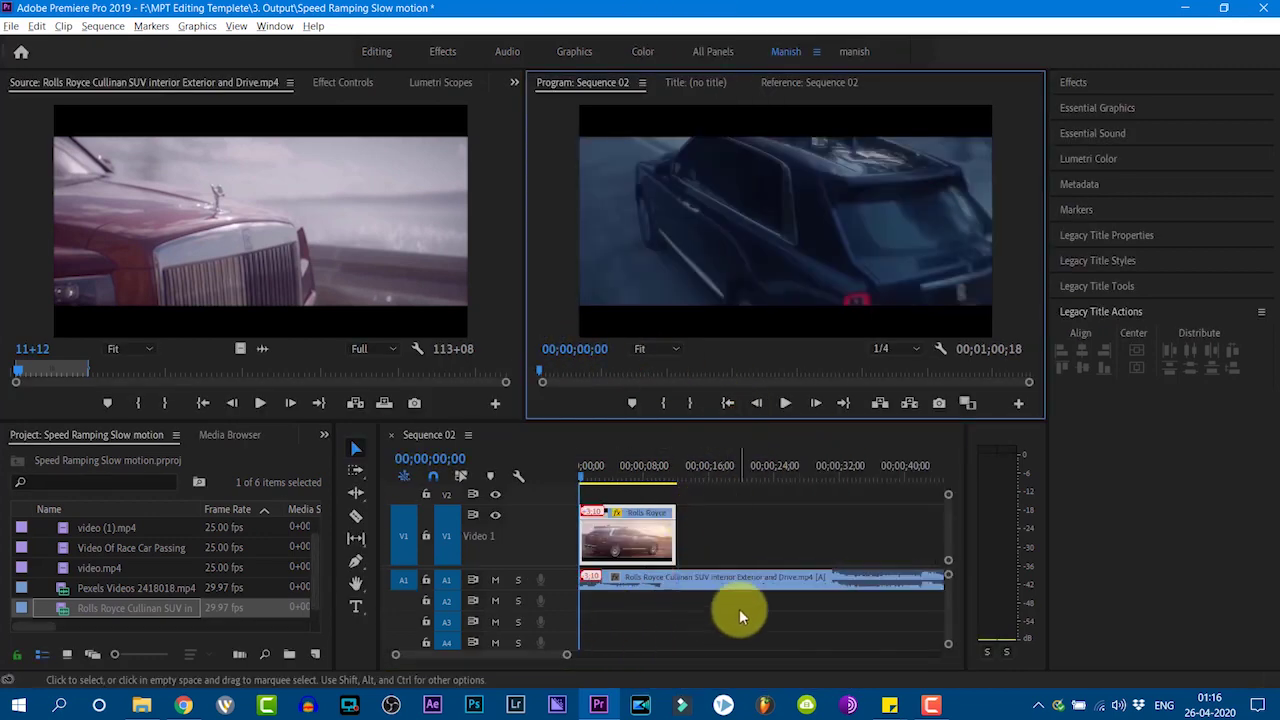
key(space)
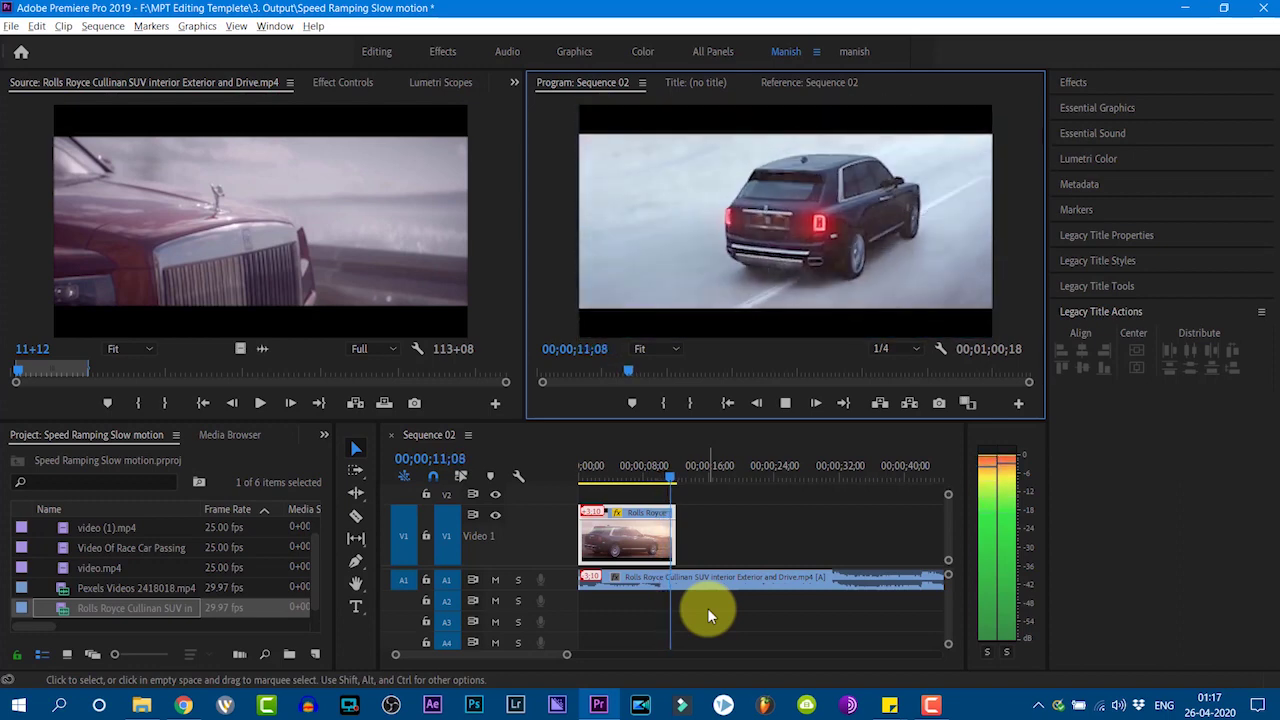
key(space)
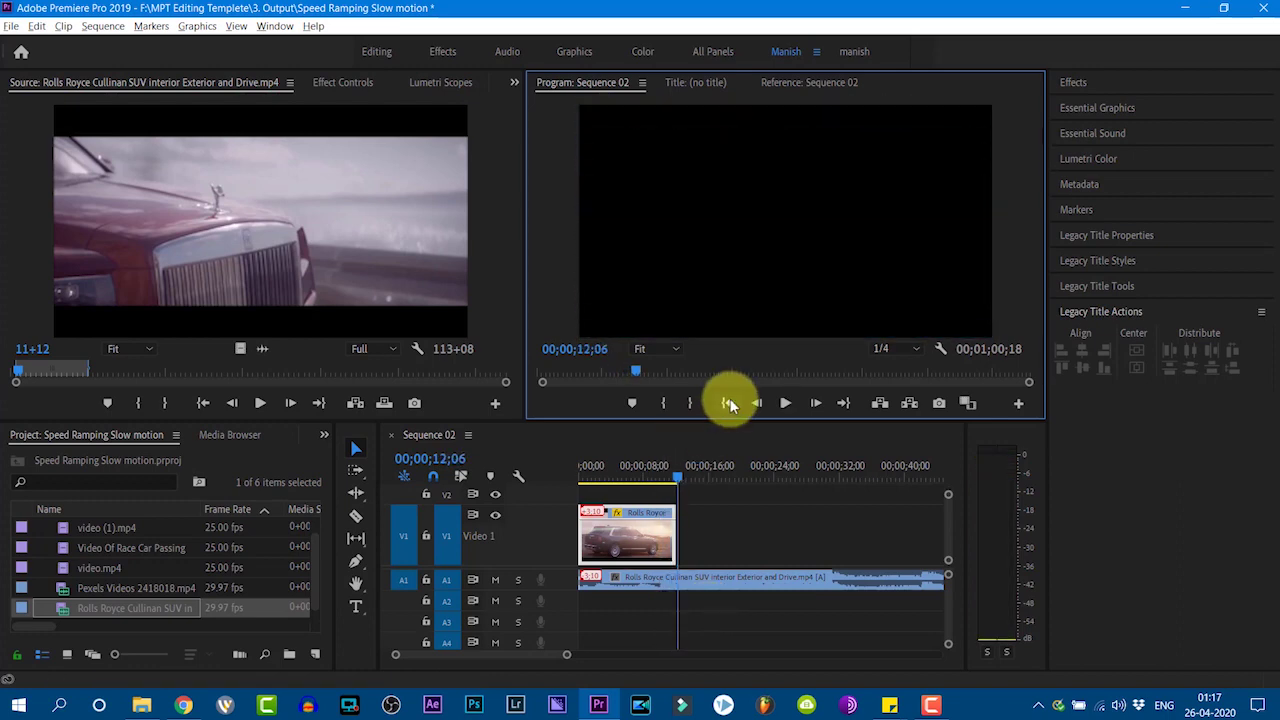
click(728, 403)
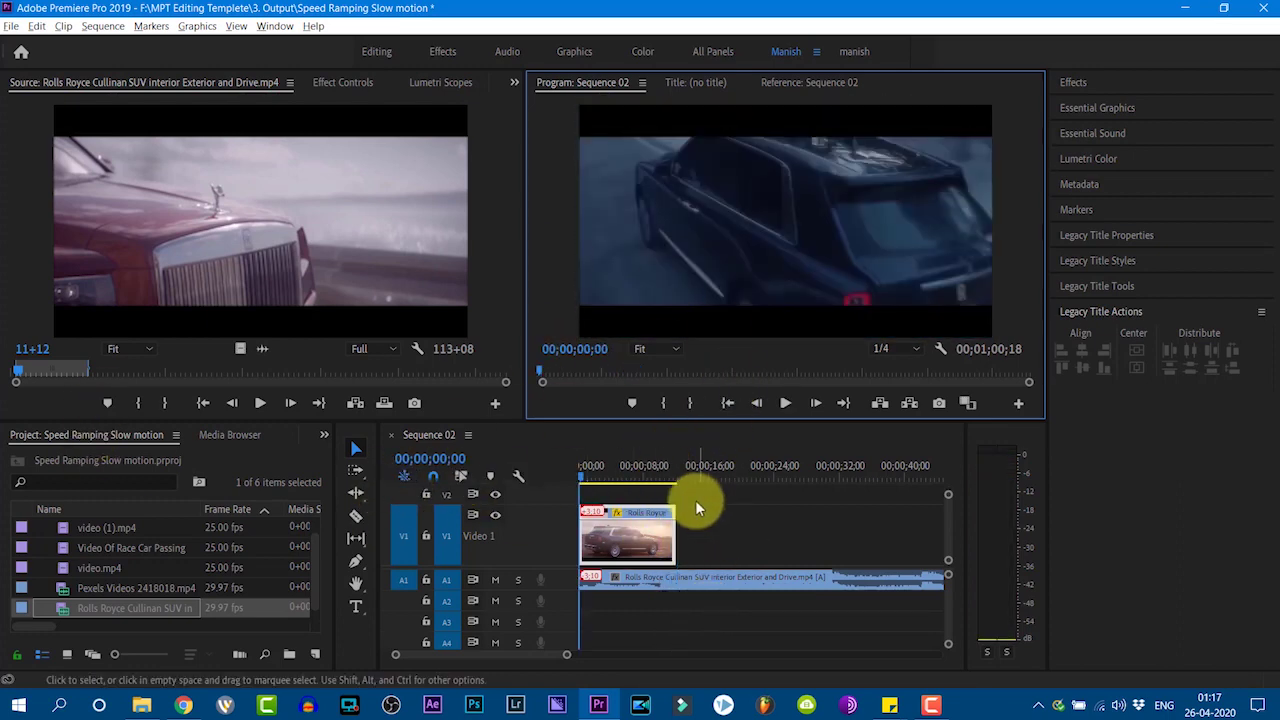